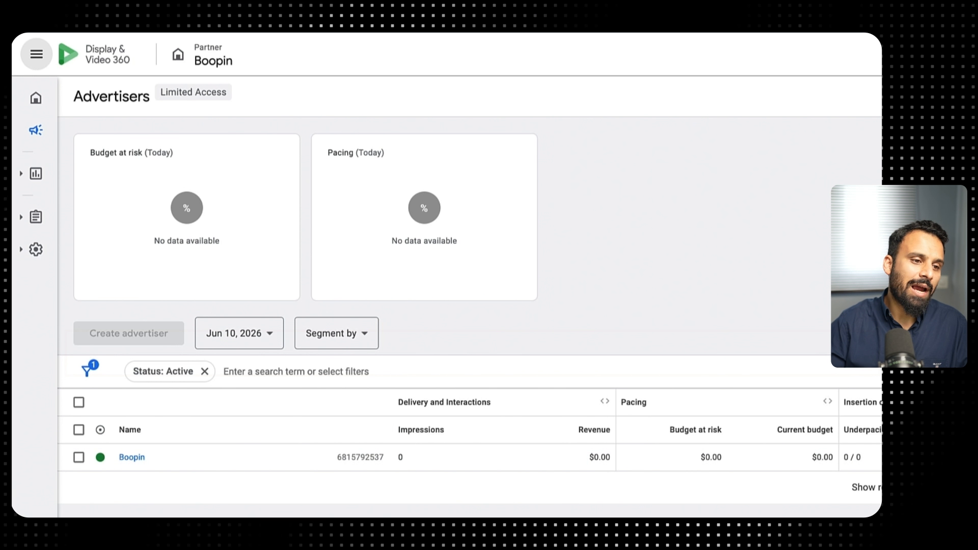
Check the partner-level Reports and Resources sections and open the Boopin advertiser
mouse_move(44, 117)
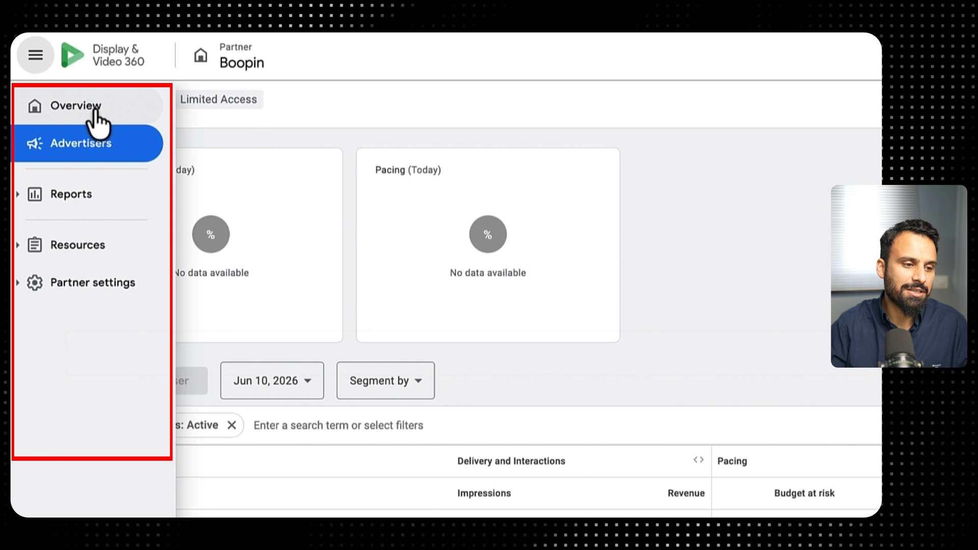
click(66, 193)
click(65, 193)
click(73, 247)
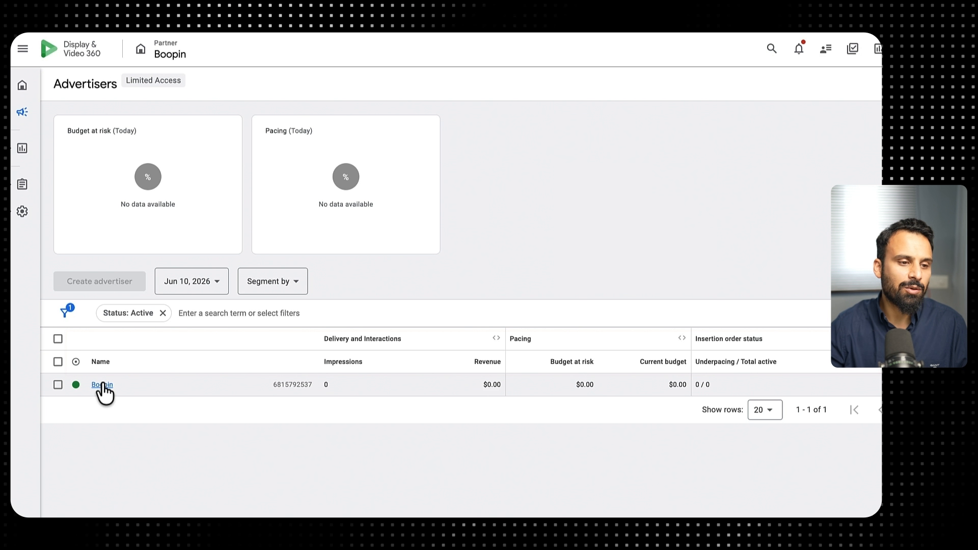
click(102, 384)
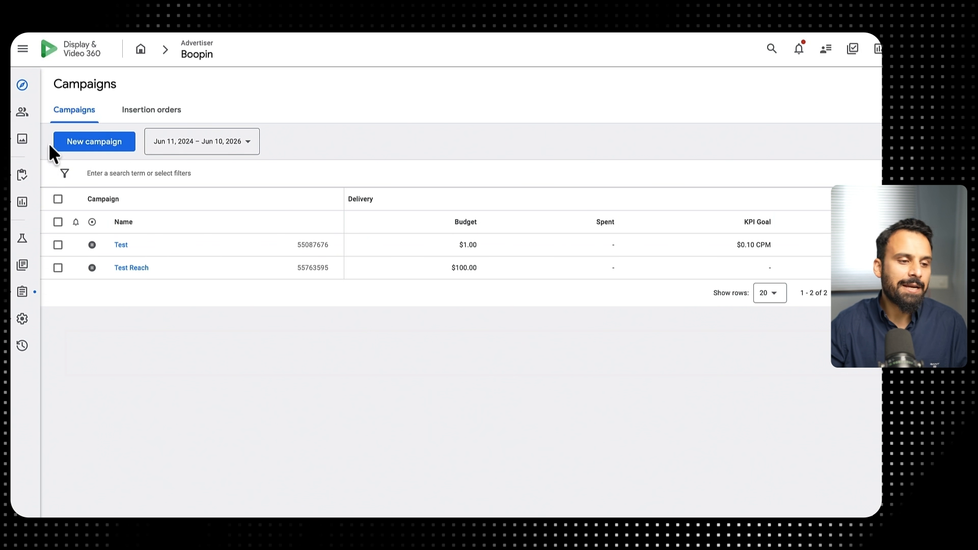
Look through the advertiser's Audiences, Creative, Inventory and Reports sections in its navigation
mouse_move(31, 118)
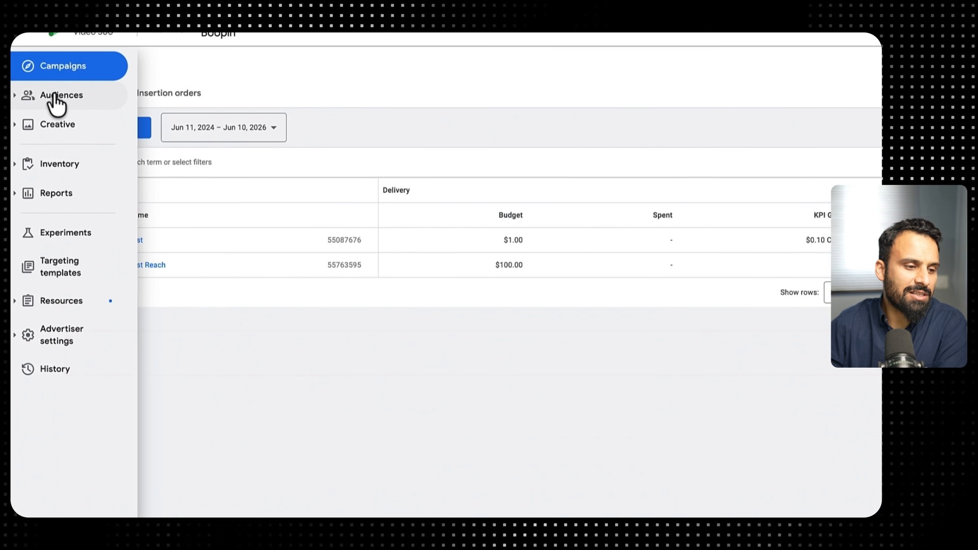
click(49, 117)
click(59, 96)
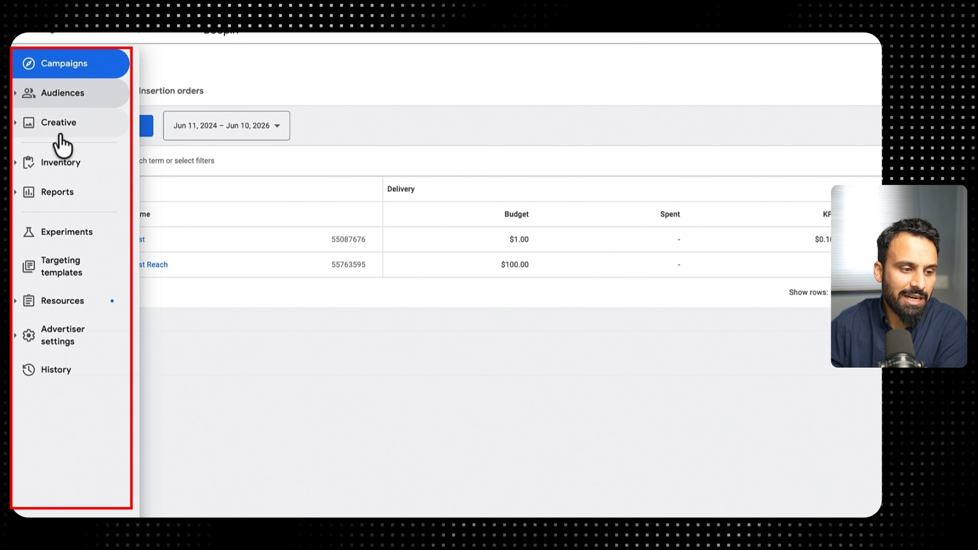
click(61, 125)
click(62, 124)
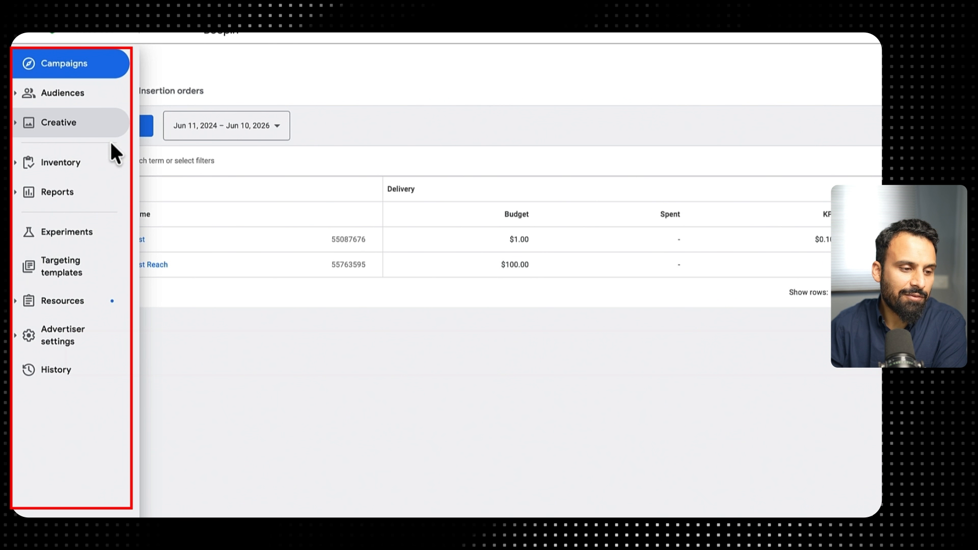
click(76, 164)
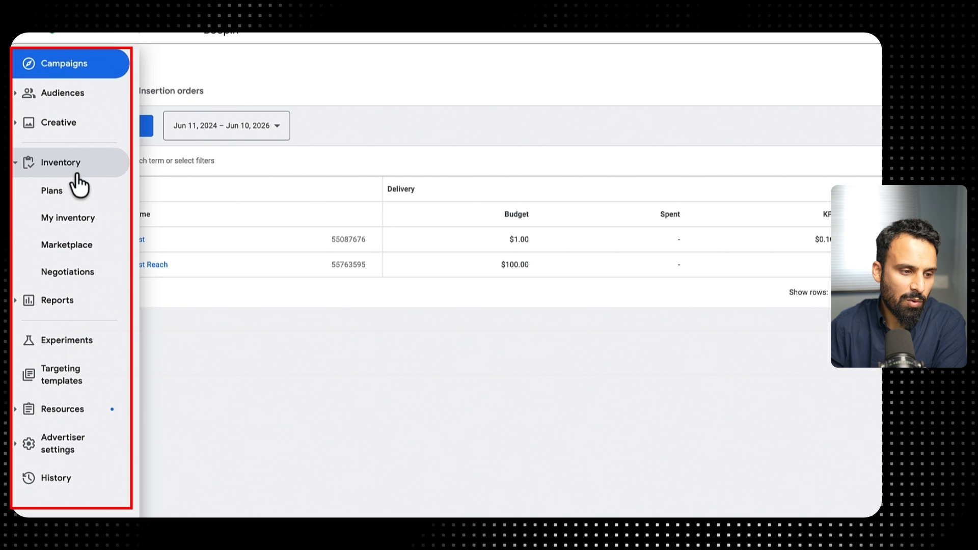
click(60, 163)
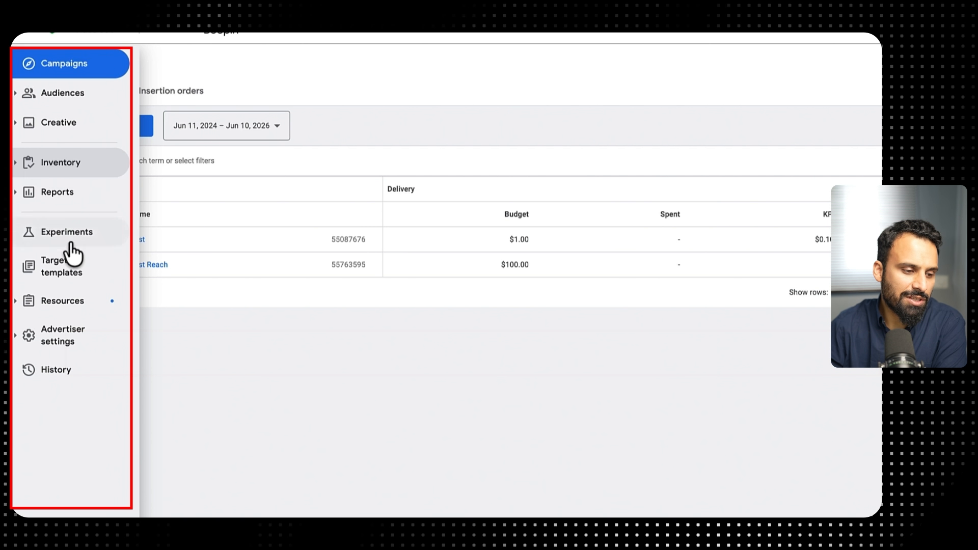
click(62, 193)
click(63, 201)
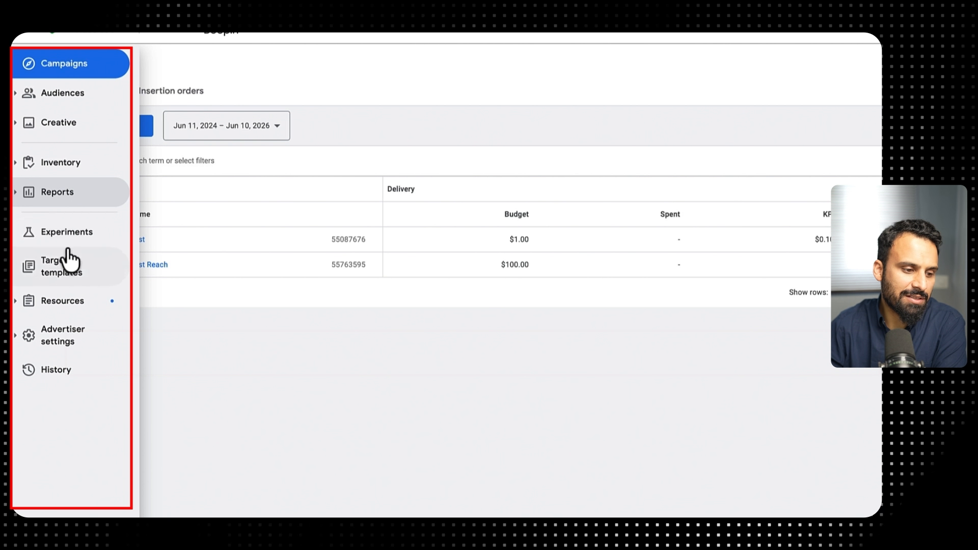
Examine the entries under the advertiser's Resources and Advertiser settings sections
click(30, 300)
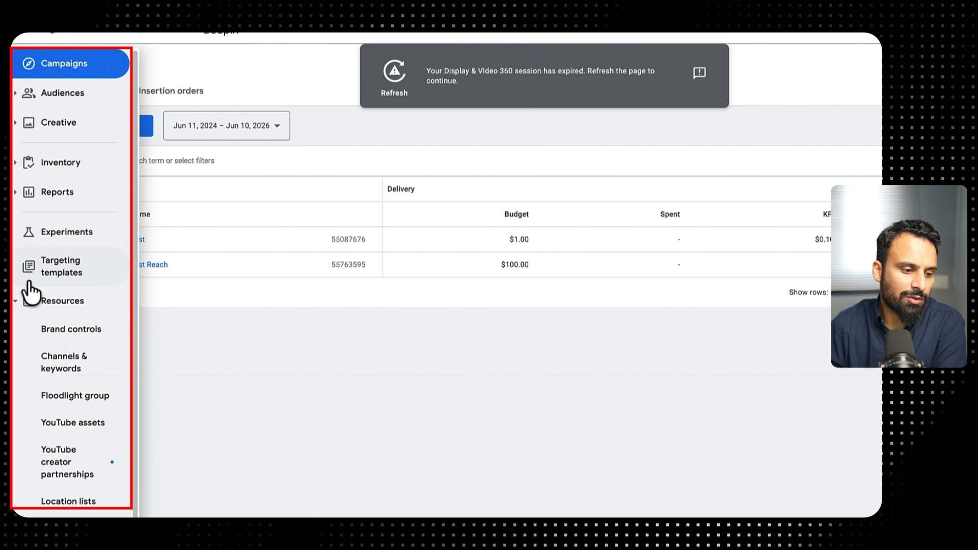
scroll(87, 337, down, 1)
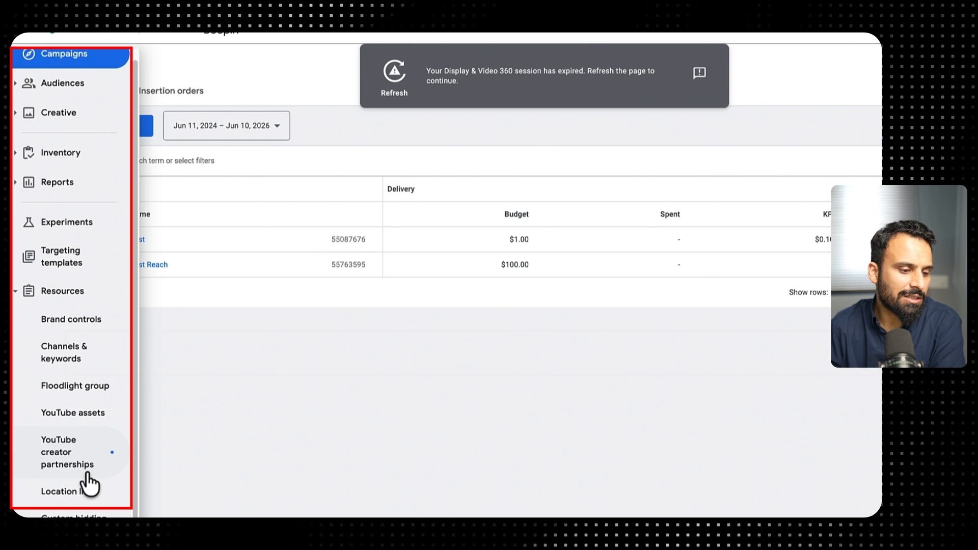
click(72, 293)
click(61, 340)
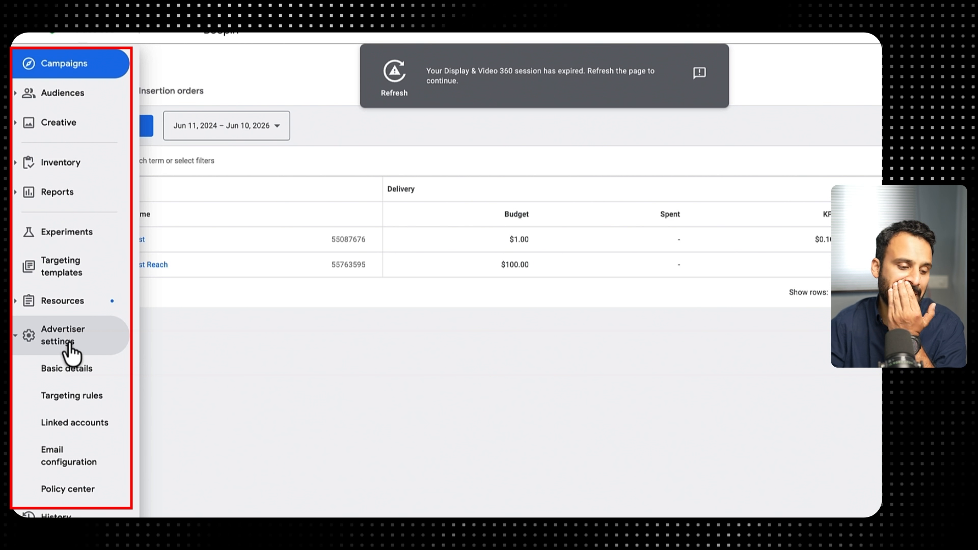
click(71, 350)
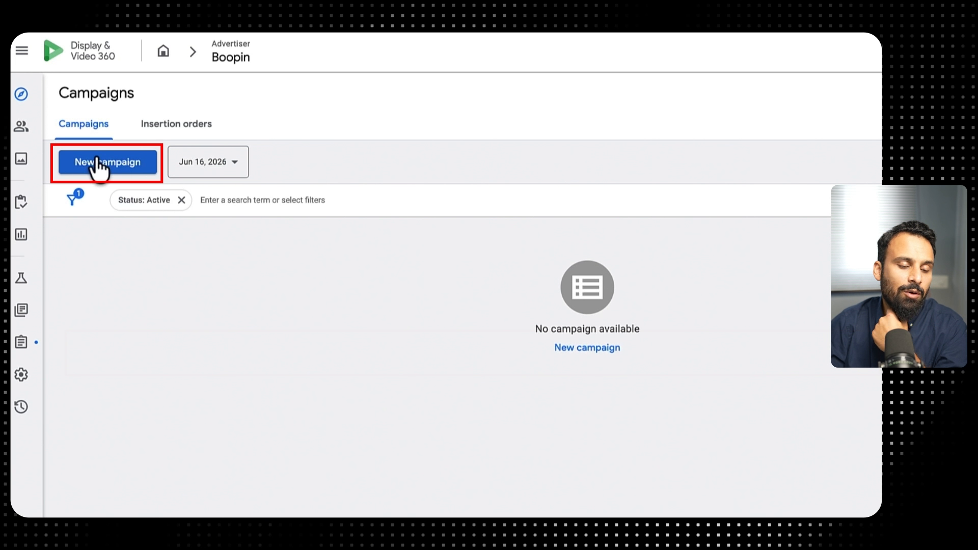
Start a new campaign, set its status to Paused and name it Test Campaign
click(94, 159)
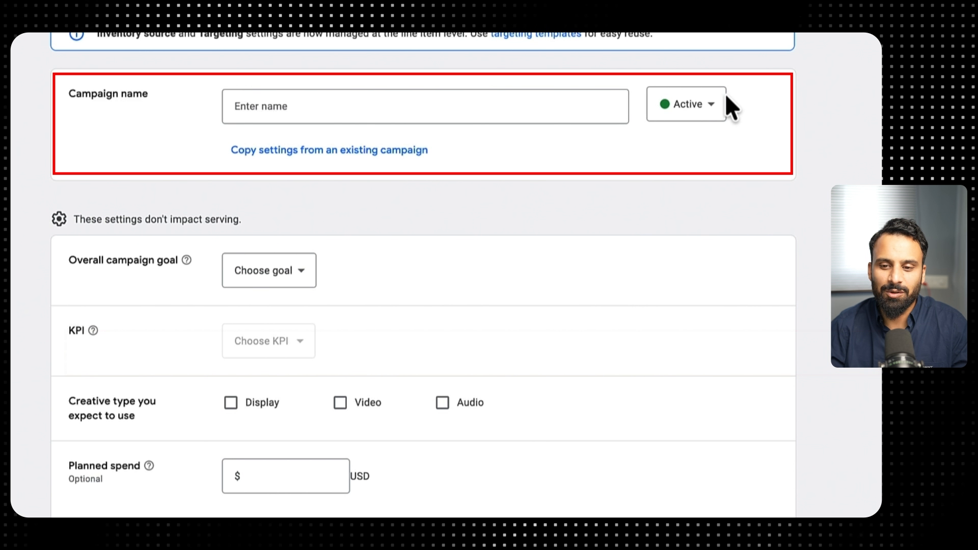
click(714, 109)
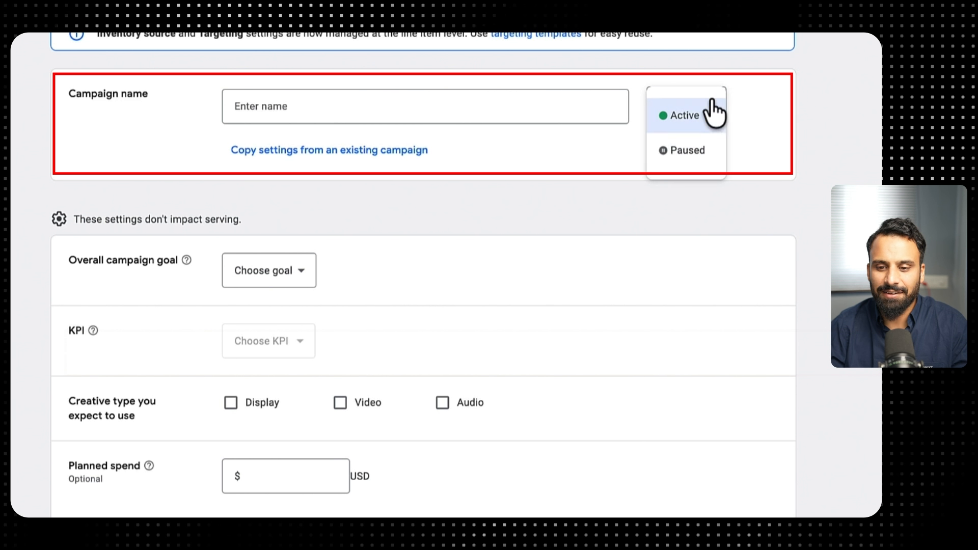
click(684, 153)
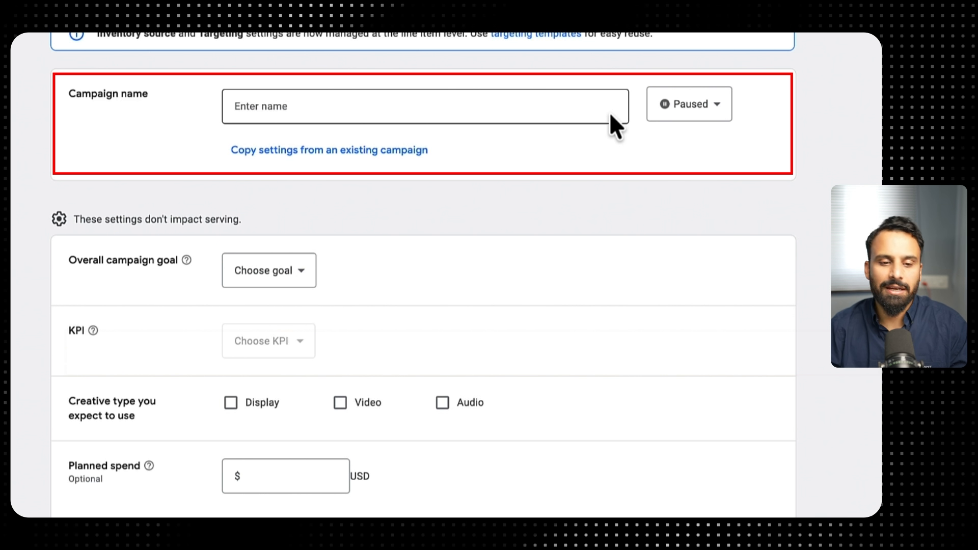
click(611, 116)
text(Test Campaign)
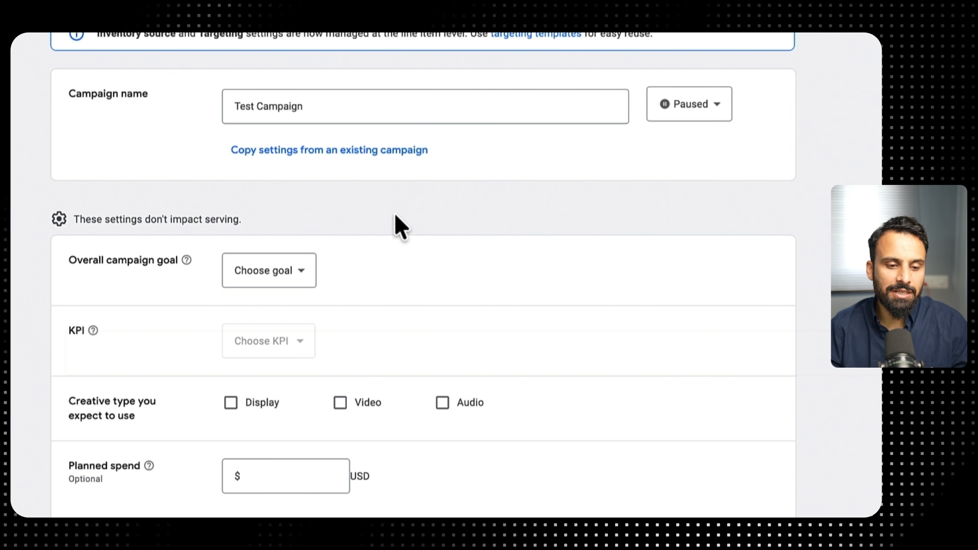
Review the note on the campaign settings that don't impact serving and set the planned spend to 10000 USD
scroll(395, 215, down, 2)
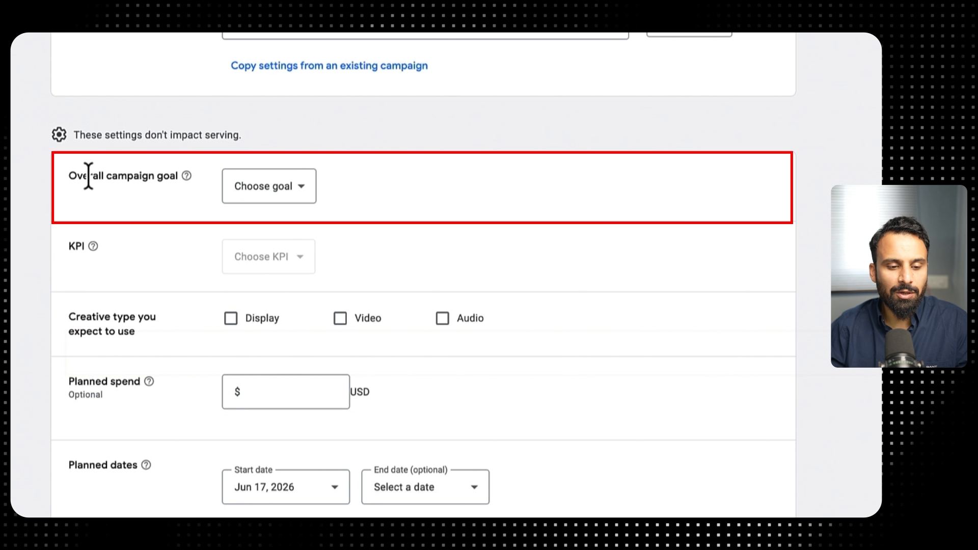
drag(83, 176, 210, 178)
click(202, 178)
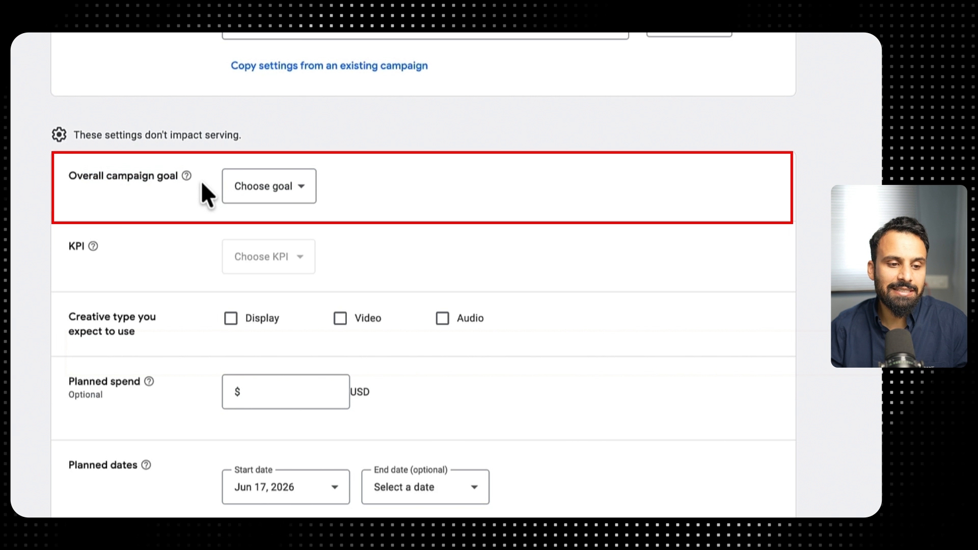
drag(112, 136, 312, 131)
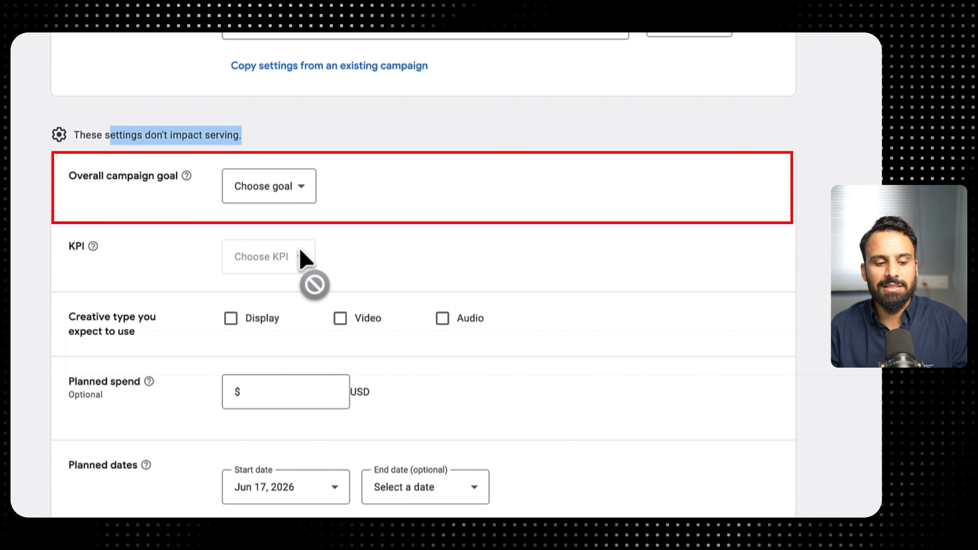
click(304, 395)
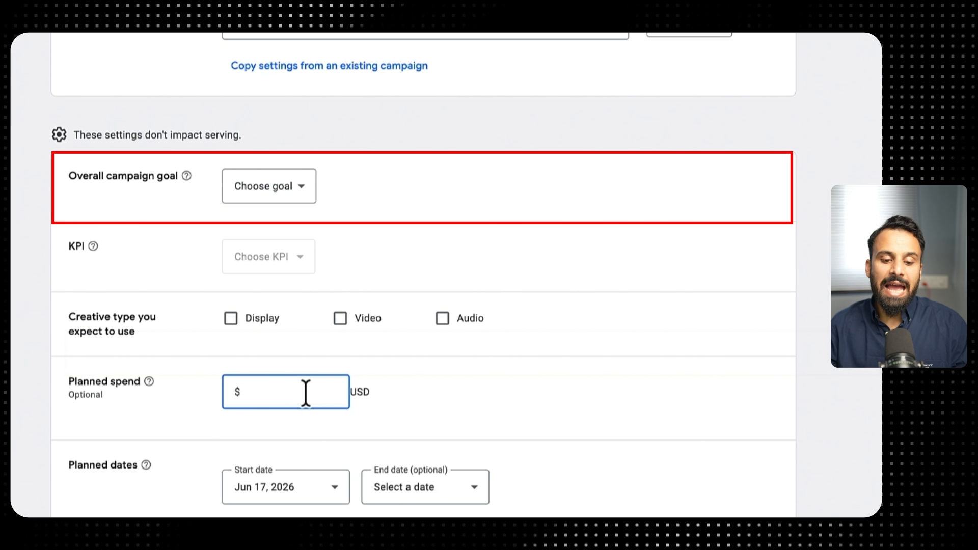
click(12, 387)
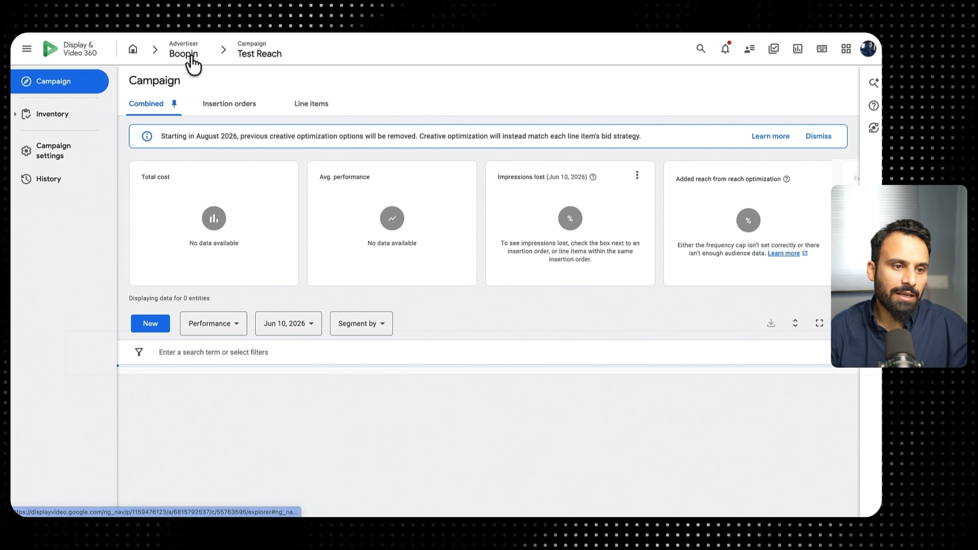
Return from the Test Reach campaign to the Boopin advertiser
click(167, 57)
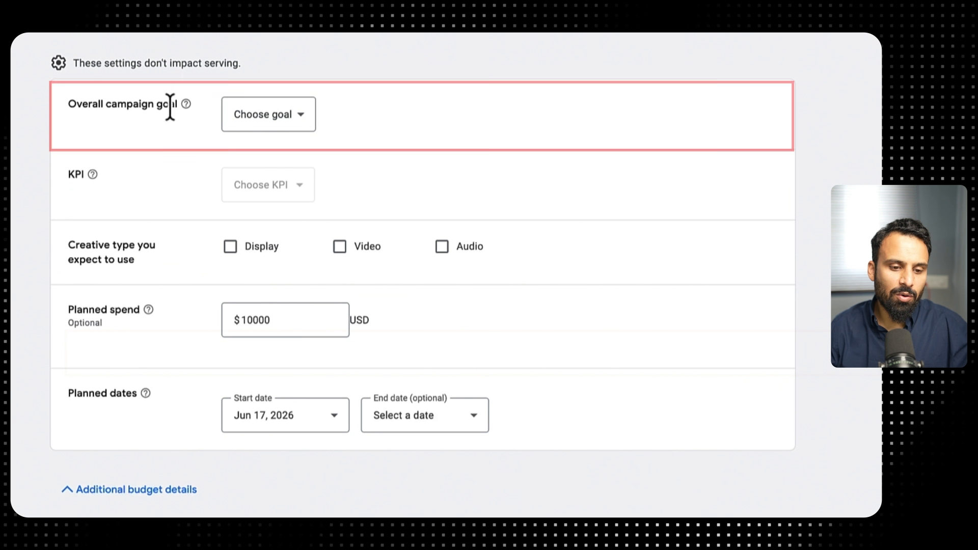
Set the overall campaign goal to Raise awareness of my brand or product, with CPM as the KPI and a $2 KPI goal
click(297, 110)
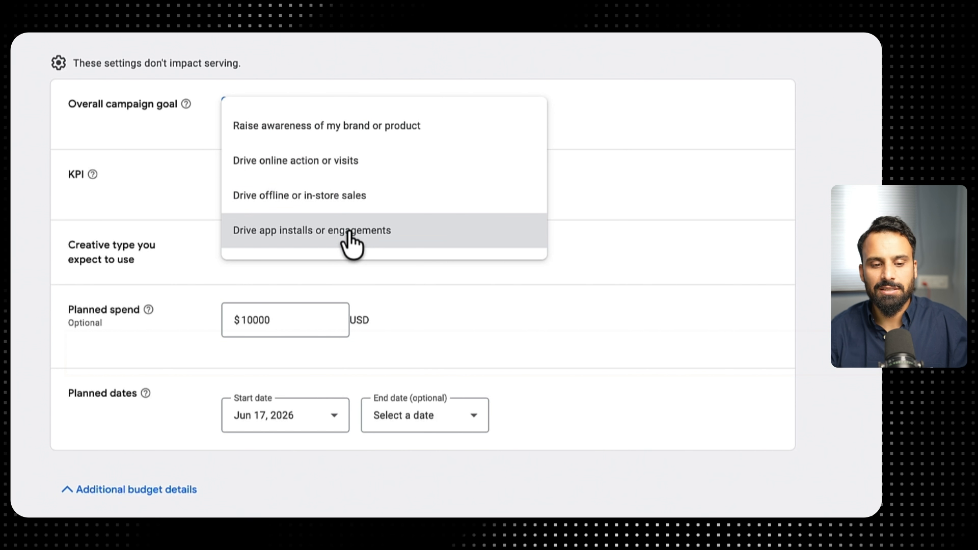
click(337, 128)
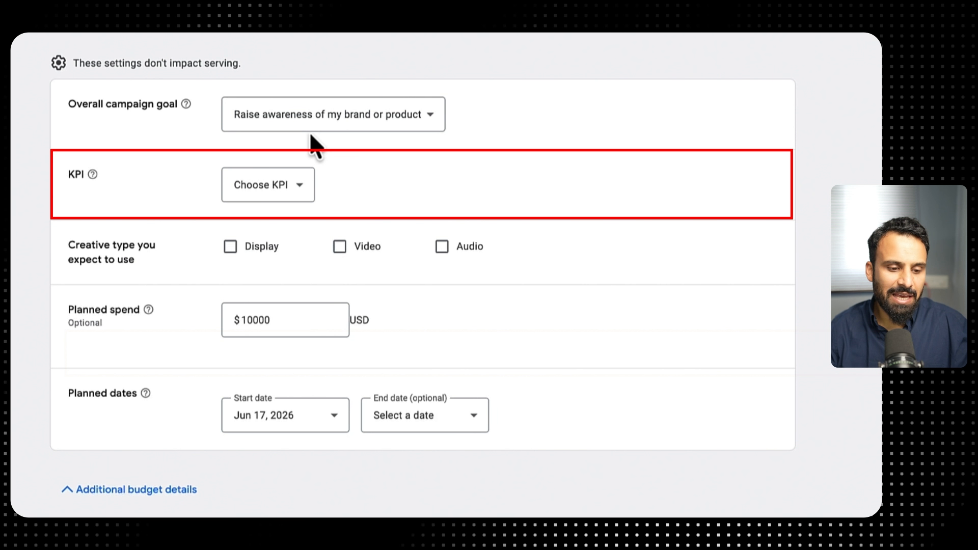
mouse_move(93, 175)
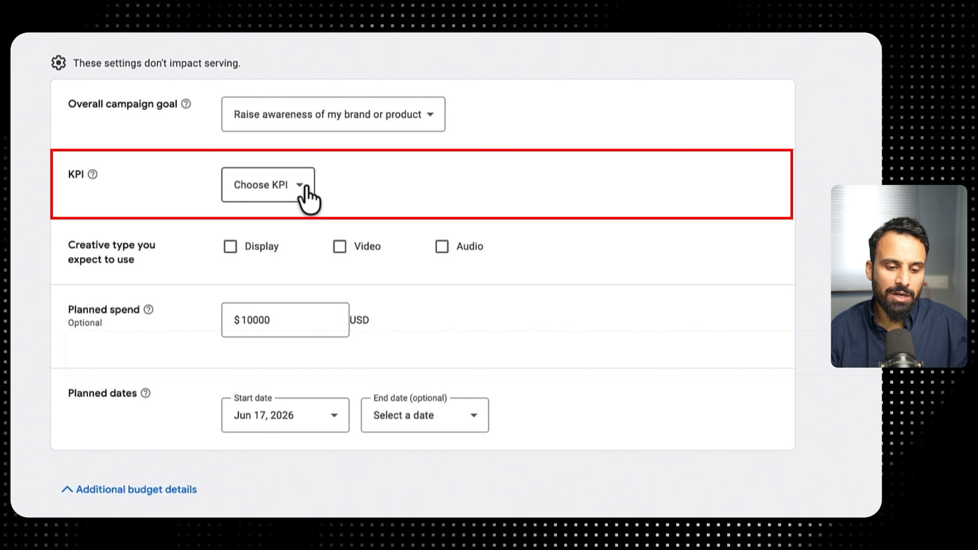
click(301, 187)
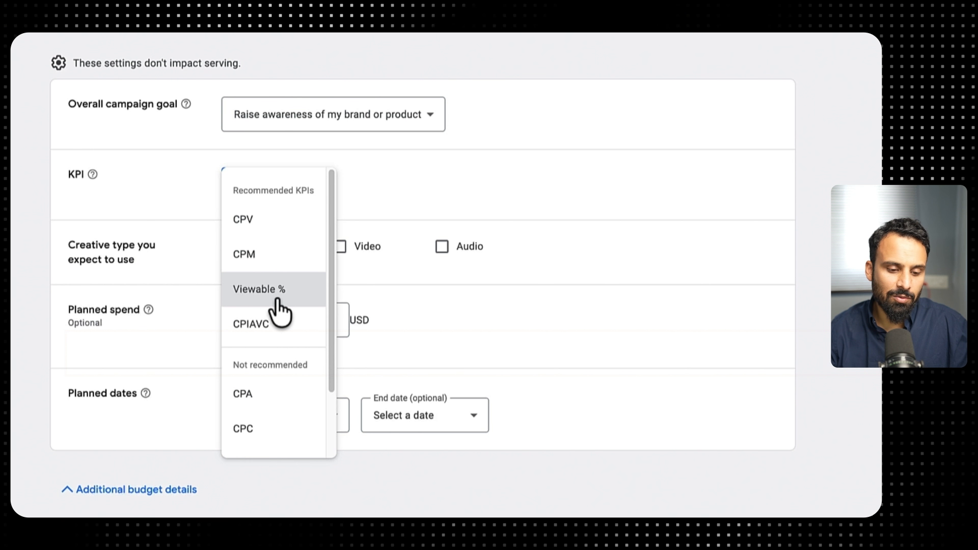
scroll(277, 300, down, 3)
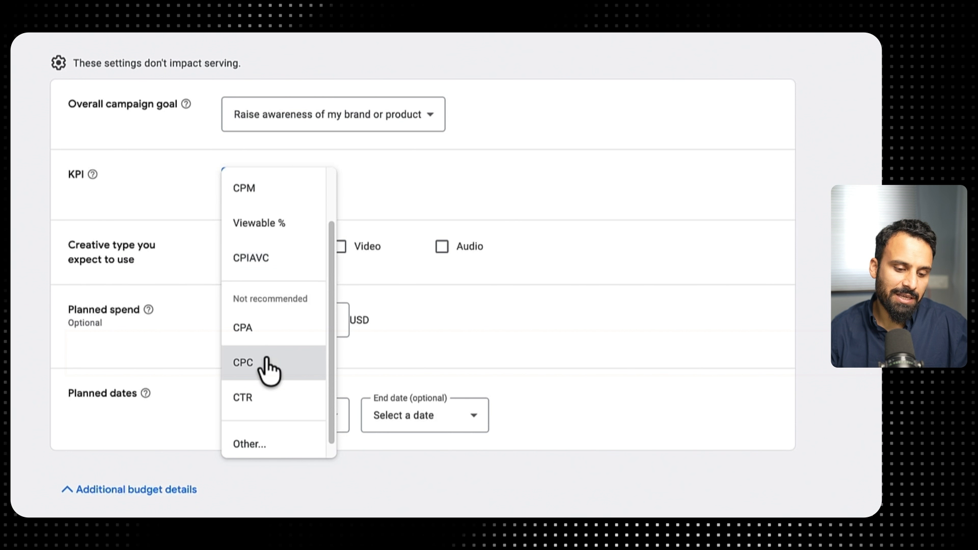
scroll(277, 352, down, 1)
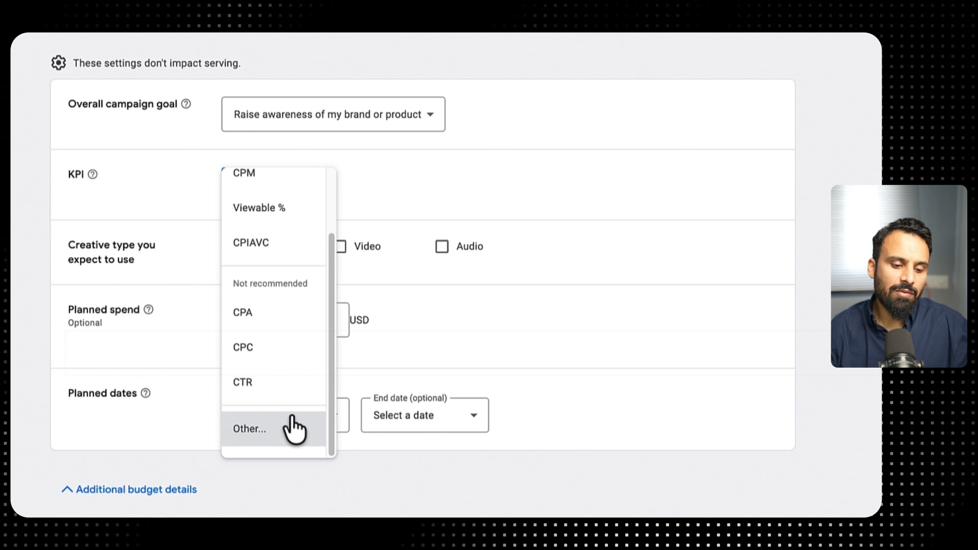
click(274, 179)
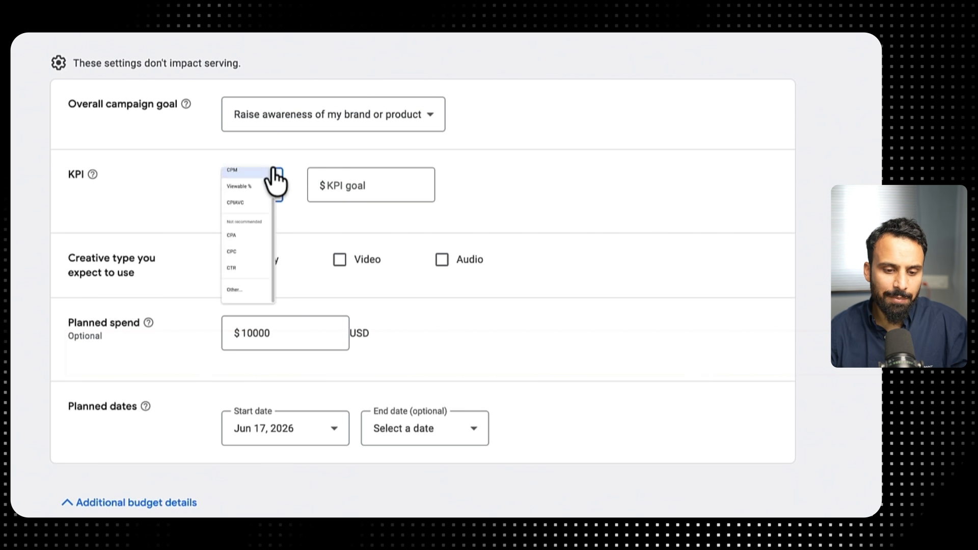
click(389, 187)
text(2)
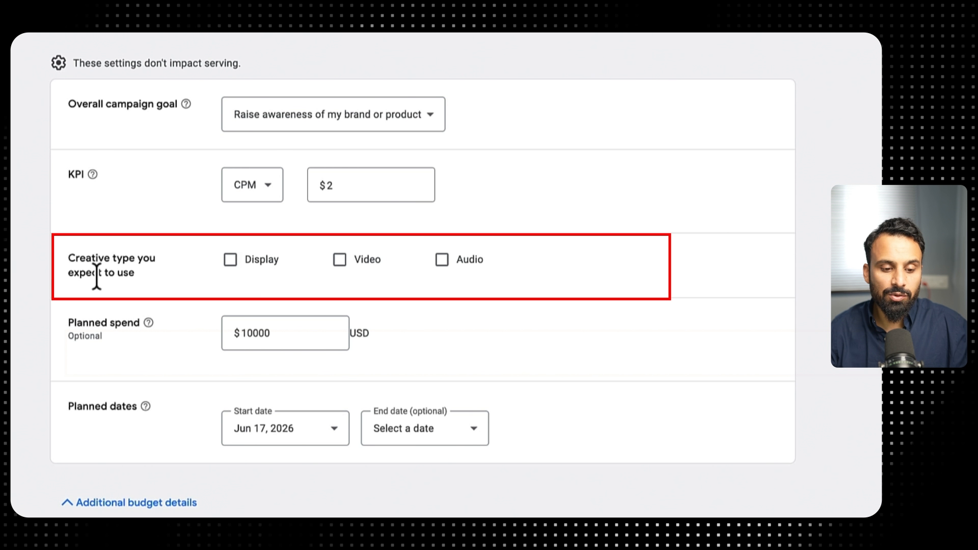
Select Display, Video and Audio as the expected creative types for the campaign
click(230, 261)
click(339, 261)
click(441, 260)
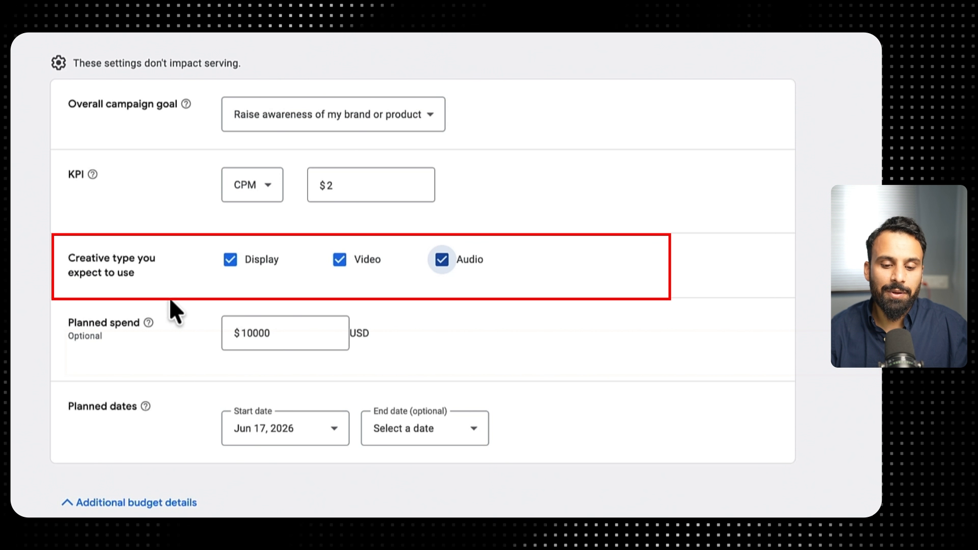
Set the campaign's planned end date to Jun 25, 2026
scroll(171, 301, down, 1)
scroll(452, 246, down, 1)
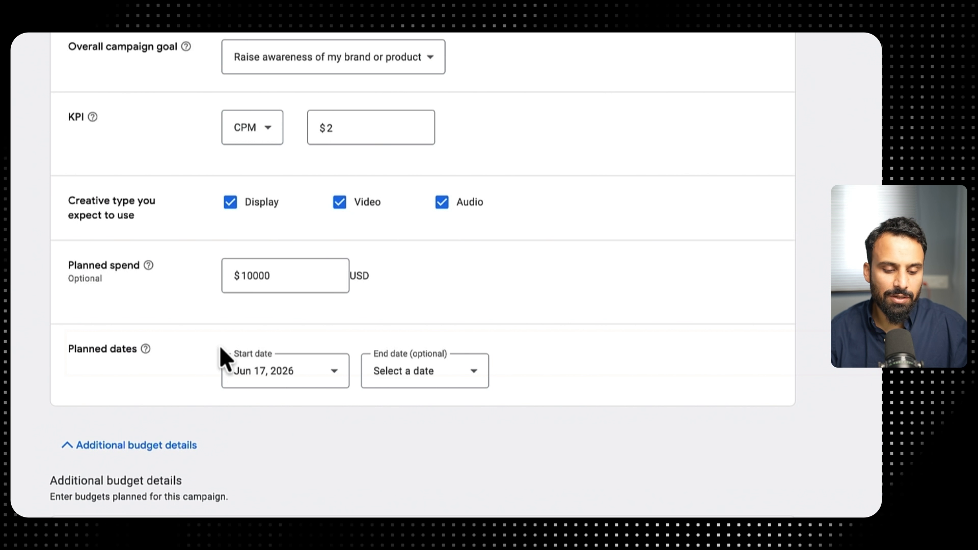
scroll(224, 341, down, 1)
click(428, 342)
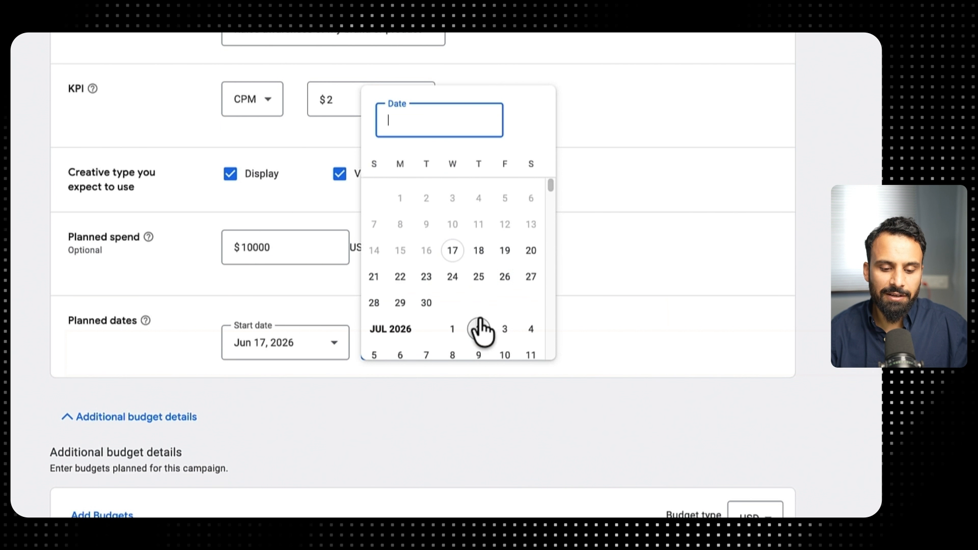
click(480, 278)
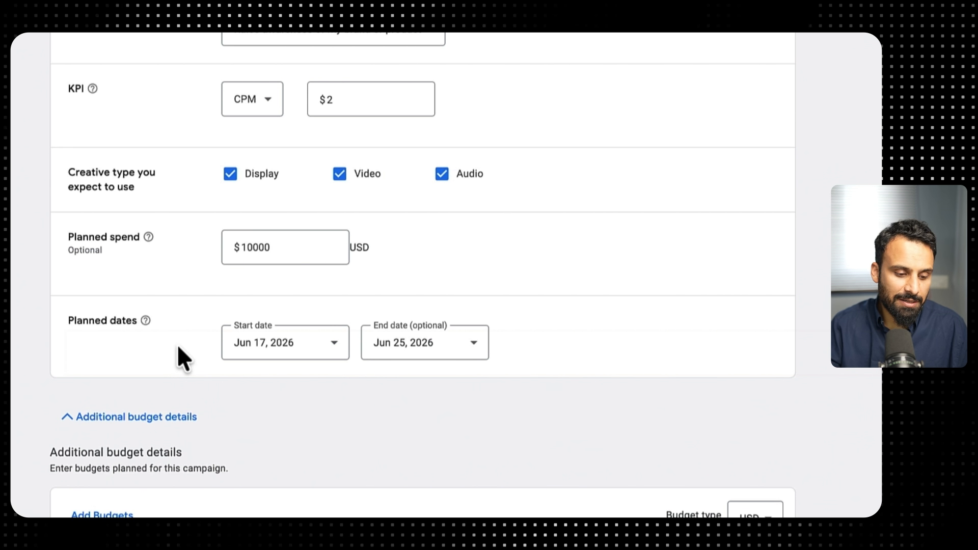
Review the campaign's additional budget details section and its table of planned budgets
scroll(179, 351, down, 5)
click(126, 145)
click(127, 144)
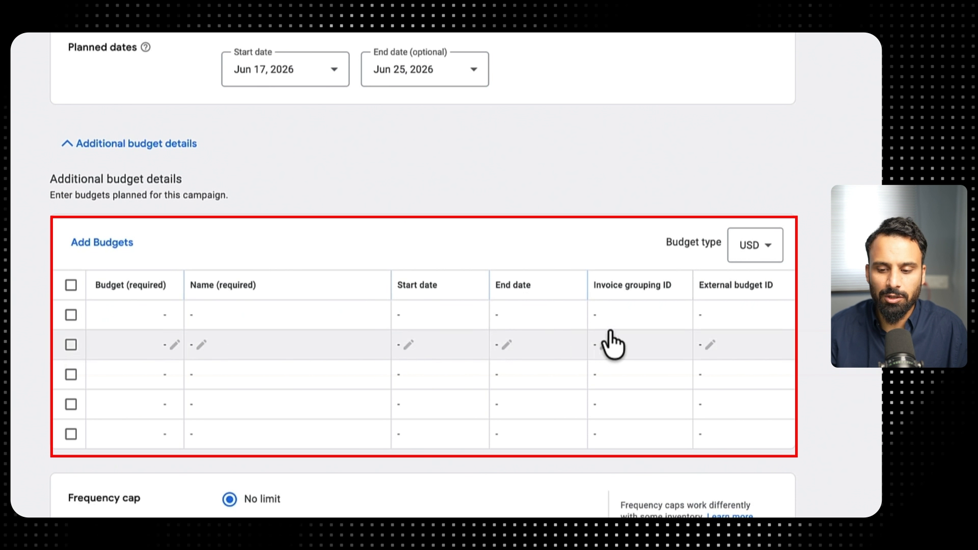
scroll(600, 269, down, 1)
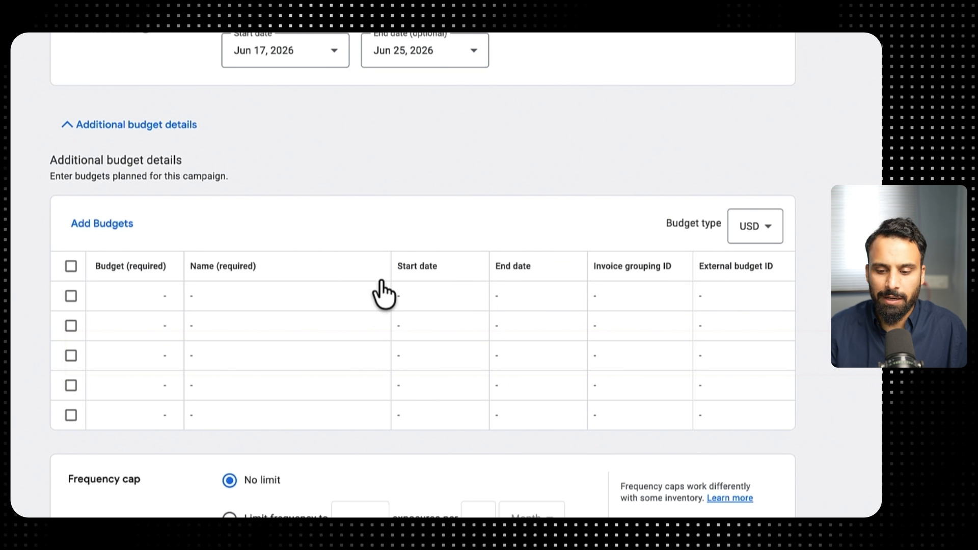
Limit the campaign's frequency cap to 10 exposures per 1 week
scroll(281, 331, down, 5)
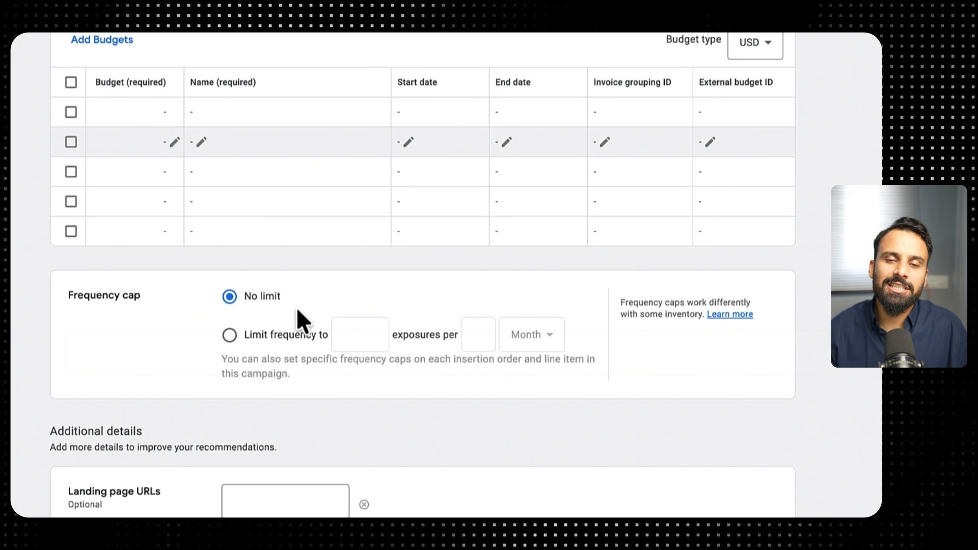
scroll(298, 316, down, 1)
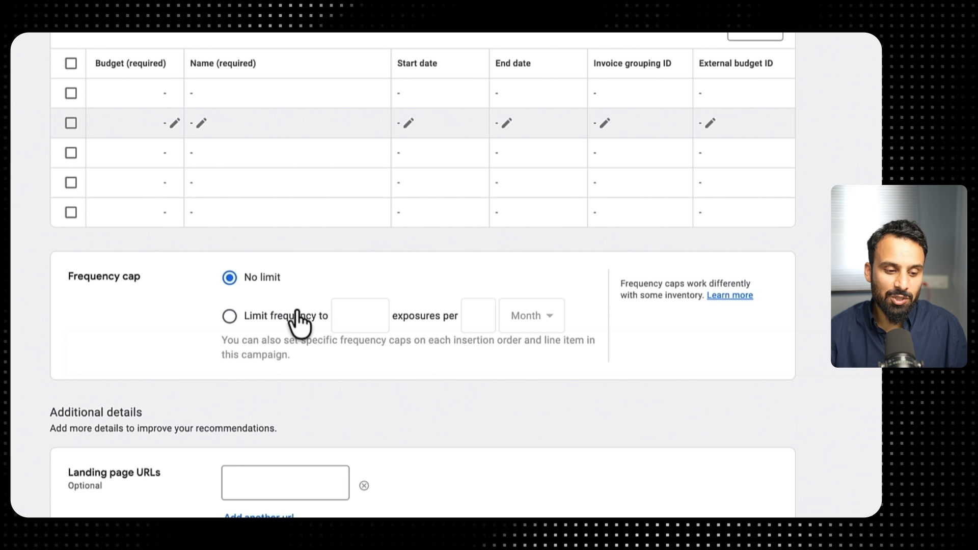
scroll(13, 228, down, 2)
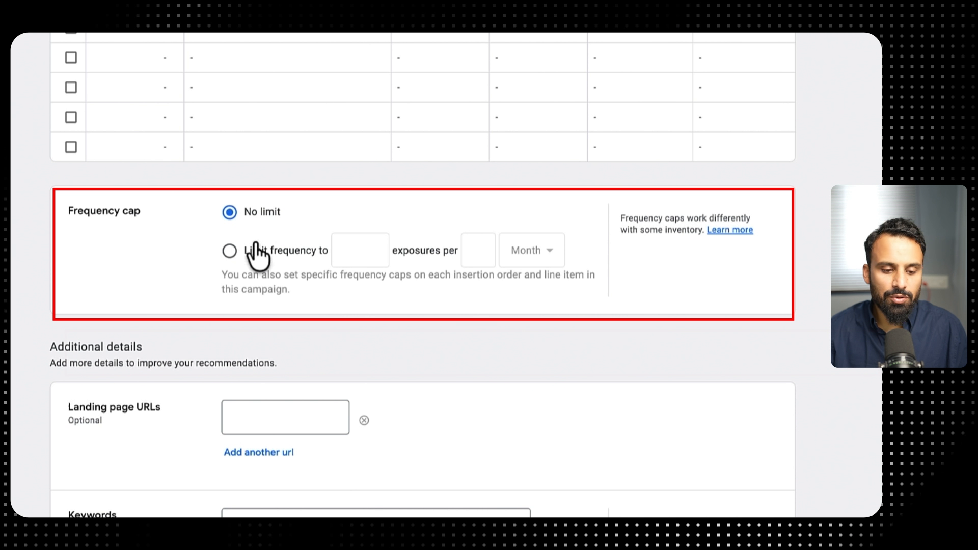
click(230, 250)
click(355, 250)
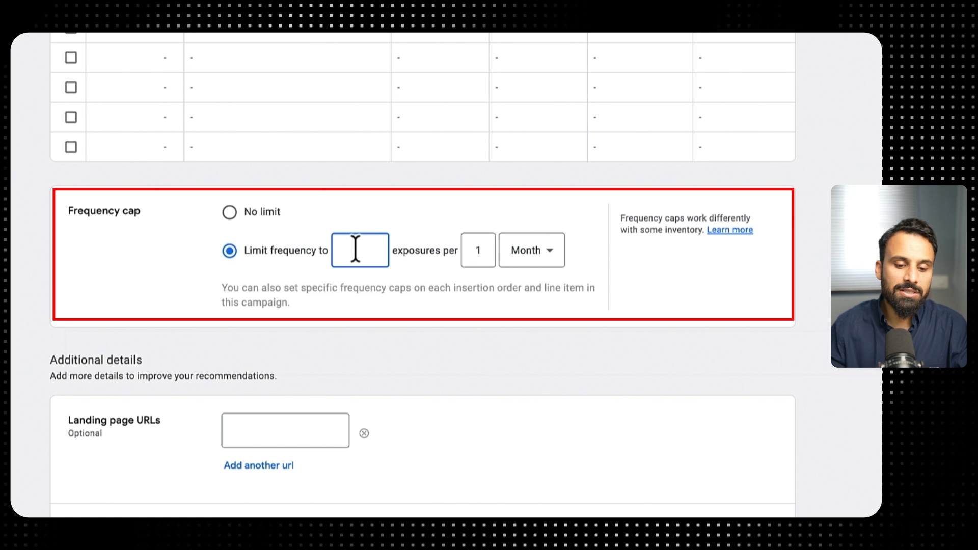
text(10)
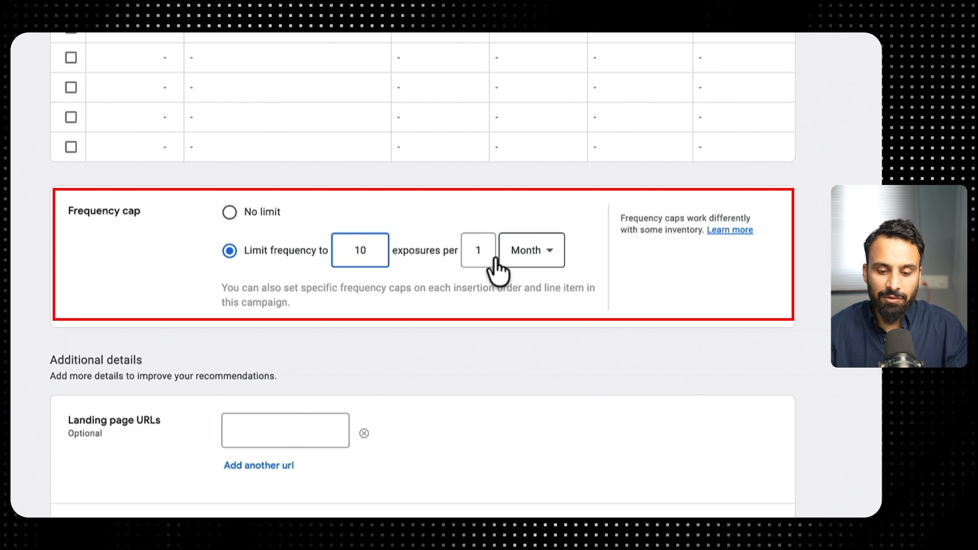
click(516, 259)
click(530, 297)
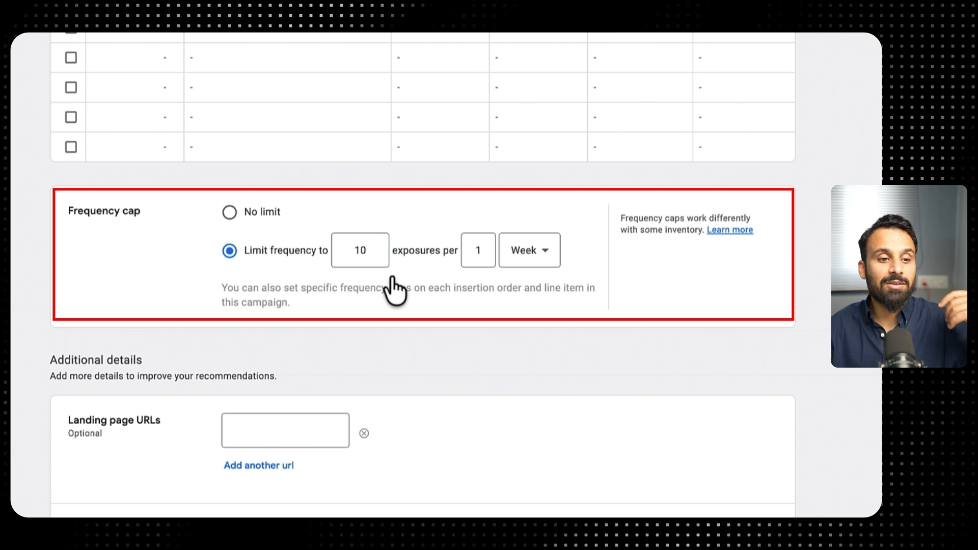
Create the campaign without landing page URLs or keywords, and dismiss its Intelligence recommendations
scroll(395, 290, down, 1)
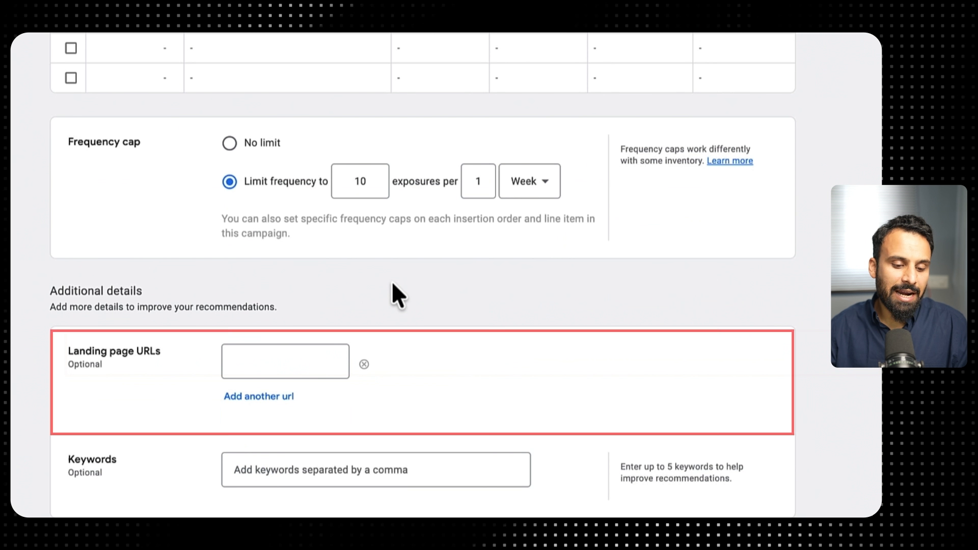
drag(95, 358, 130, 379)
drag(112, 460, 138, 461)
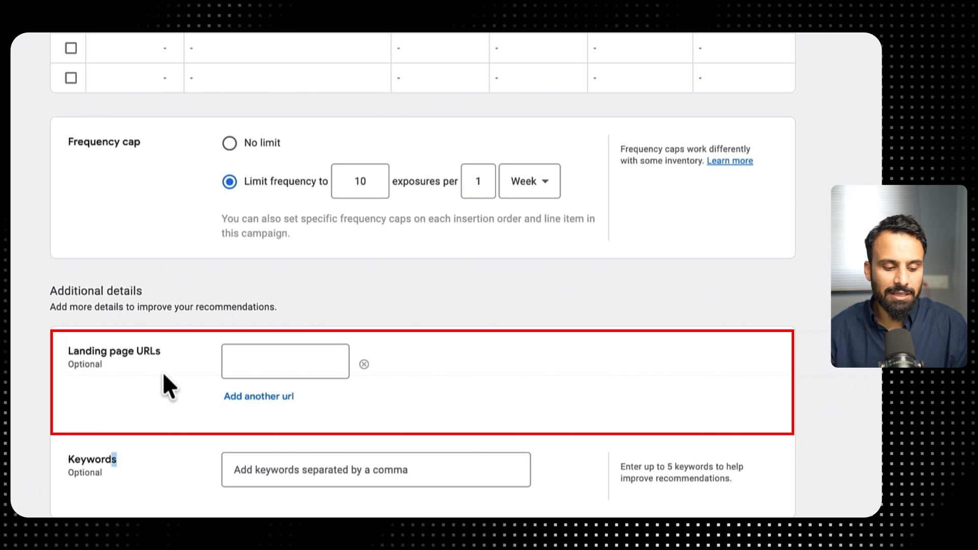
click(130, 383)
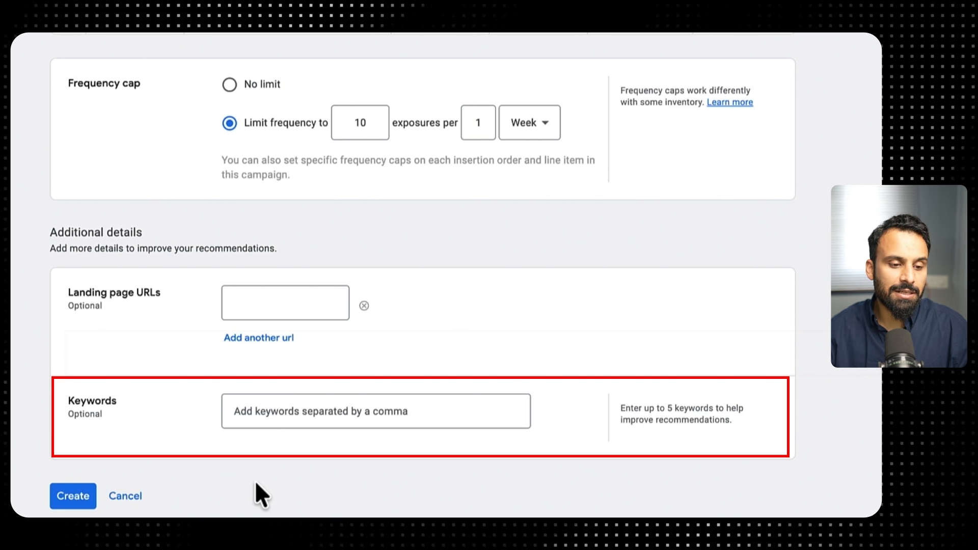
click(73, 496)
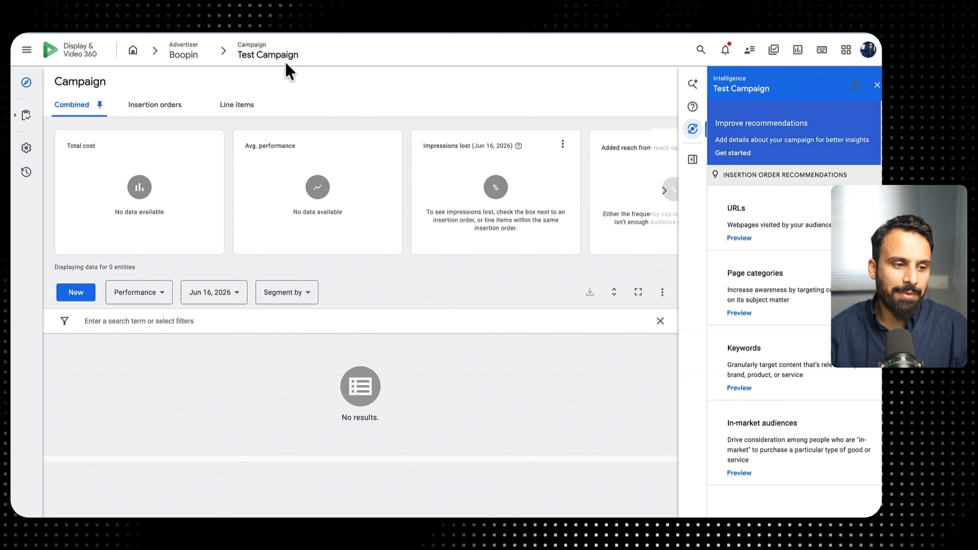
click(877, 85)
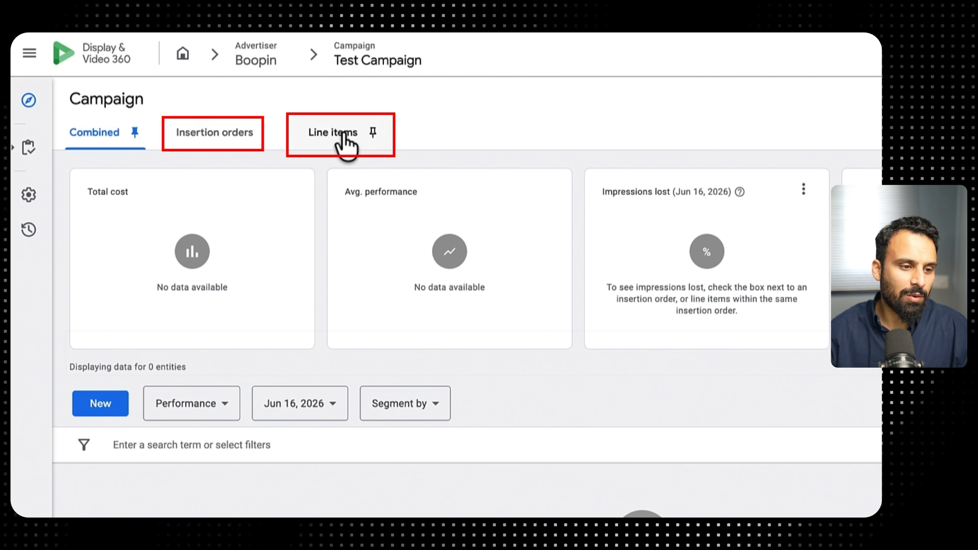
Start a new insertion order of the Standard type with the Brand awareness objective
click(103, 400)
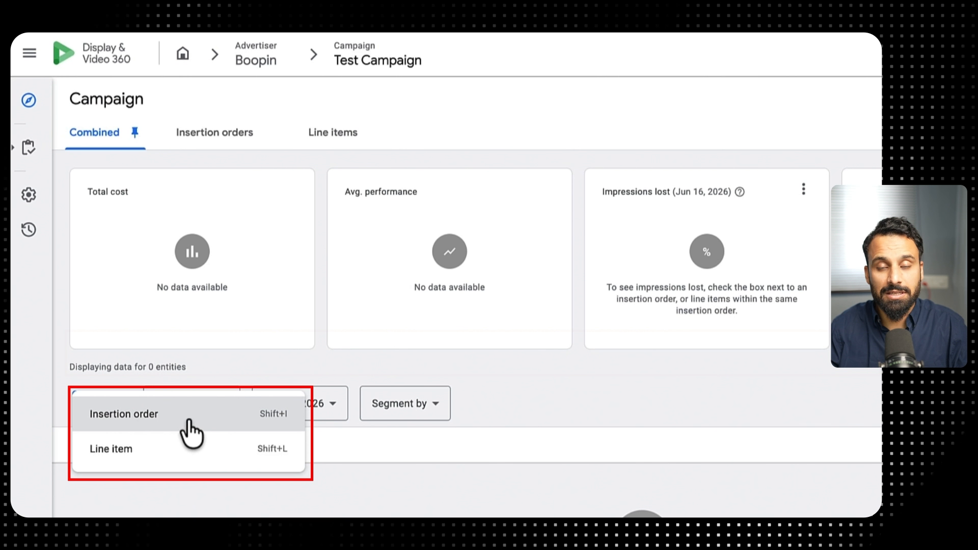
click(158, 415)
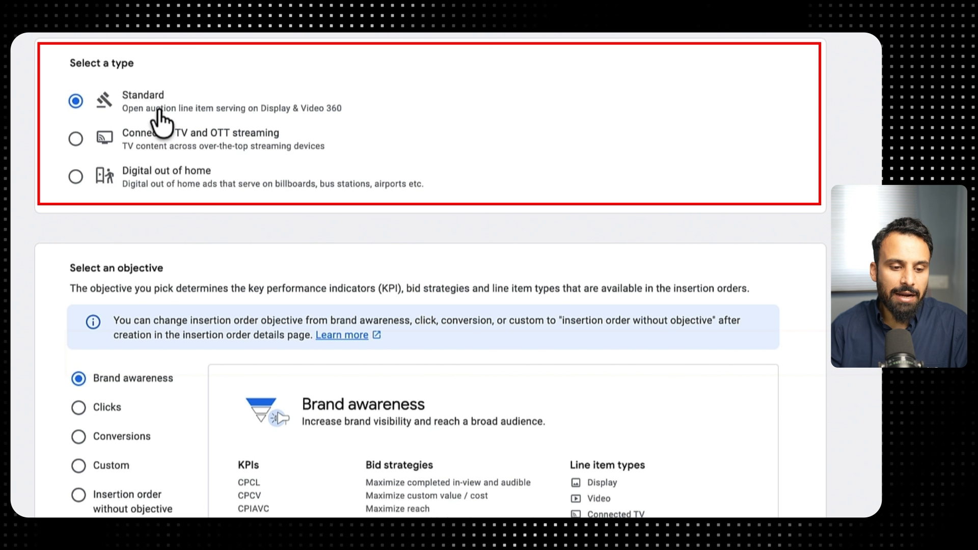
scroll(164, 205, down, 4)
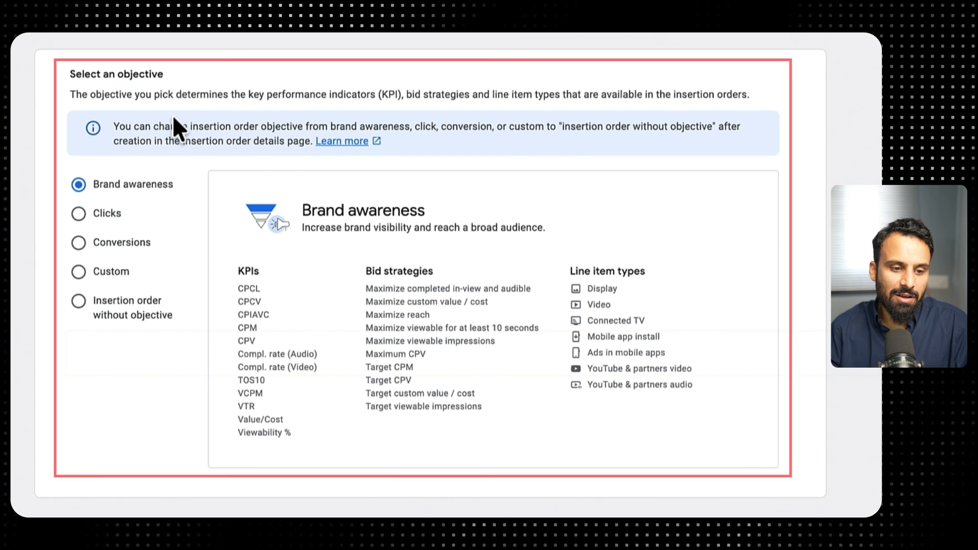
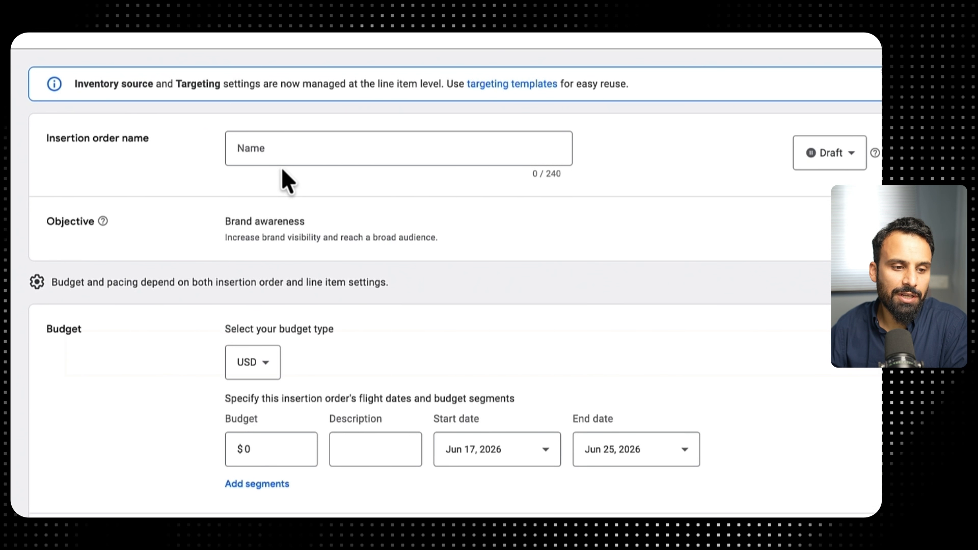
Name the insertion order "Brand Awareness // Top Websites // Open Auction"
click(282, 147)
text(Brand Awareness // Top Websites // Open Auction)
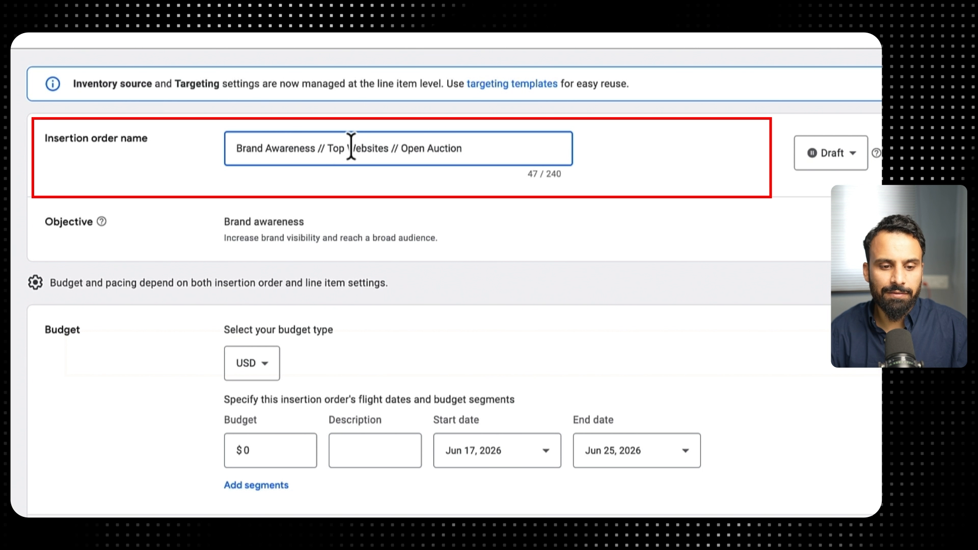
drag(327, 149, 385, 148)
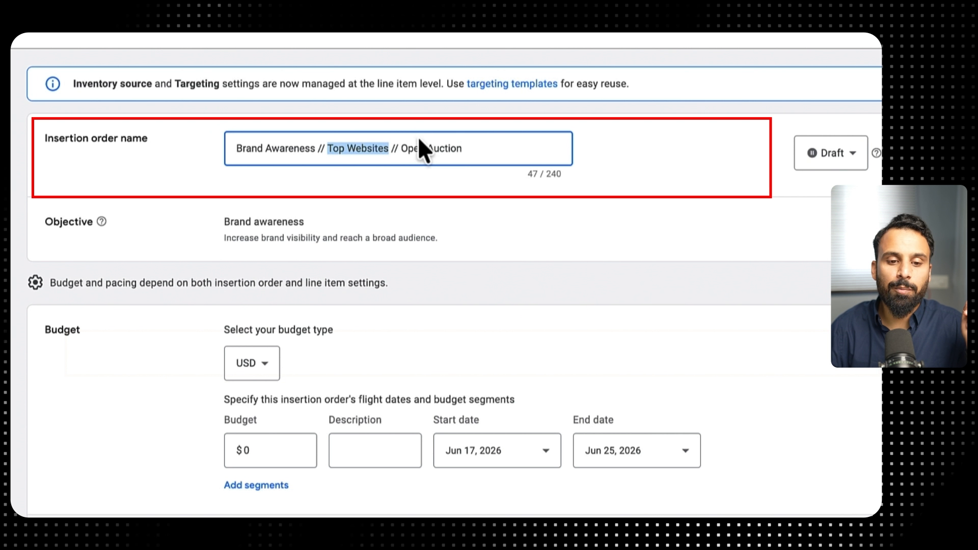
drag(400, 148, 496, 157)
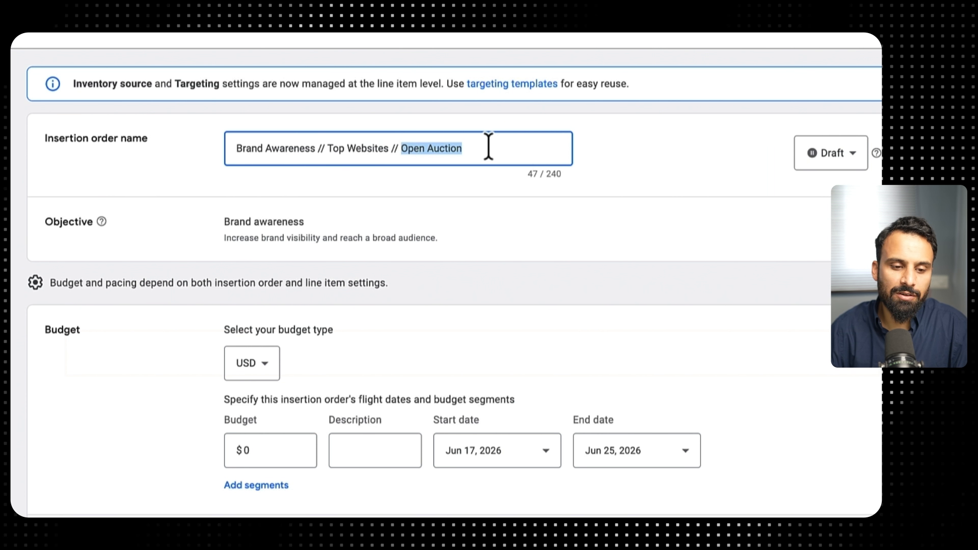
click(154, 232)
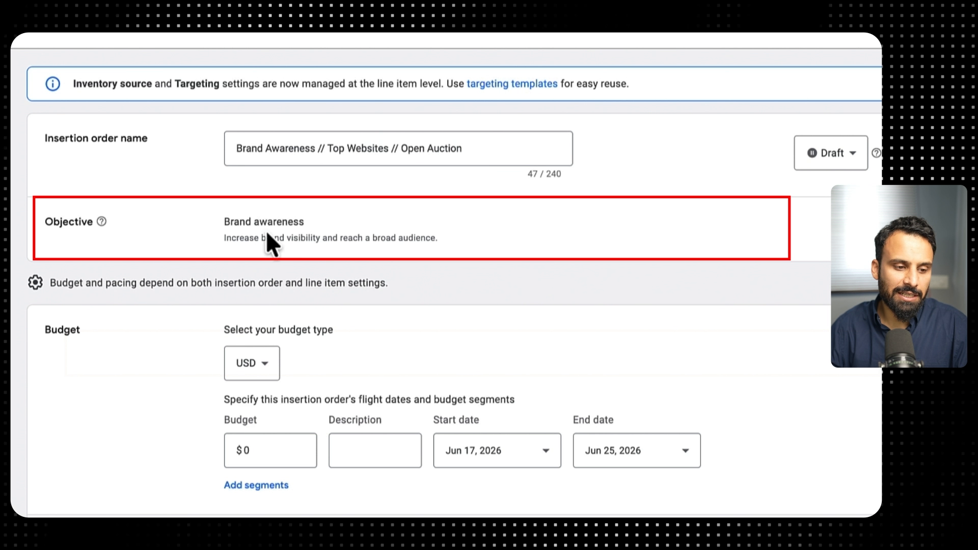
Look through the budget type choices for the insertion order without changing the selection
scroll(275, 249, down, 1)
scroll(279, 257, down, 5)
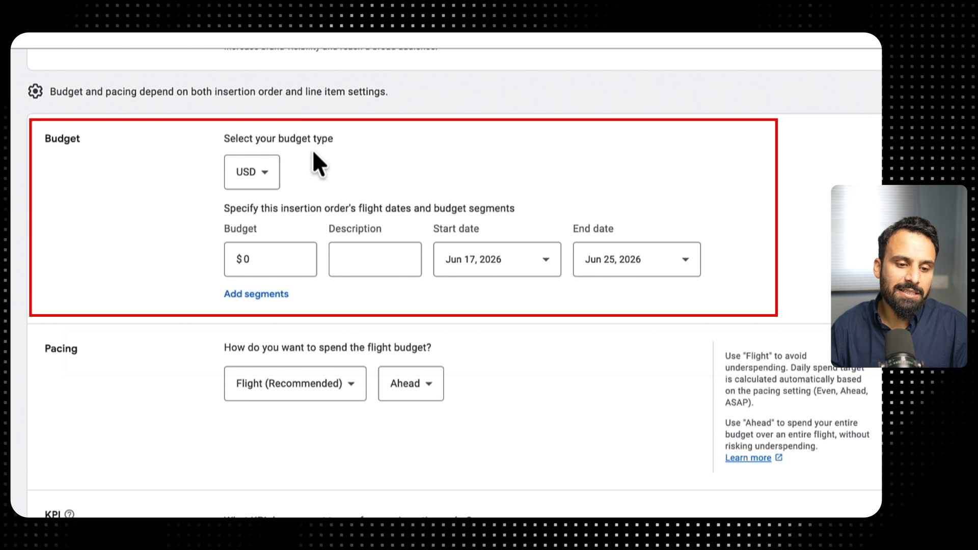
click(257, 178)
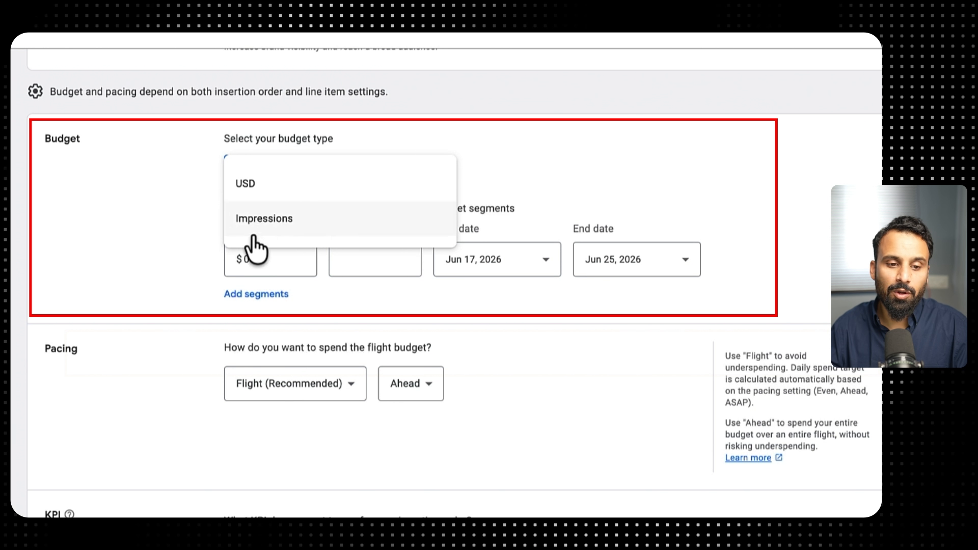
click(198, 192)
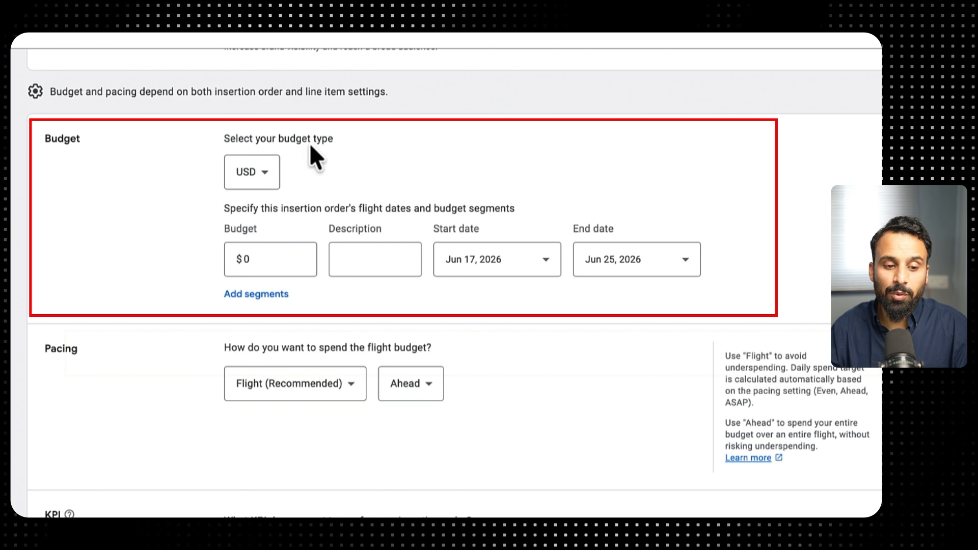
click(265, 187)
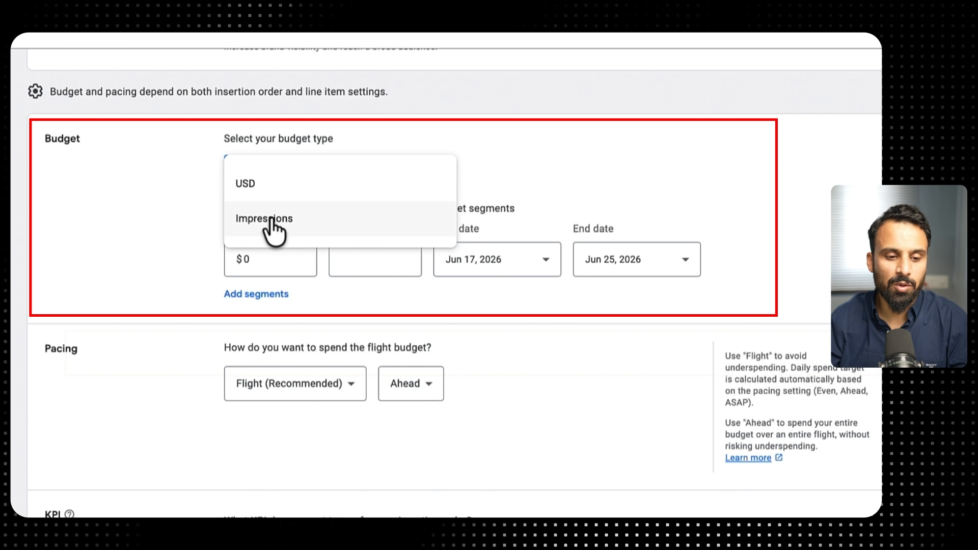
click(297, 191)
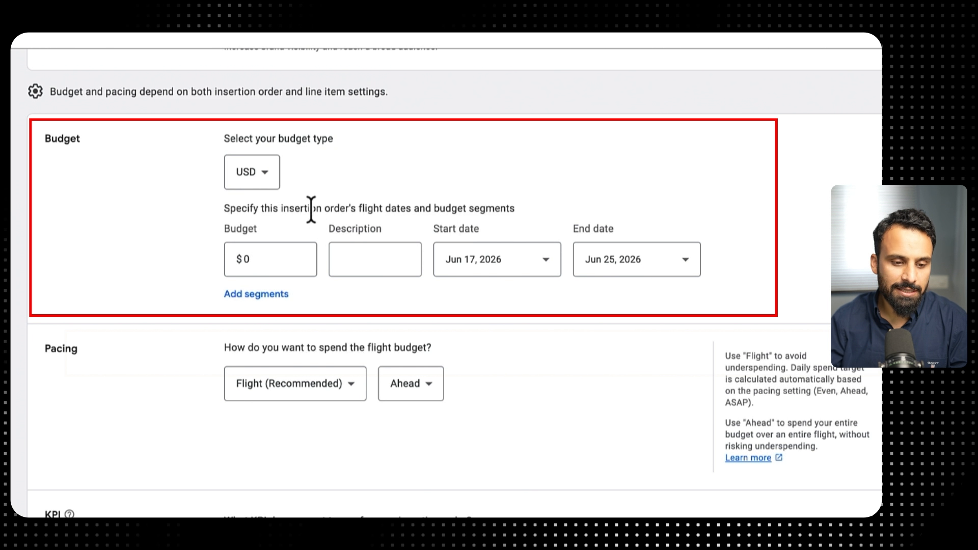
Set the insertion order's budget segment to $100 with an end date of Jun 19, 2026
click(267, 265)
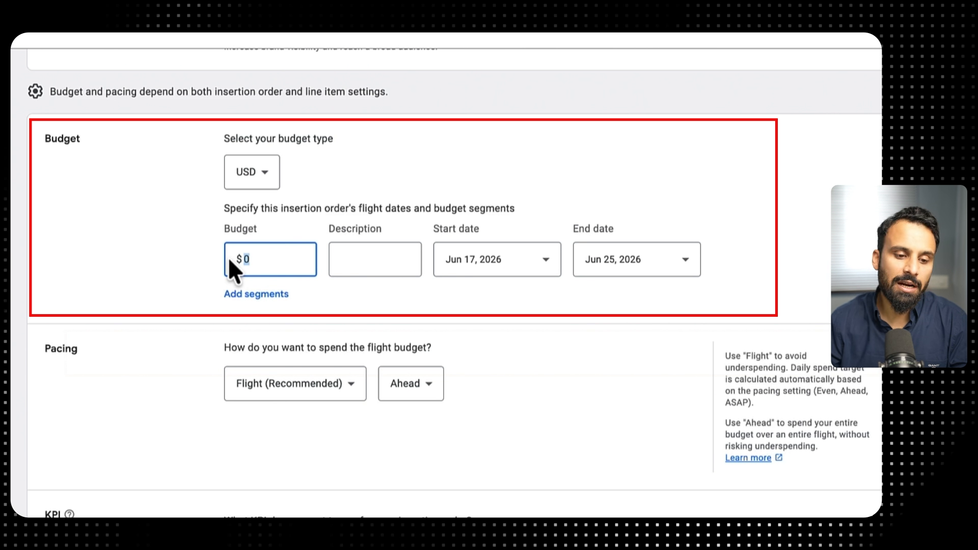
text(100)
click(366, 260)
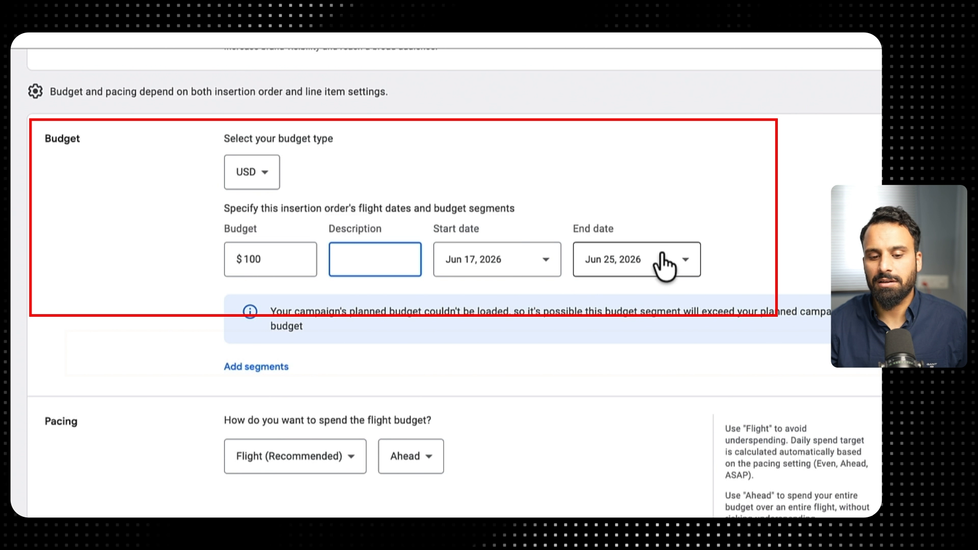
click(519, 261)
key(Escape)
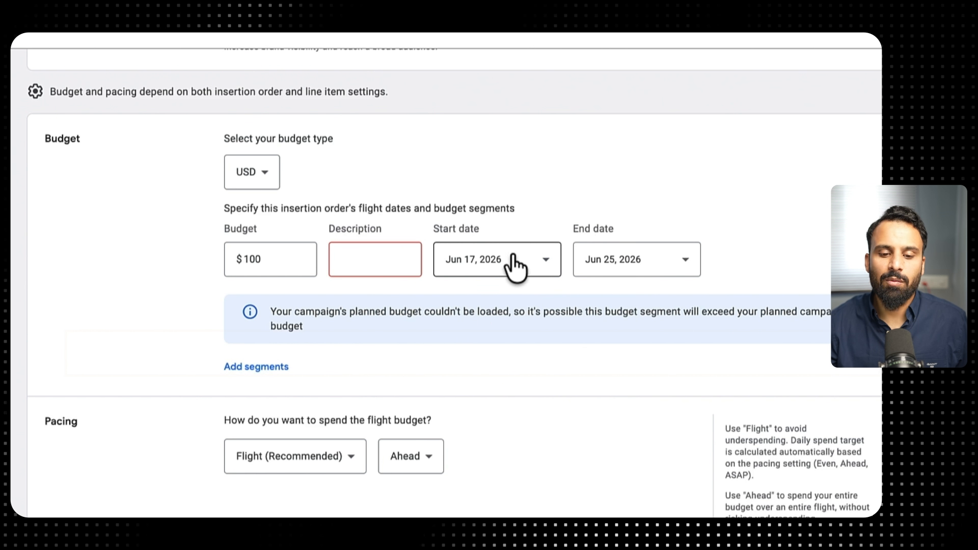
click(643, 269)
click(691, 452)
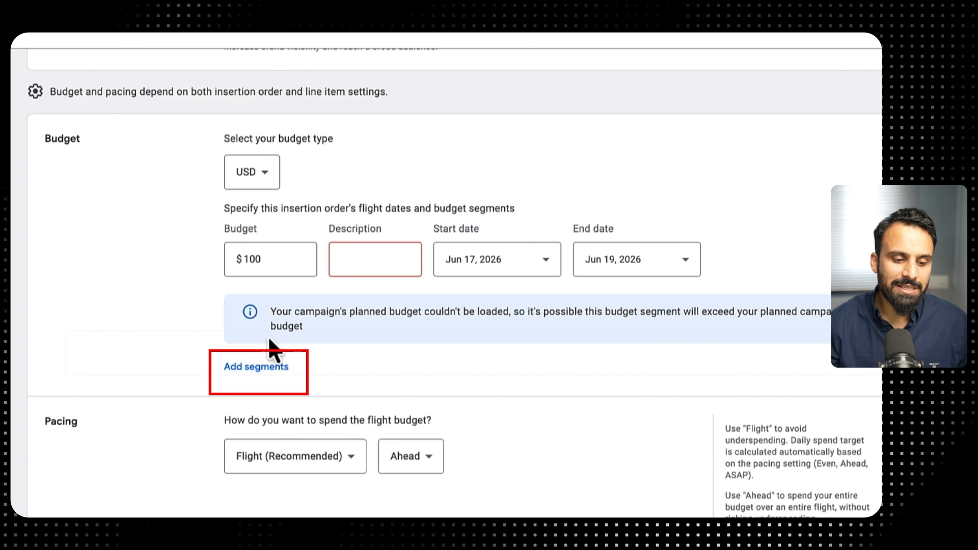
Add a second budget segment to the insertion order with a budget of $200
click(275, 367)
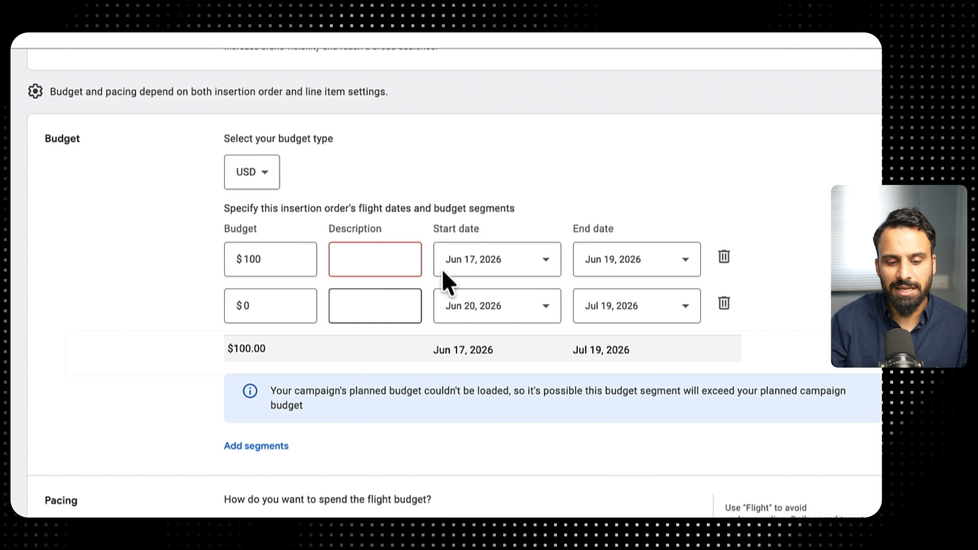
click(284, 305)
text(200)
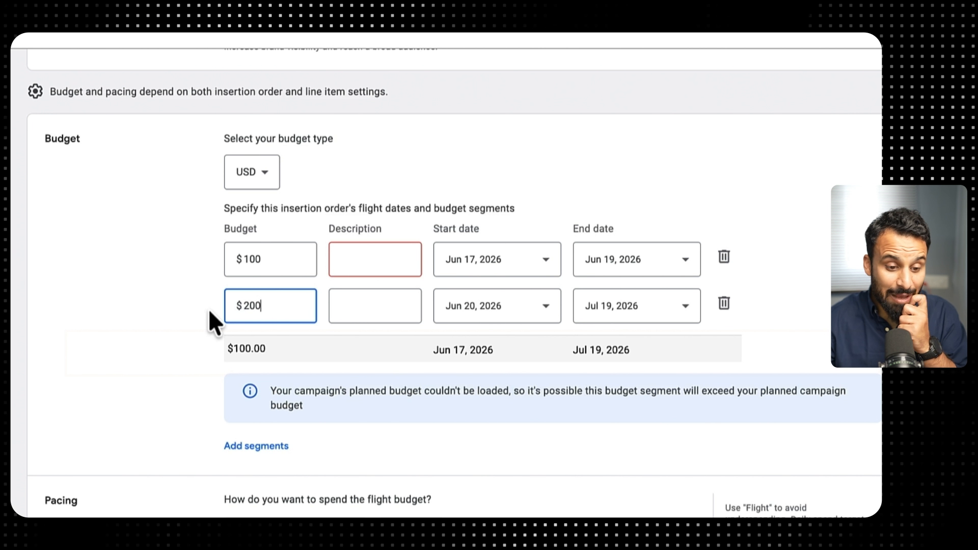
click(108, 321)
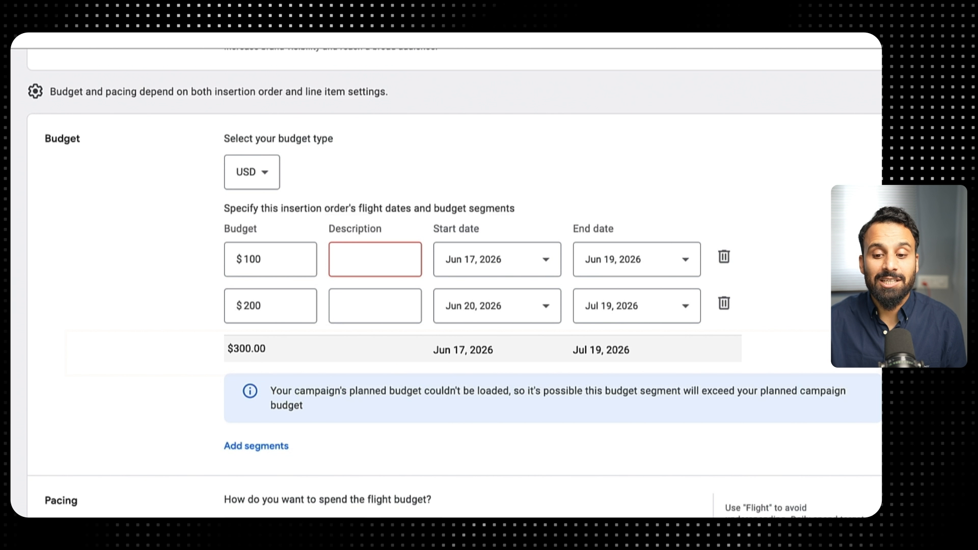
Delete the $200 budget segment from the insertion order
click(724, 304)
scroll(524, 377, down, 5)
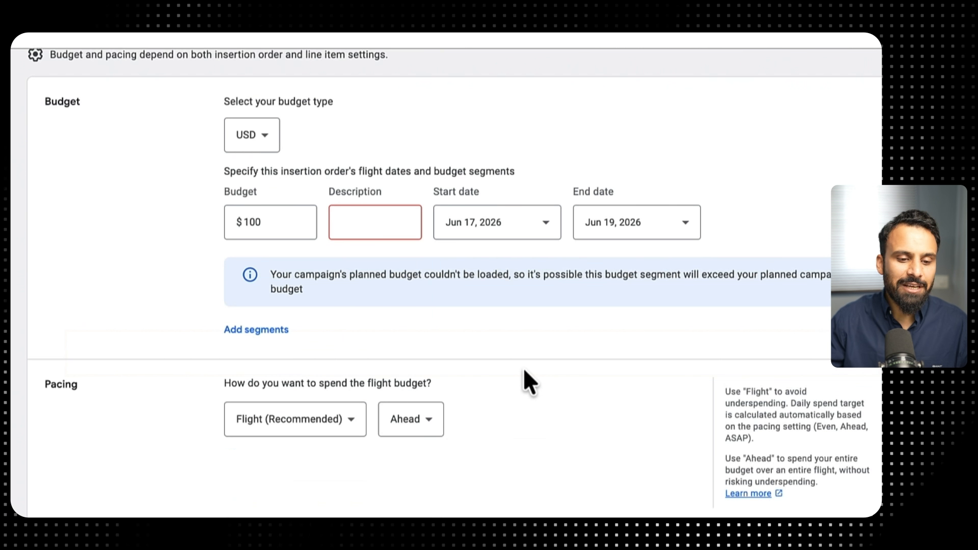
scroll(533, 358, down, 1)
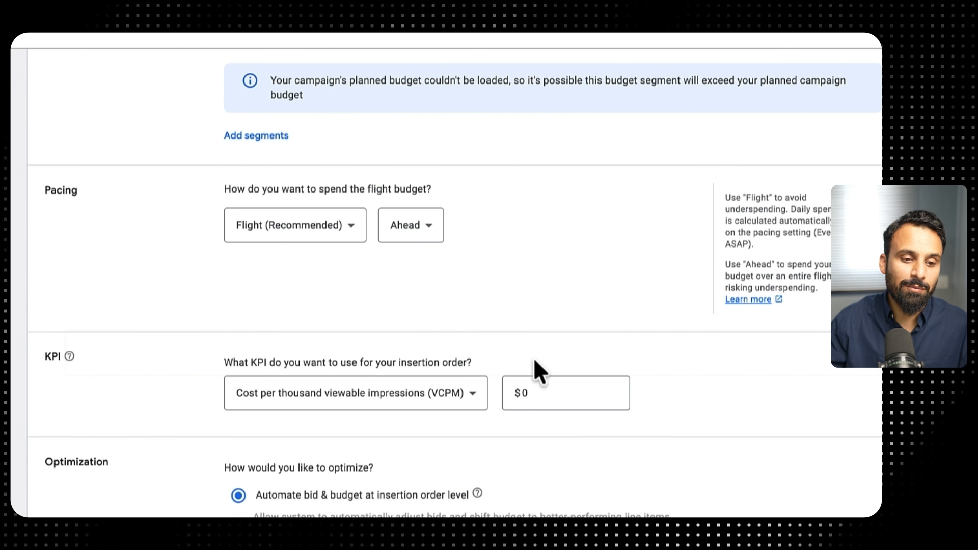
Look through the insertion order's pacing period and spending rate choices without changing the selection
drag(225, 190, 557, 188)
click(557, 188)
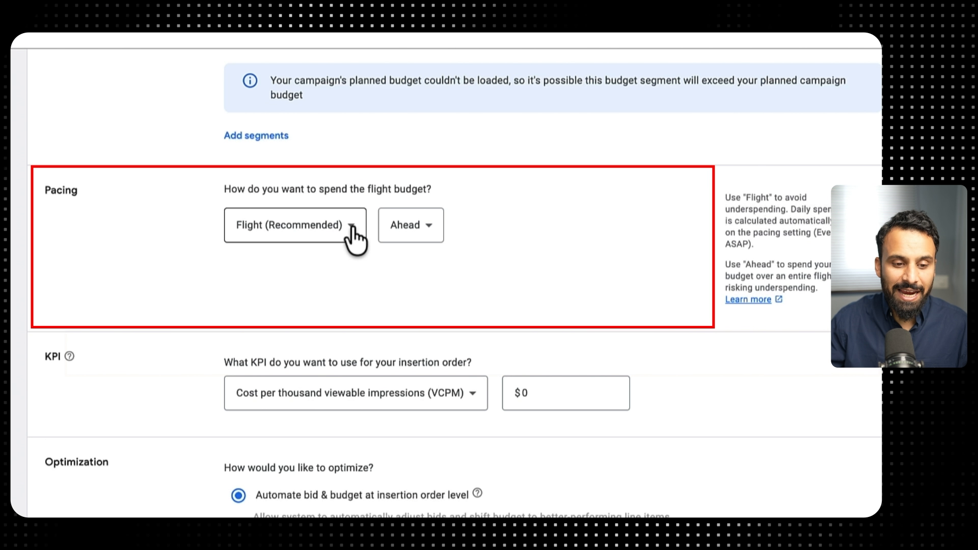
click(349, 230)
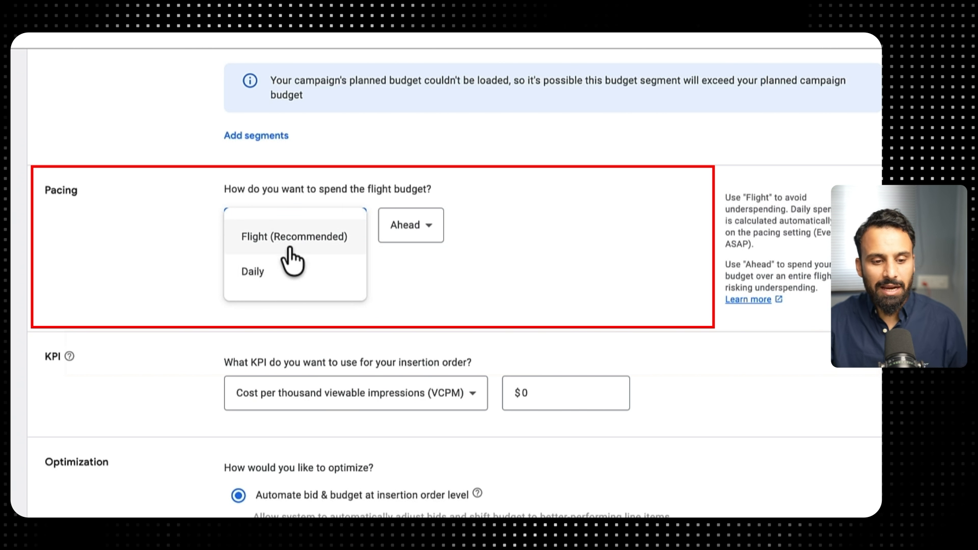
click(167, 259)
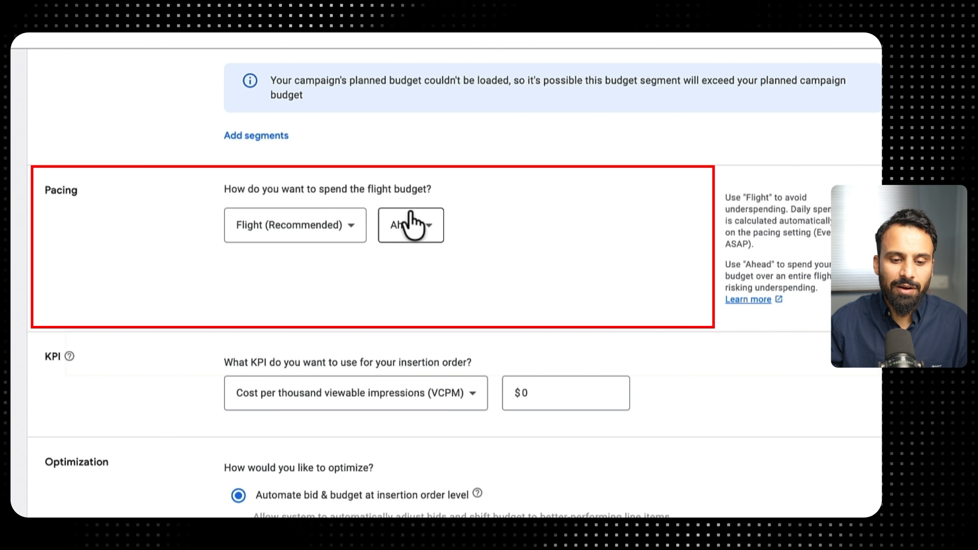
click(428, 228)
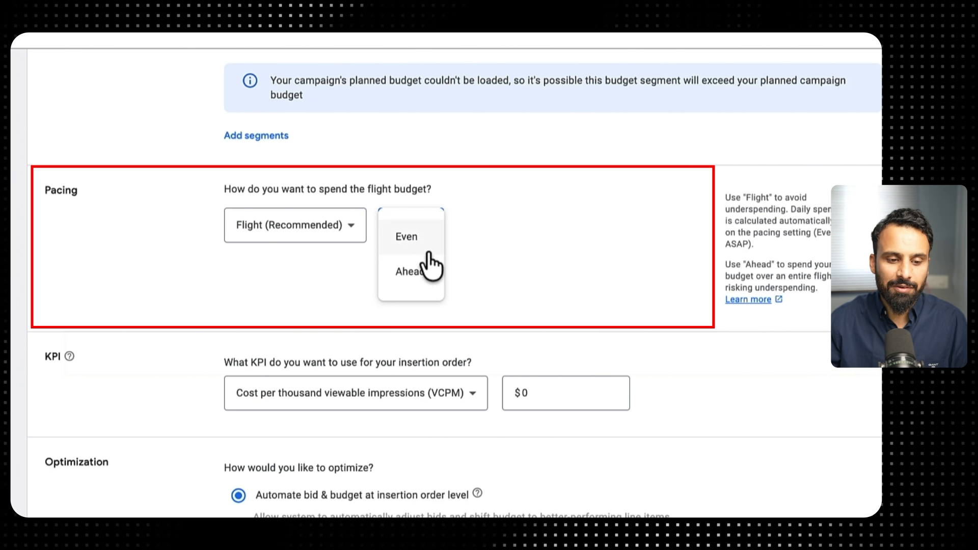
click(463, 244)
Try Even pacing for the $100 flight budget and restore the Ahead setting
scroll(453, 237, up, 3)
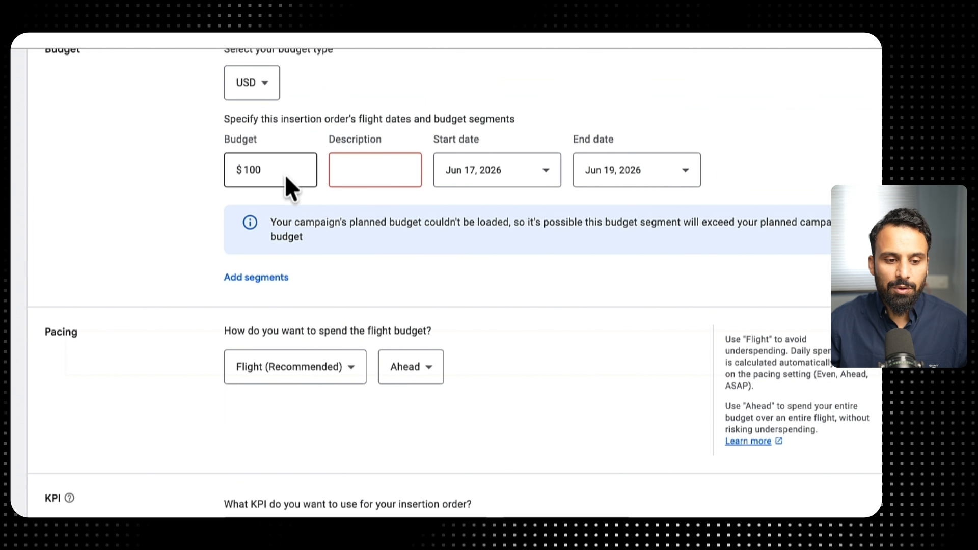
drag(245, 170, 263, 169)
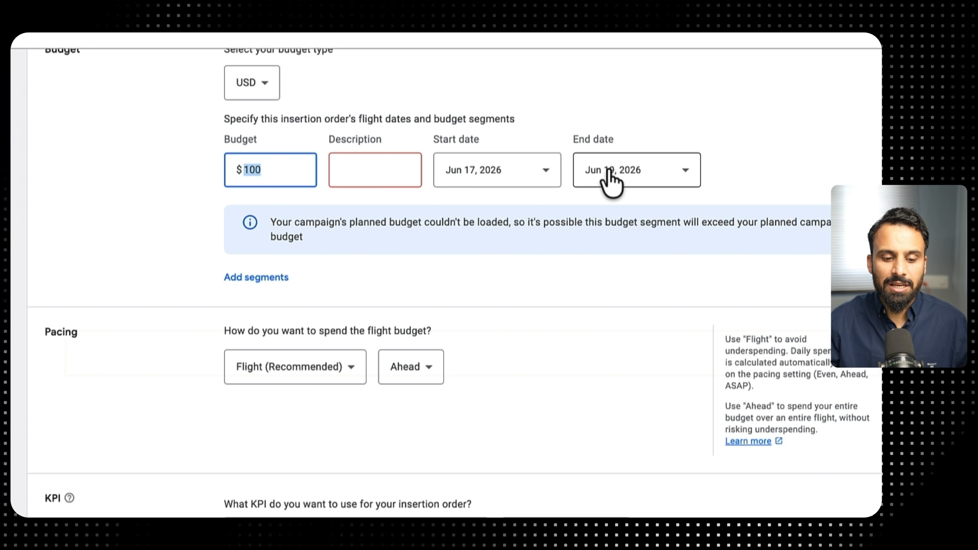
click(562, 292)
click(407, 372)
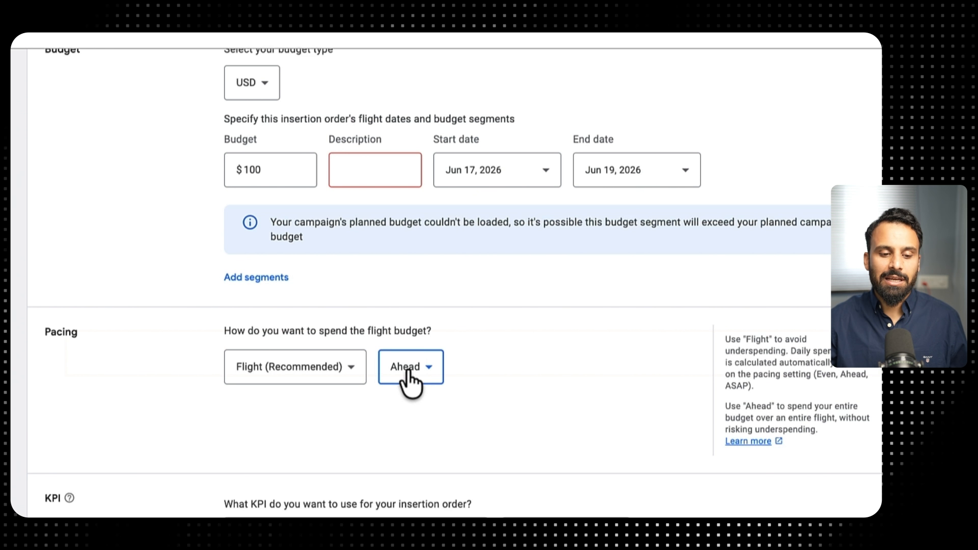
click(408, 377)
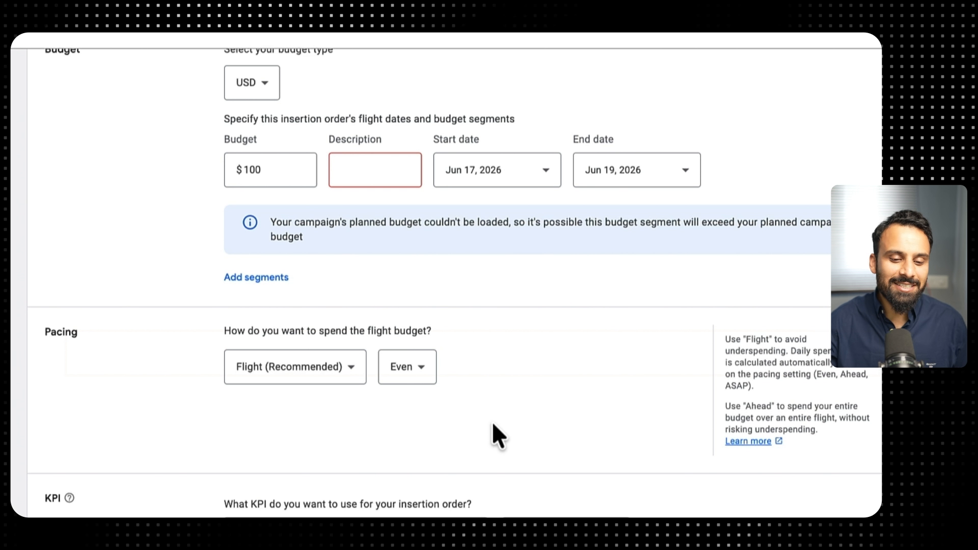
click(407, 367)
click(436, 395)
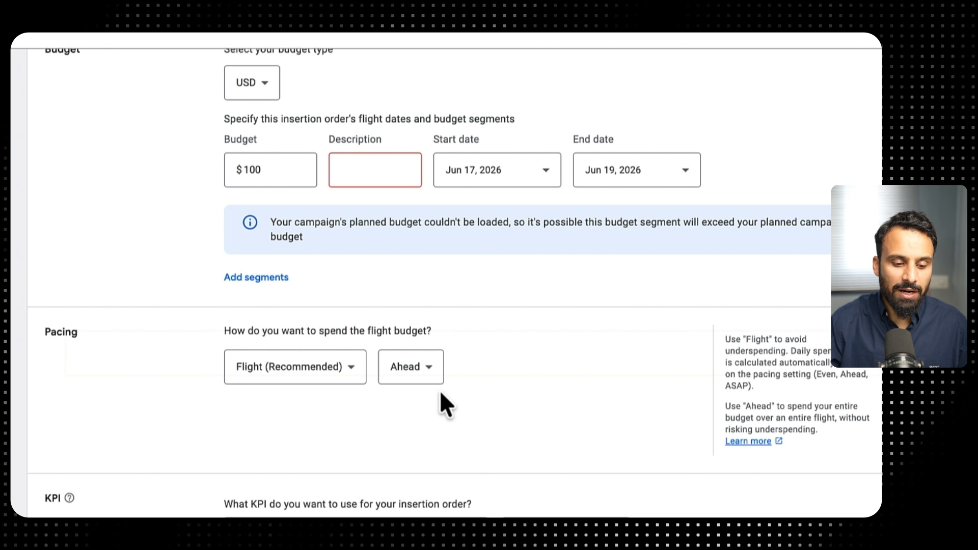
Switch the insertion order's pacing to Daily with ASAP spending and a daily amount of $30
click(302, 380)
click(304, 412)
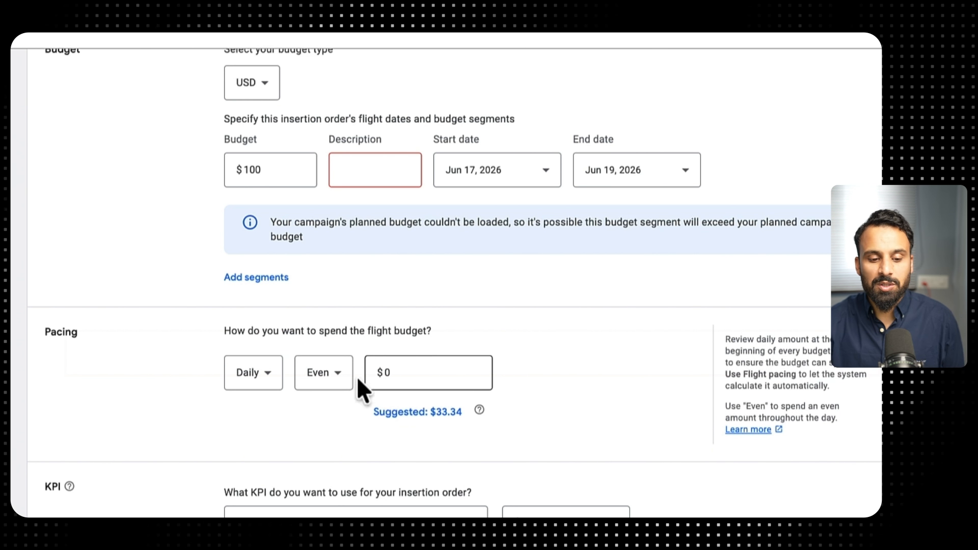
click(329, 377)
click(330, 384)
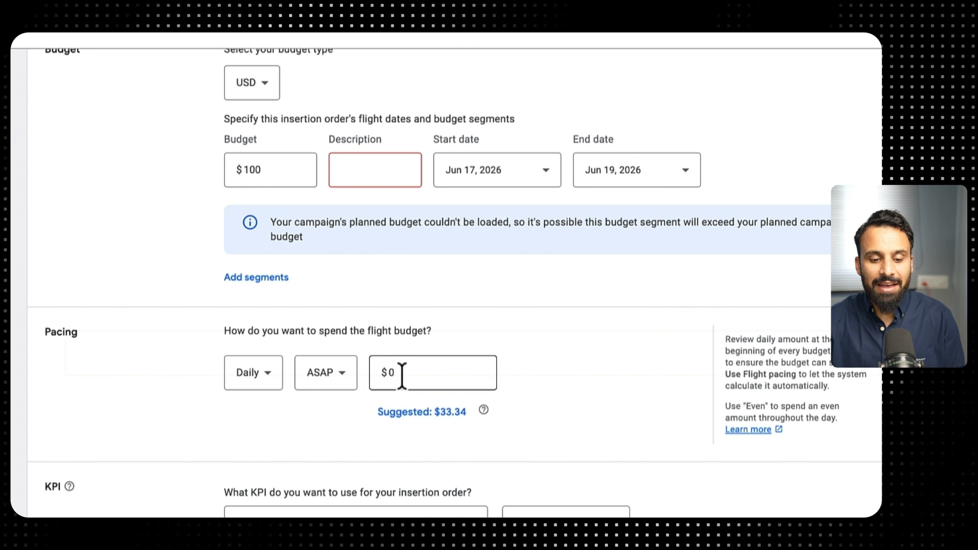
double_click(387, 372)
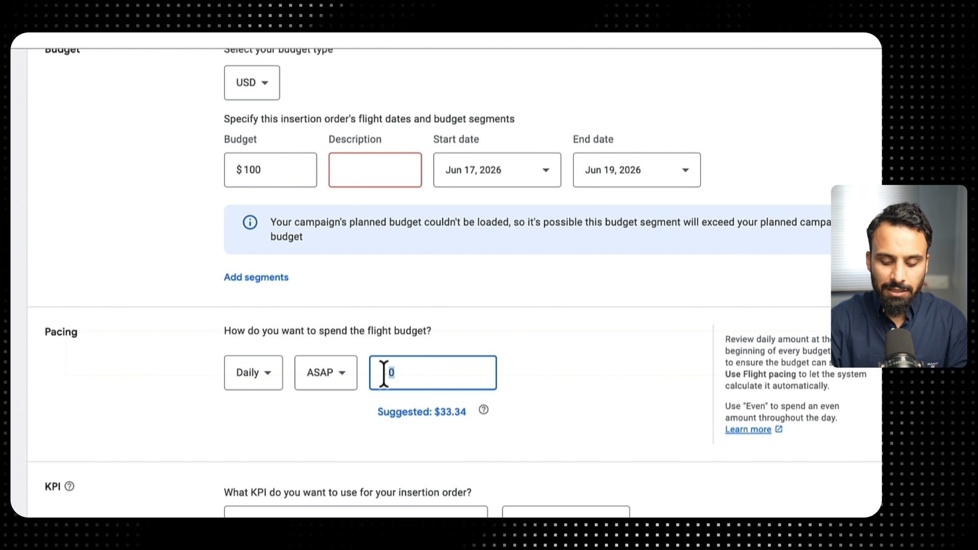
text(30)
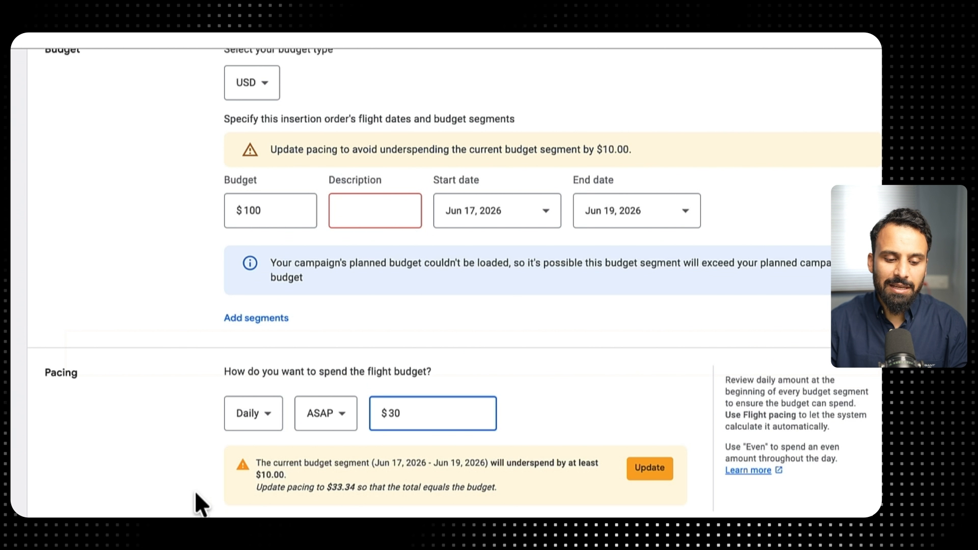
click(195, 493)
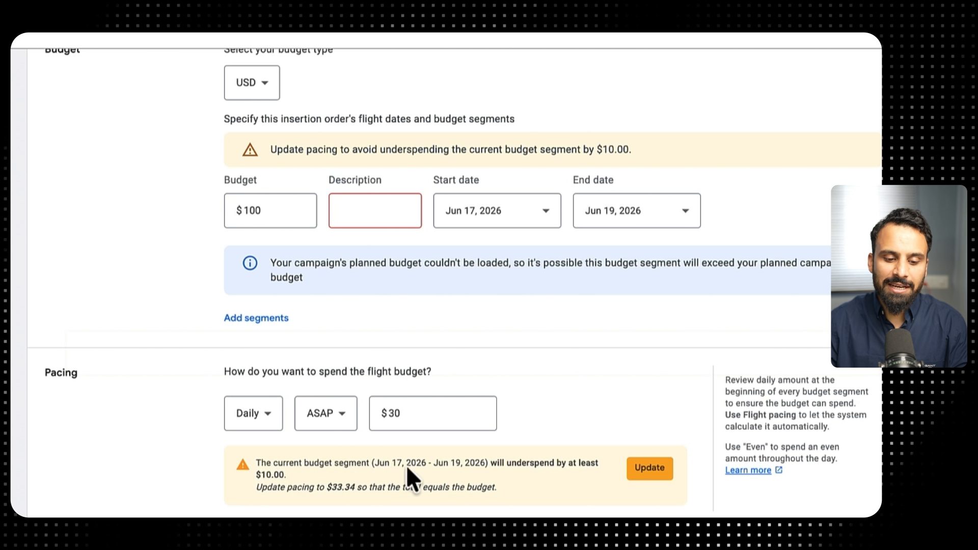
Set the daily pacing amount to $33.33
click(251, 211)
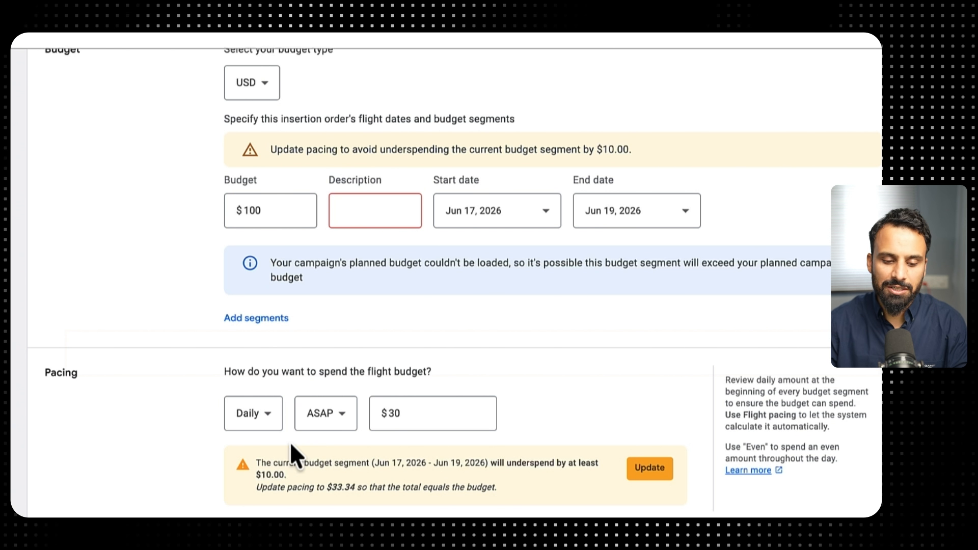
click(415, 410)
key(BackSpace)
text(3.33)
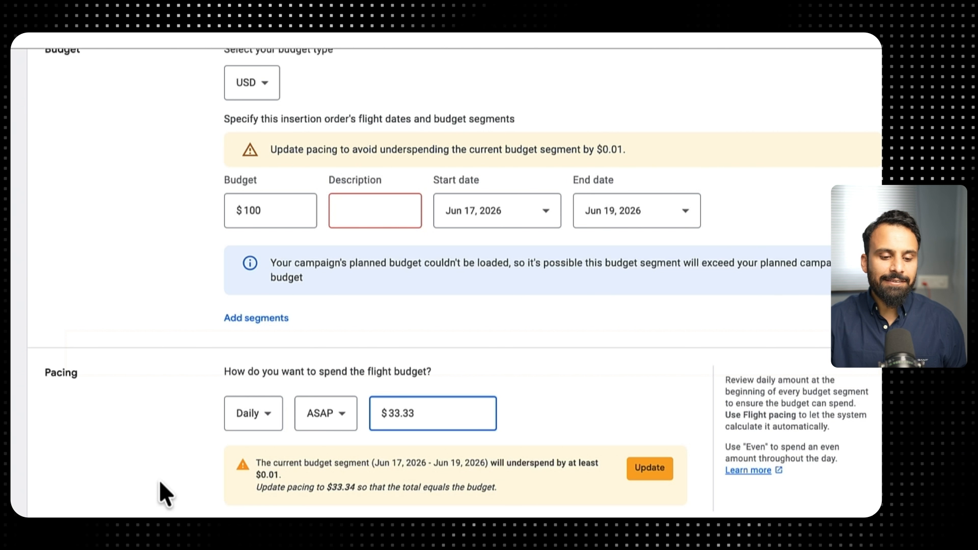
click(159, 480)
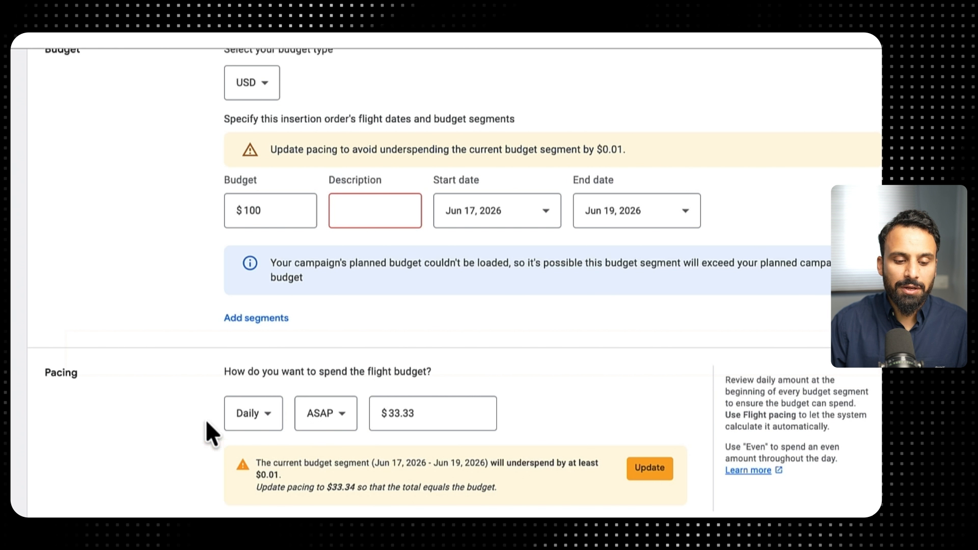
Try Even spending for the daily pacing and restore the ASAP setting
click(333, 417)
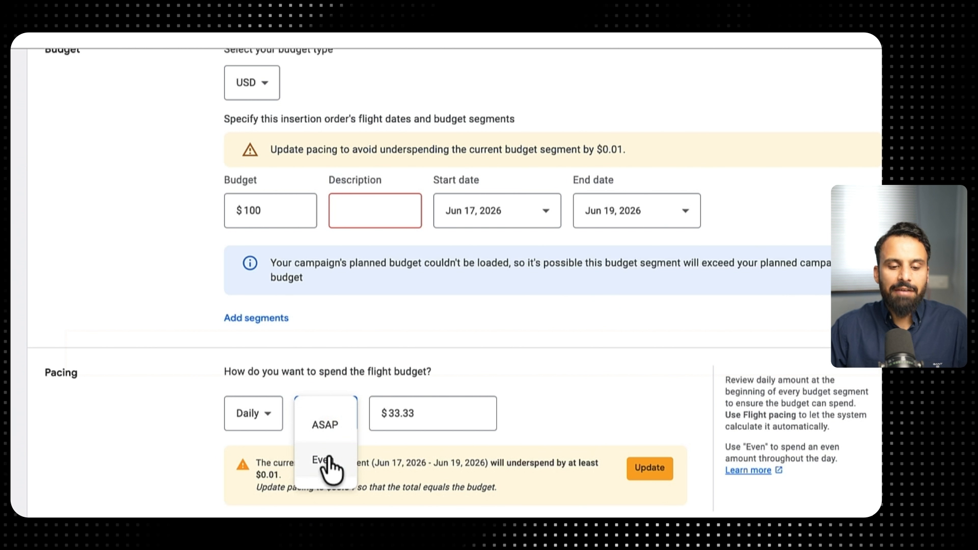
click(326, 455)
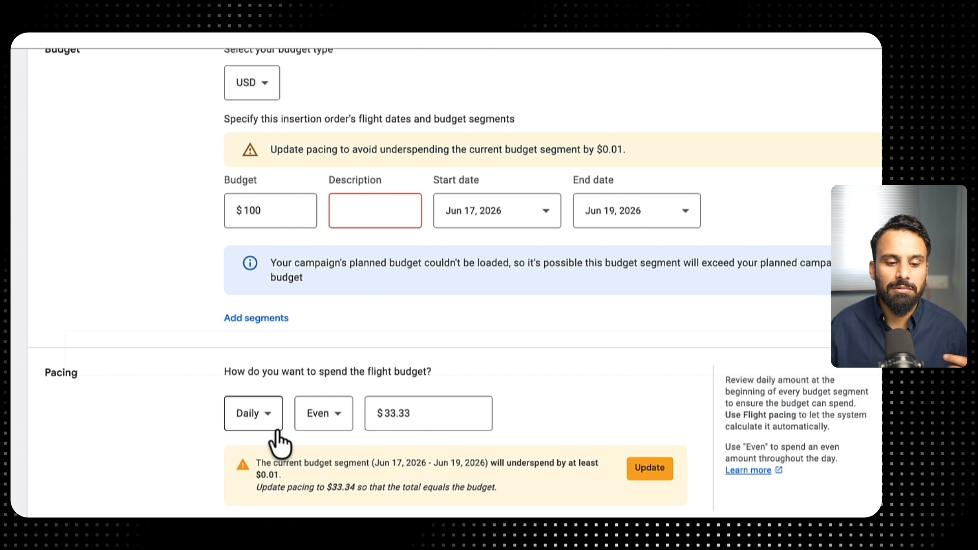
click(316, 413)
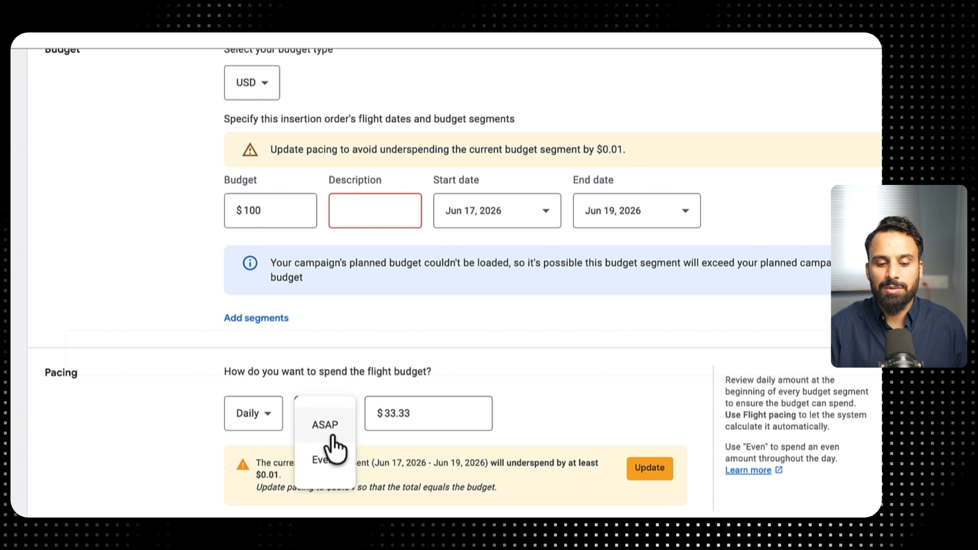
click(326, 415)
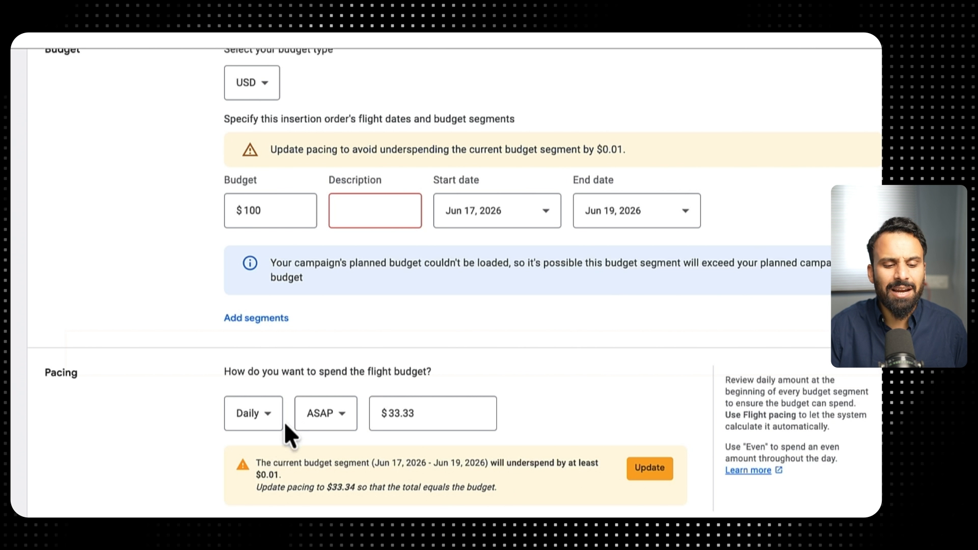
Look through the KPI choices available for the insertion order's brand awareness objective
click(268, 413)
click(268, 463)
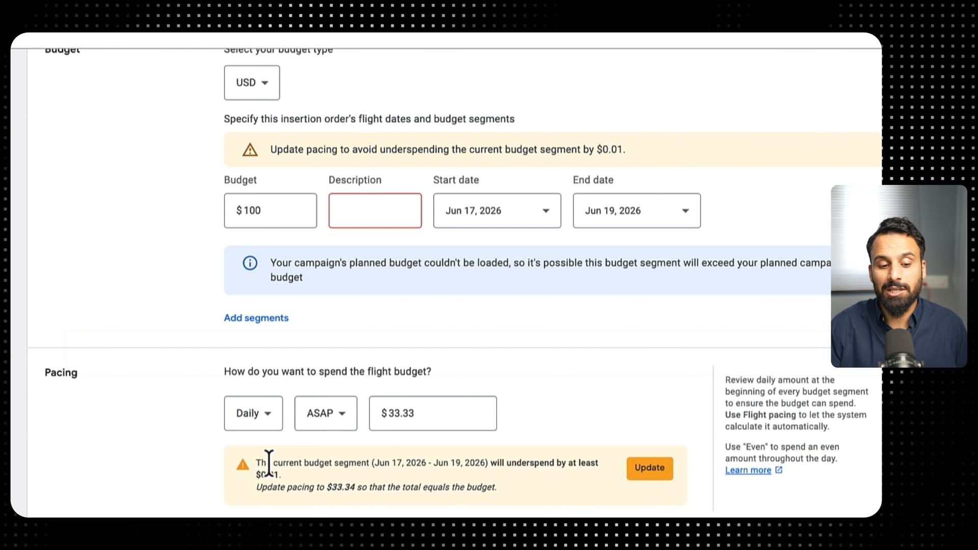
scroll(399, 426, down, 1)
scroll(398, 425, down, 3)
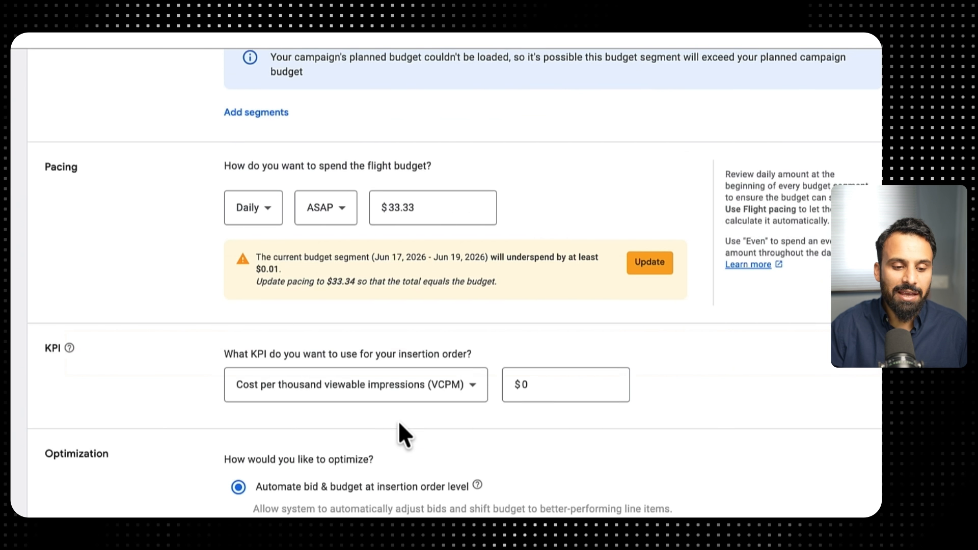
drag(264, 336, 457, 336)
click(482, 333)
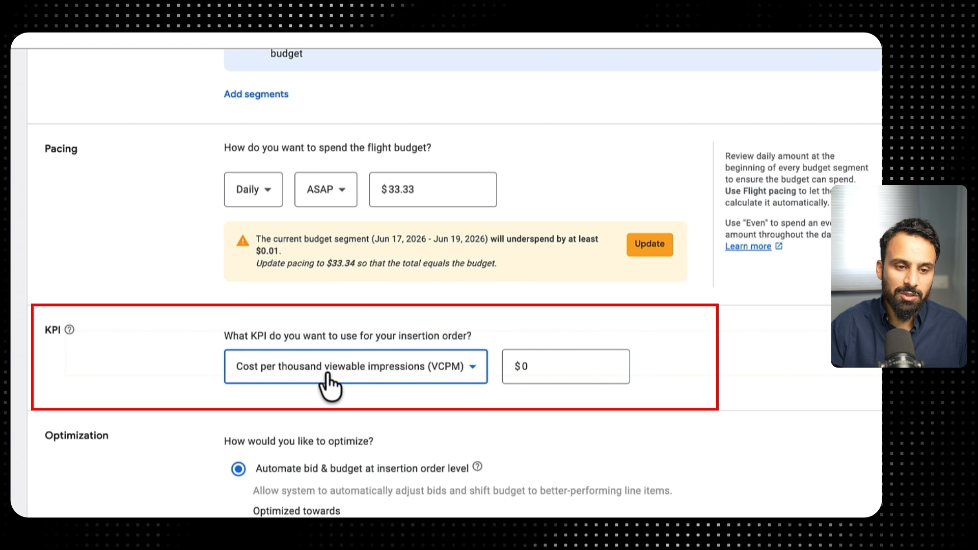
click(388, 364)
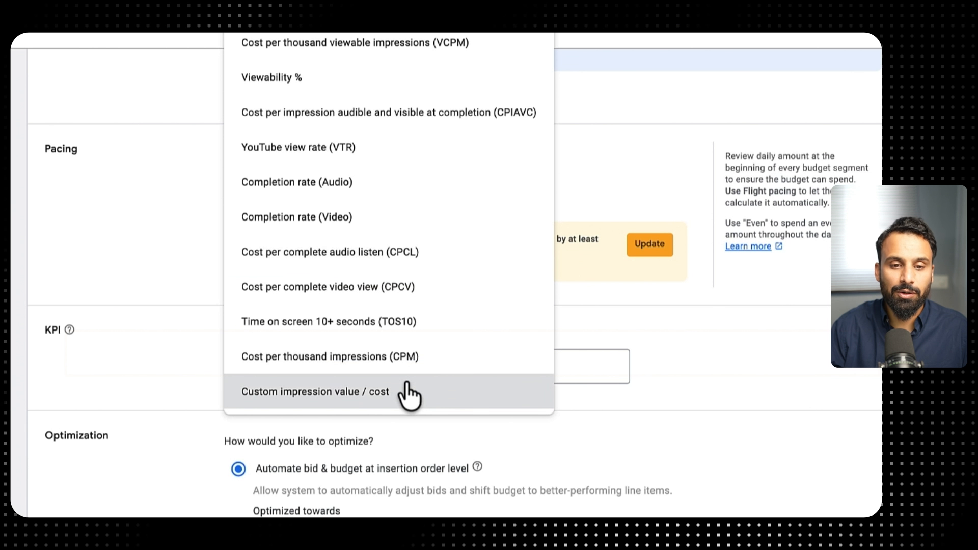
scroll(437, 280, up, 1)
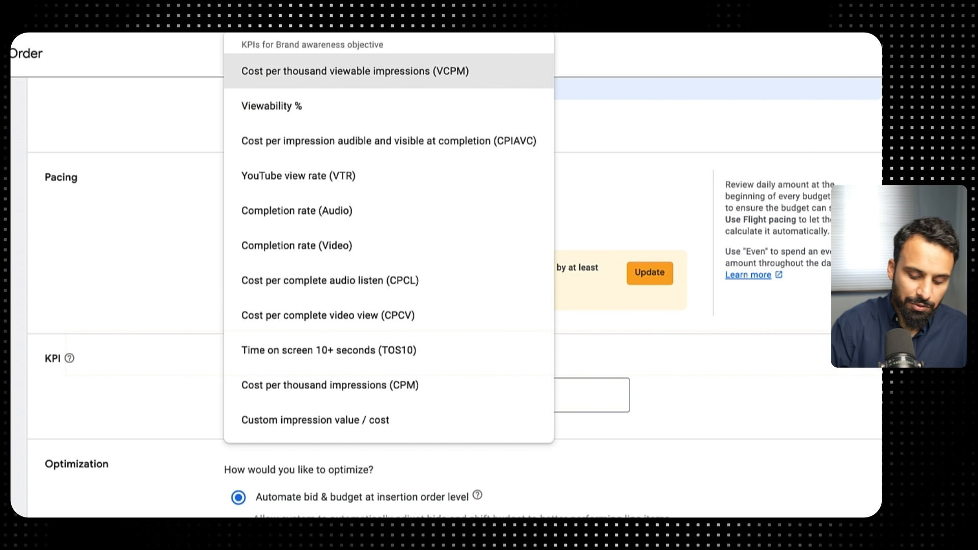
Open the Khaleej Times website in a new browser tab and dismiss its sign-in prompt and pop-up ad
key(ctrl+t)
text(ira)
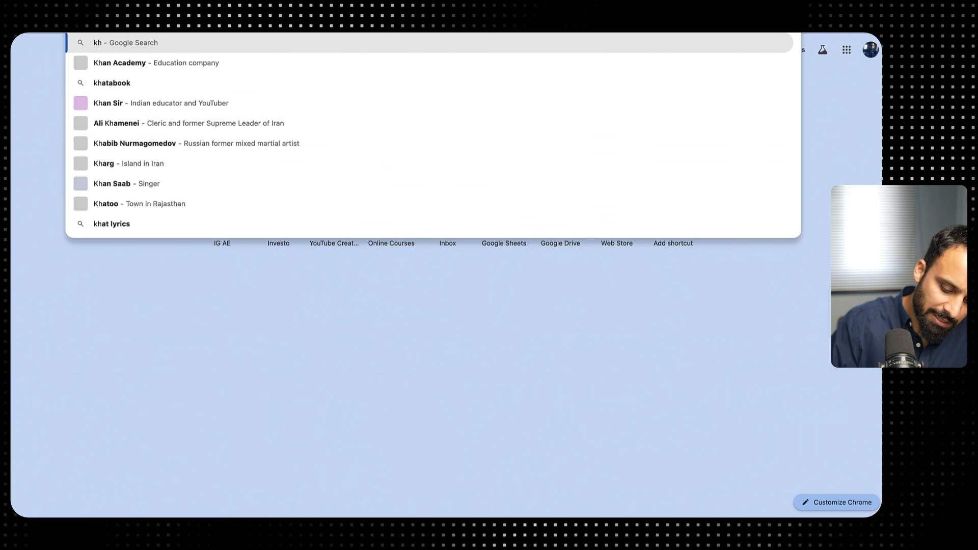
key(Return)
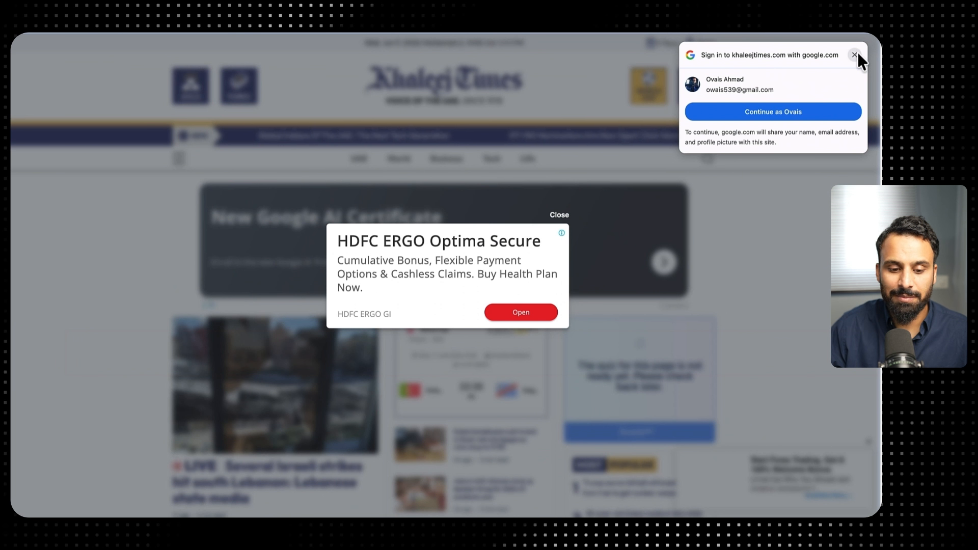
click(855, 54)
click(558, 214)
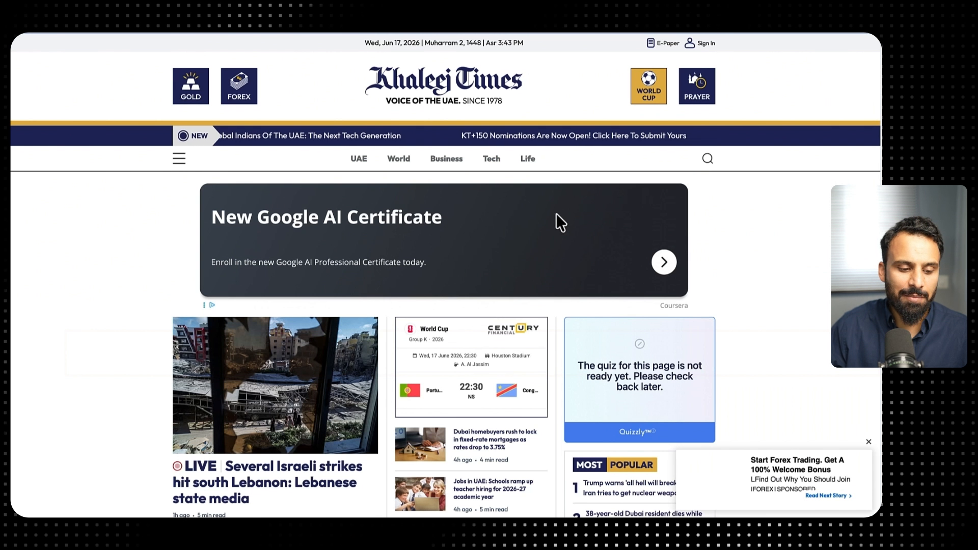
Examine the display ads and sponsored content placements across the Khaleej Times home page
scroll(275, 407, down, 2)
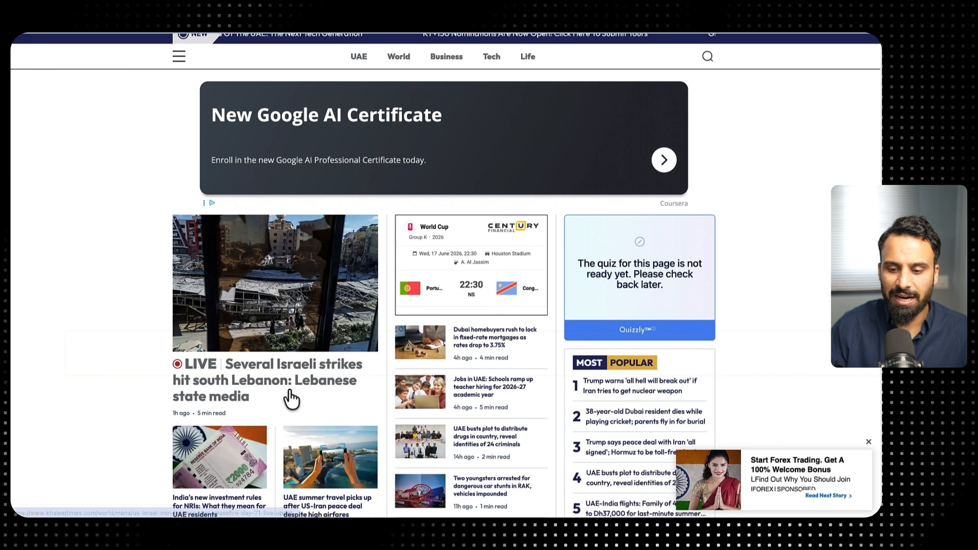
scroll(290, 391, down, 1)
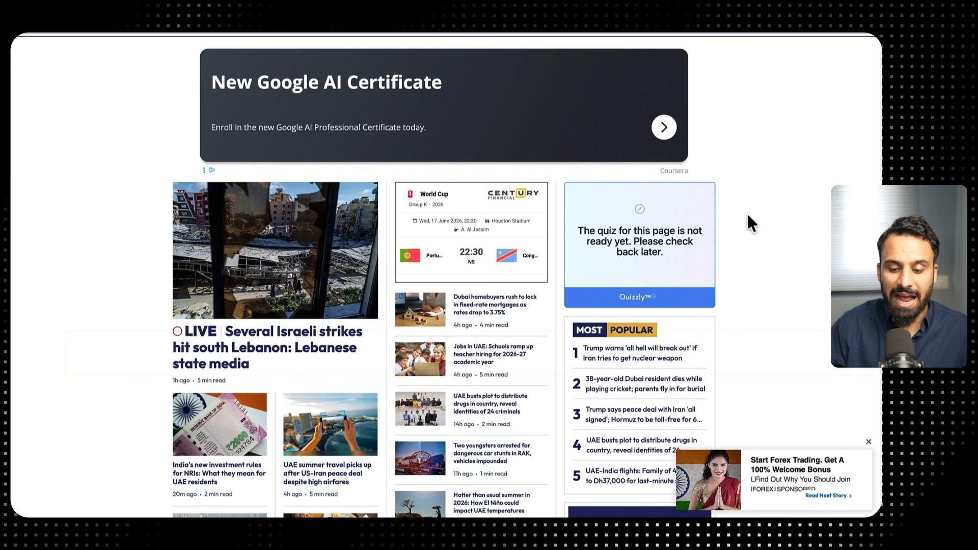
scroll(747, 215, down, 10)
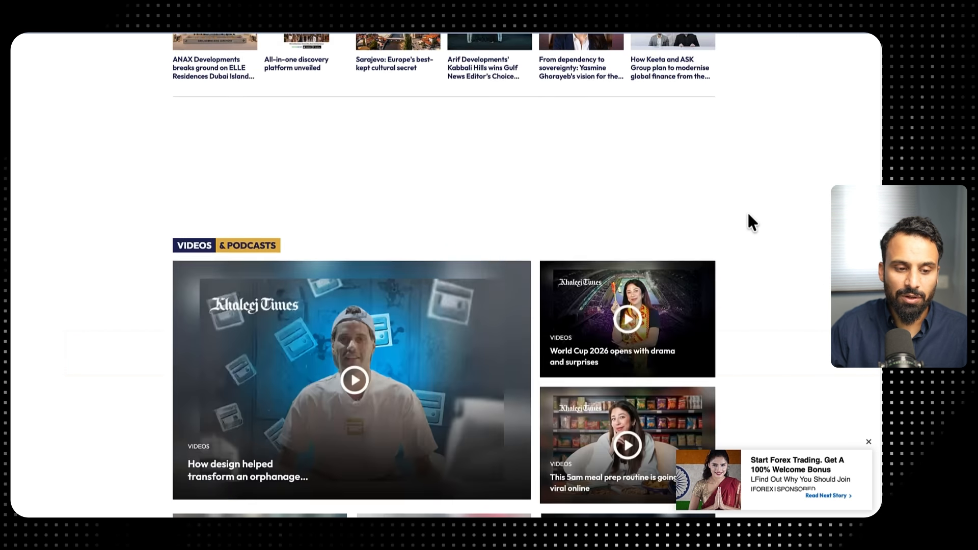
scroll(747, 214, down, 15)
scroll(750, 215, down, 15)
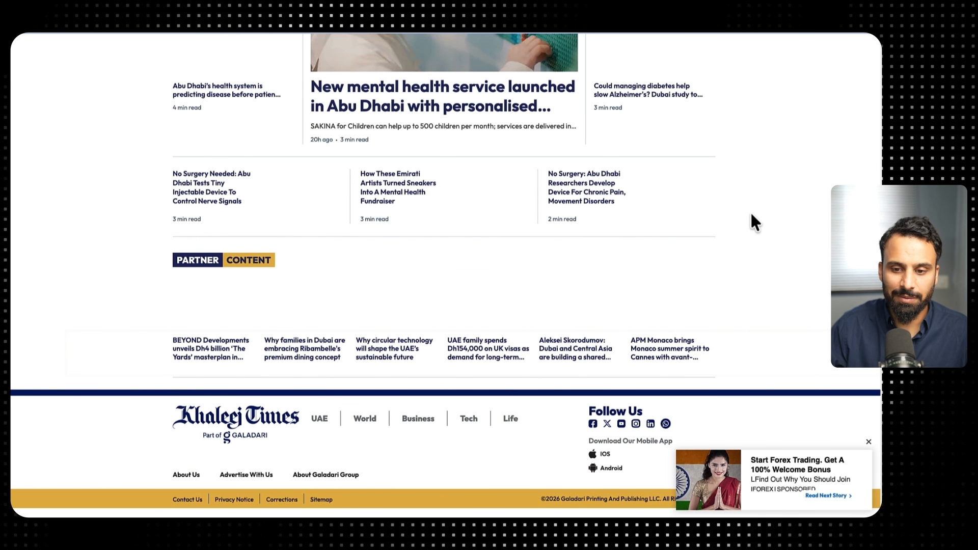
scroll(750, 214, up, 15)
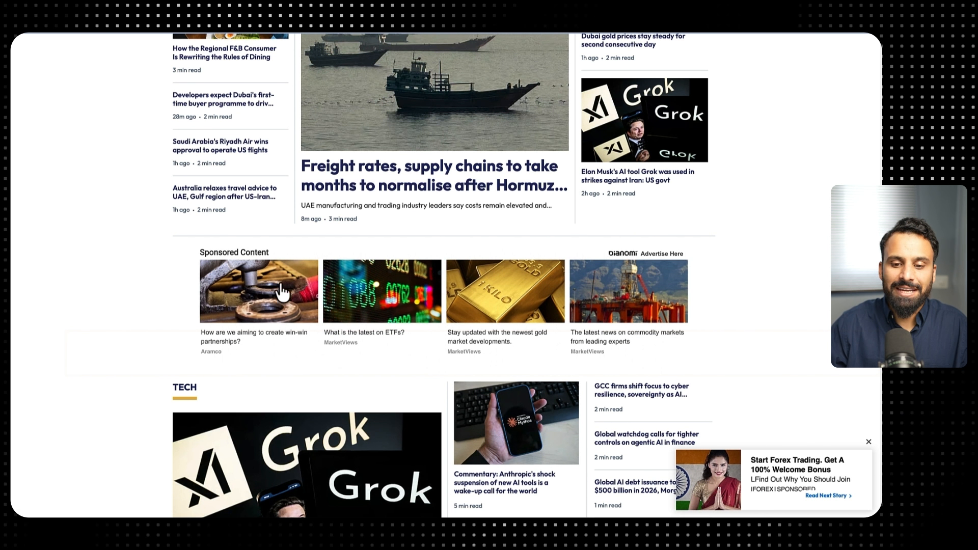
scroll(449, 255, up, 10)
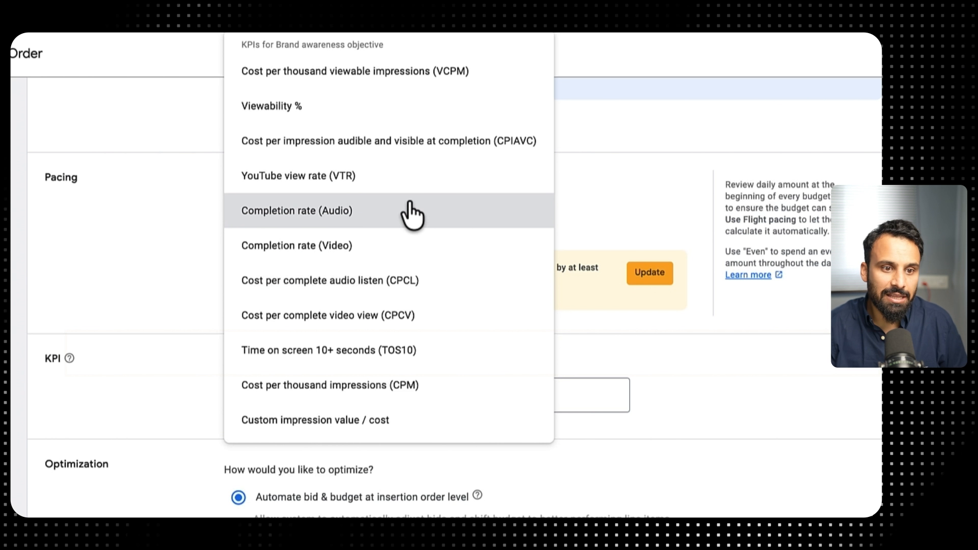
Set the insertion order's KPI to Cost per thousand viewable impressions (VCPM) with a $2.5 goal
click(407, 73)
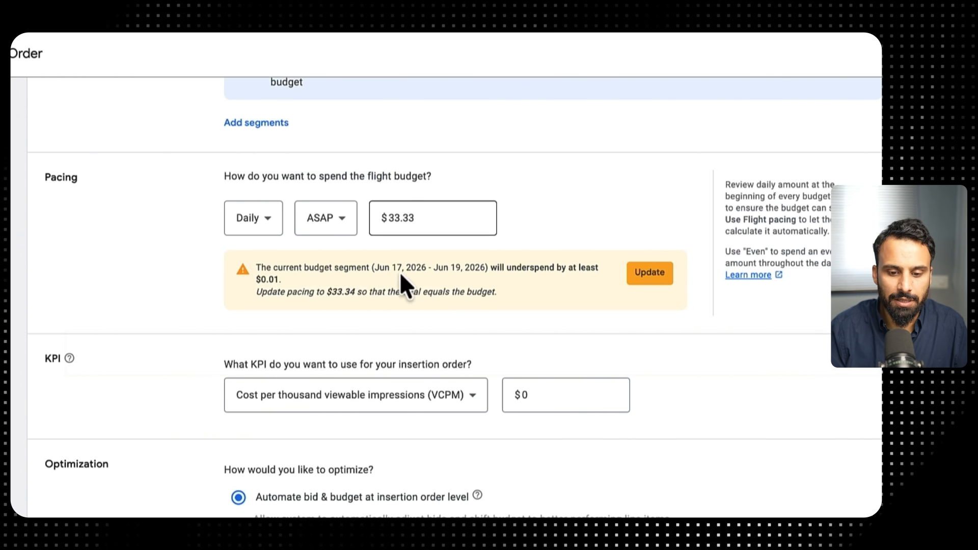
click(524, 395)
key(BackSpace)
text(2.5)
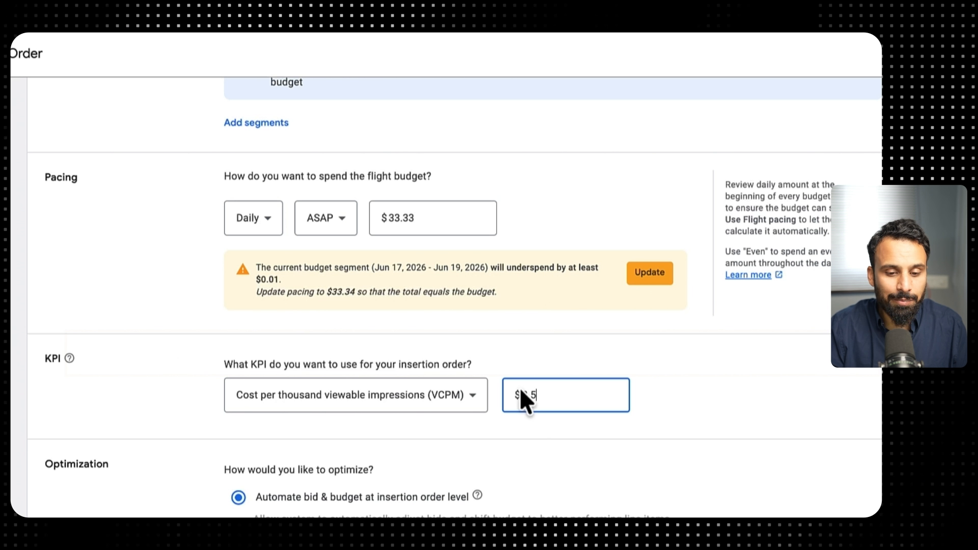
click(563, 464)
Review the optimization section and the goals available for automated bidding at insertion order level
scroll(563, 464, down, 4)
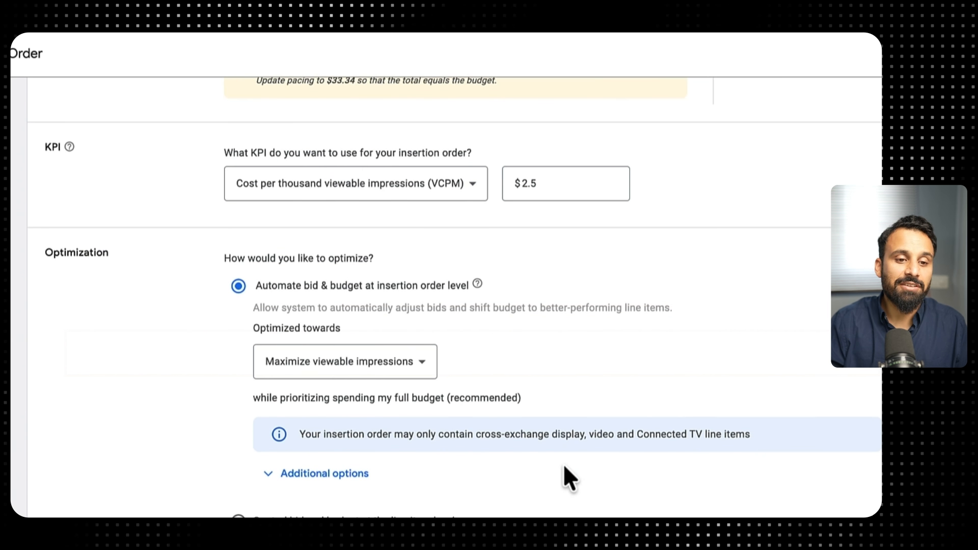
scroll(563, 463, down, 2)
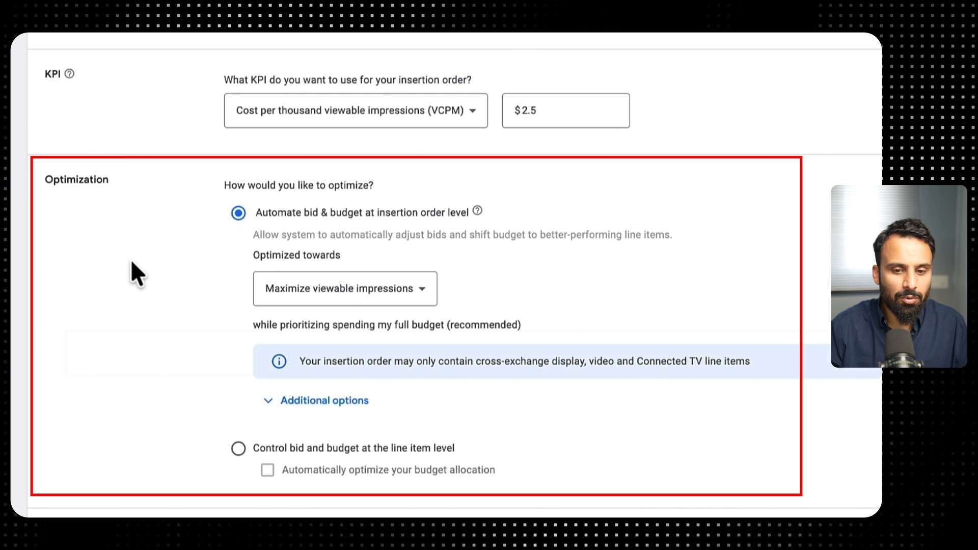
scroll(139, 266, down, 1)
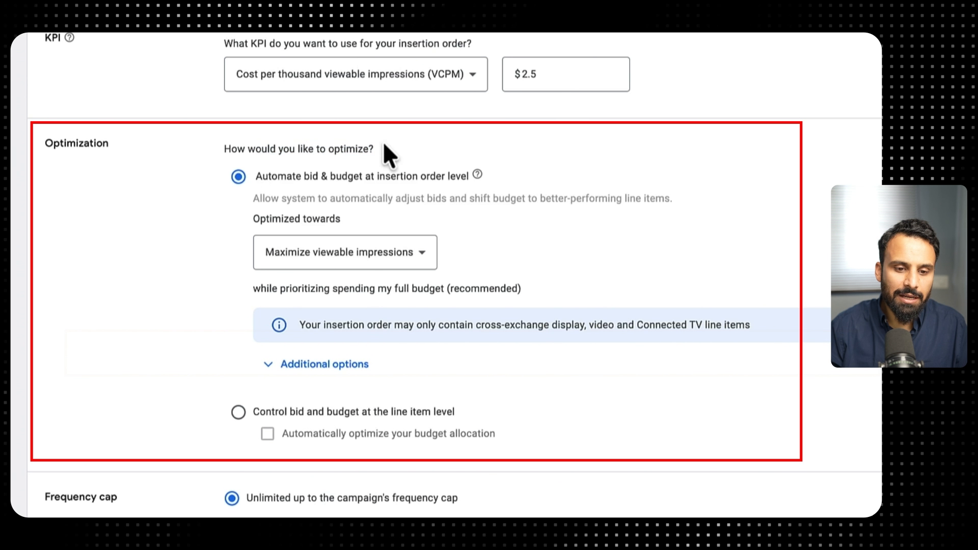
click(421, 256)
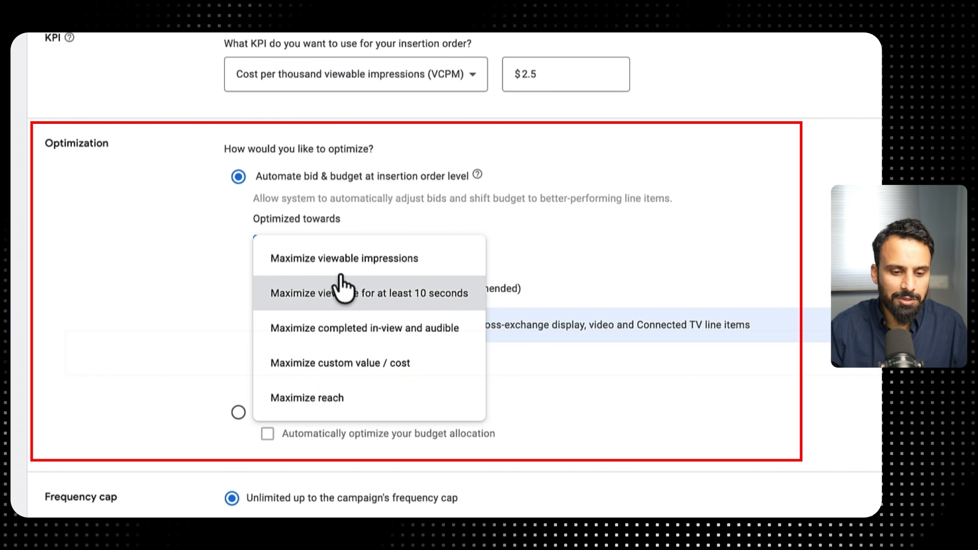
click(228, 261)
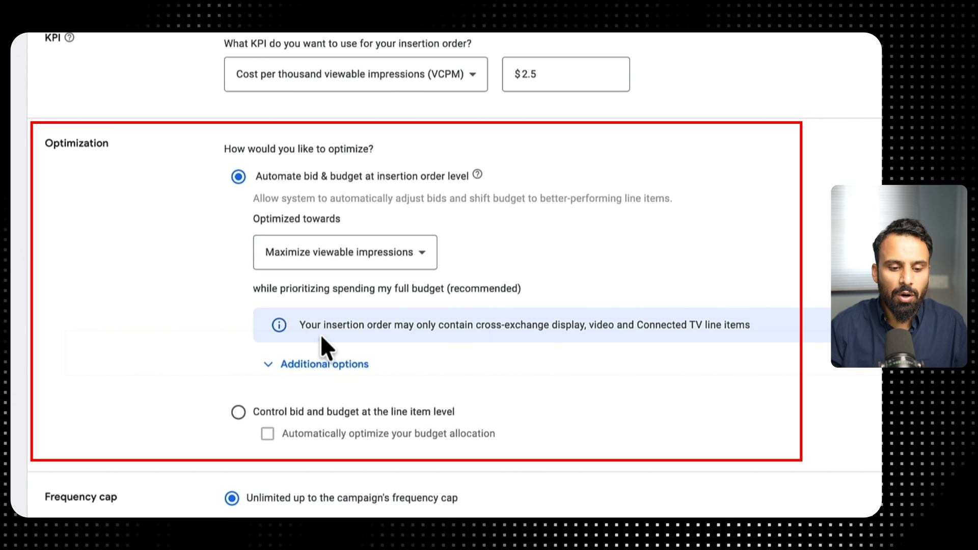
Try controlling bid and budget at the line item level and restore automation at insertion order level
click(294, 412)
drag(254, 363, 368, 362)
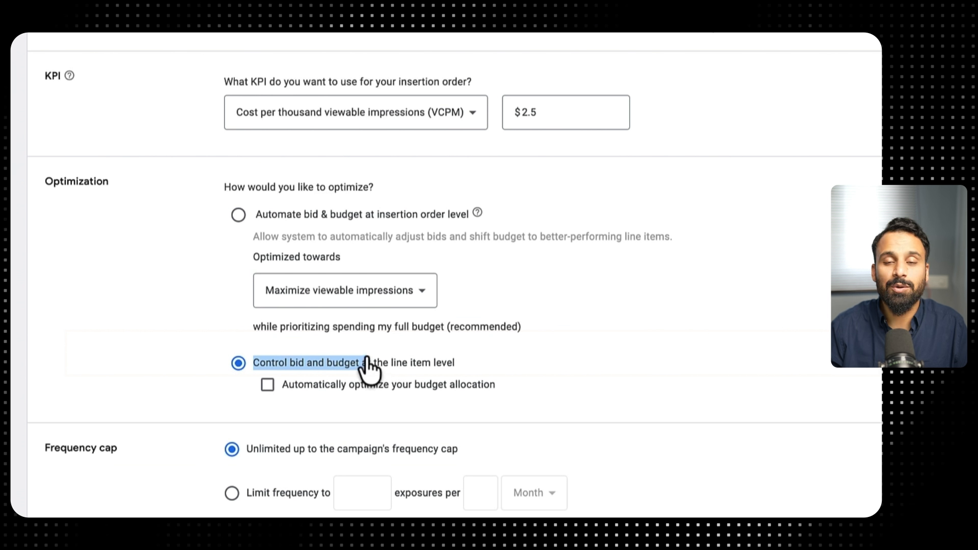
click(333, 214)
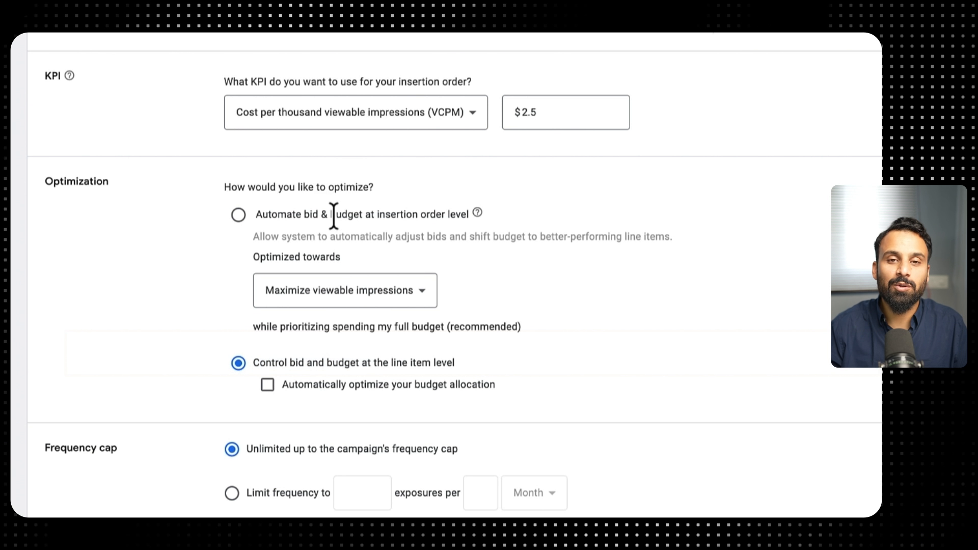
click(238, 216)
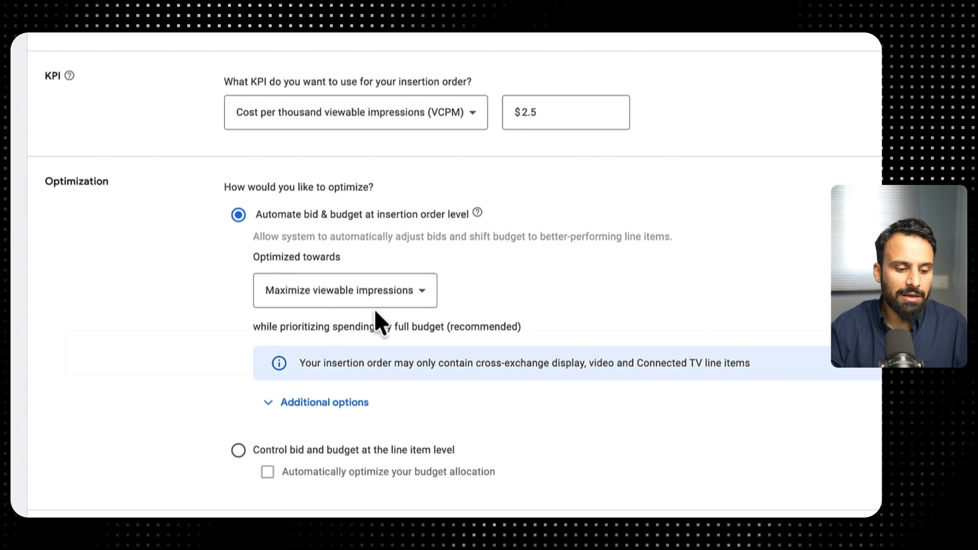
Limit the insertion order's frequency cap to 5 exposures per 1 week
scroll(379, 319, down, 2)
scroll(371, 331, down, 3)
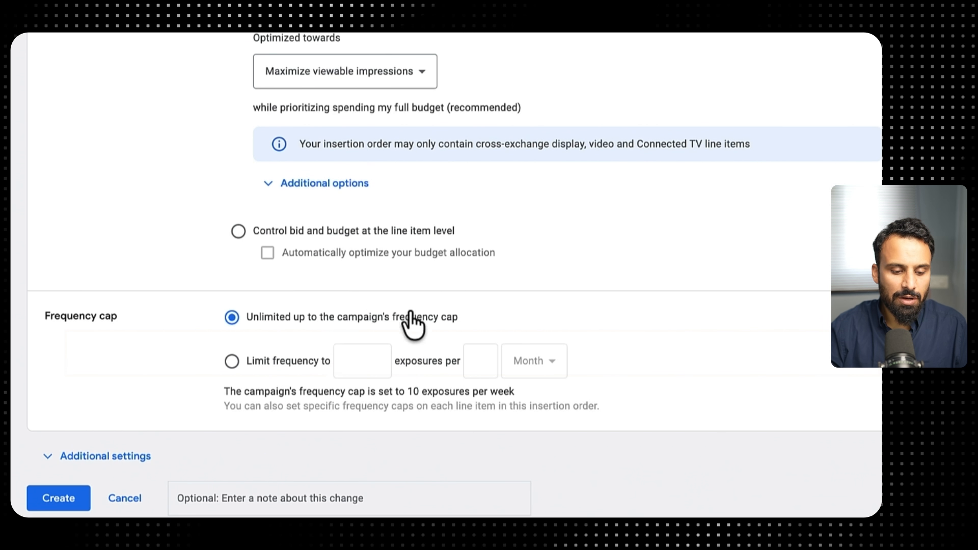
click(232, 361)
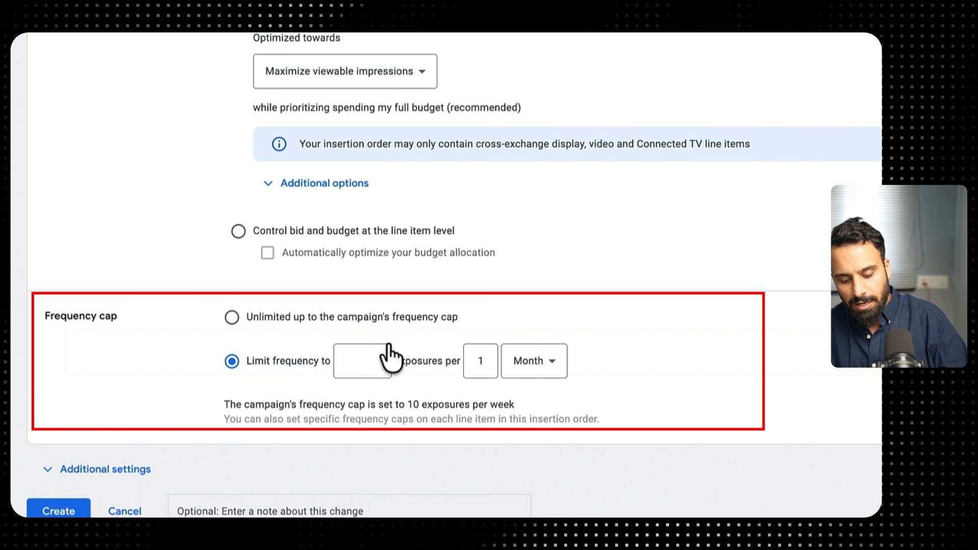
click(381, 363)
text(5)
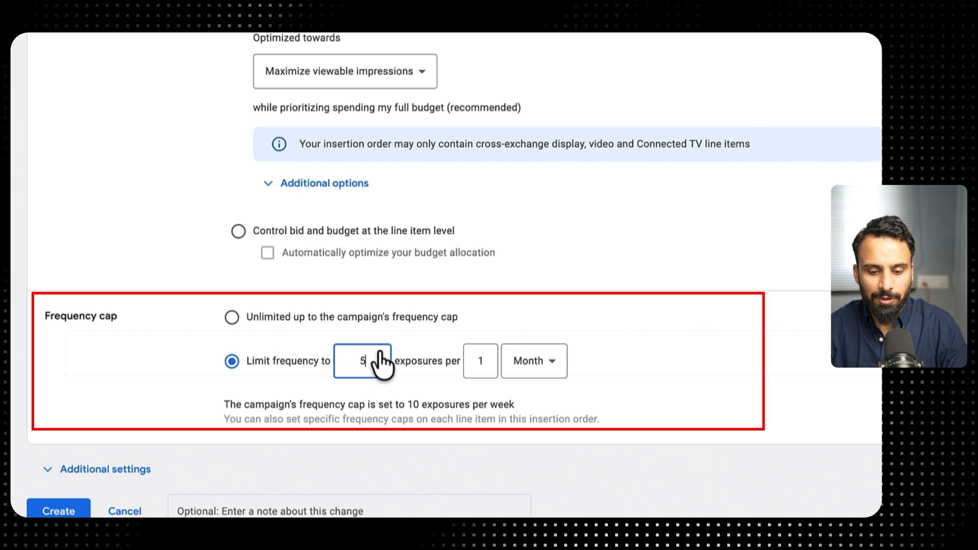
click(525, 364)
click(532, 249)
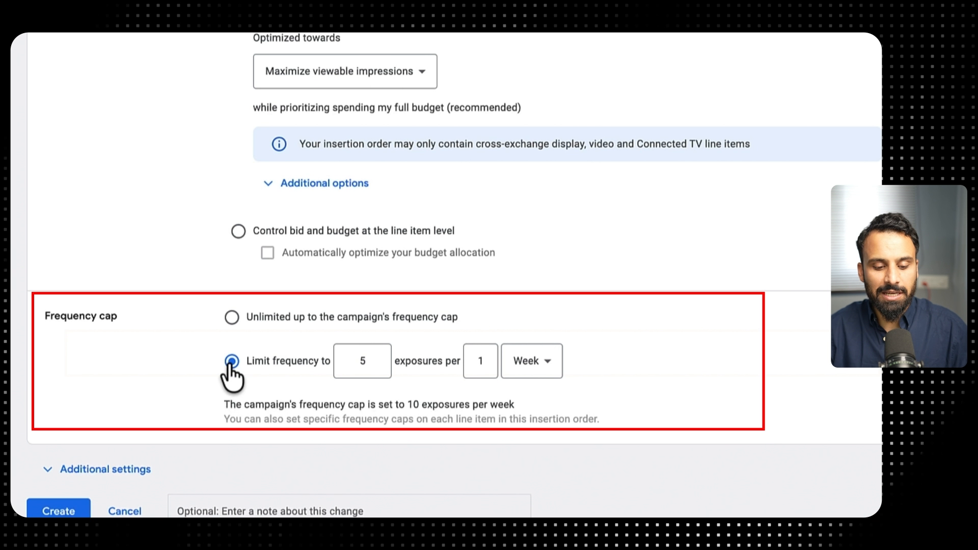
Try a frequency limit of 10 exposures per week and restore the limit of 5
click(362, 362)
key(BackSpace)
text(5)
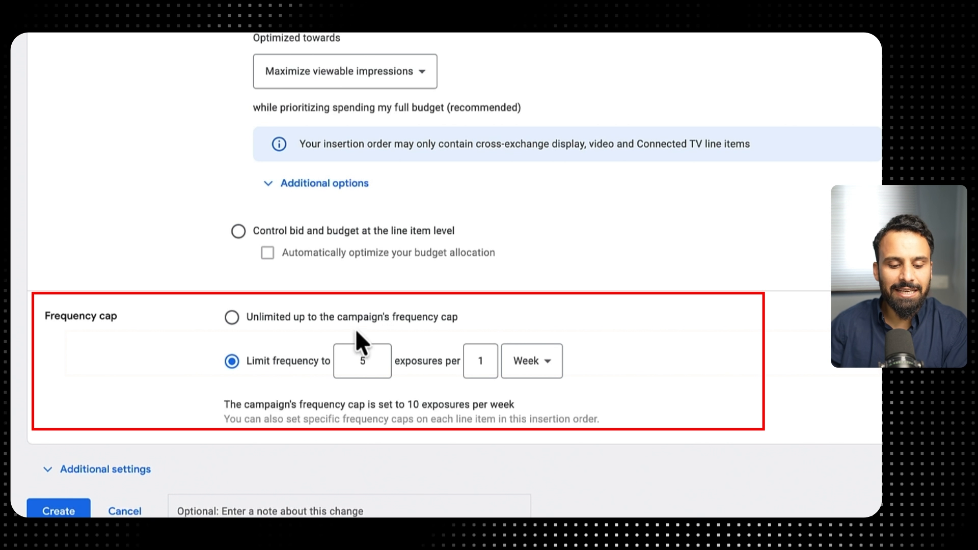
click(373, 362)
double_click(358, 362)
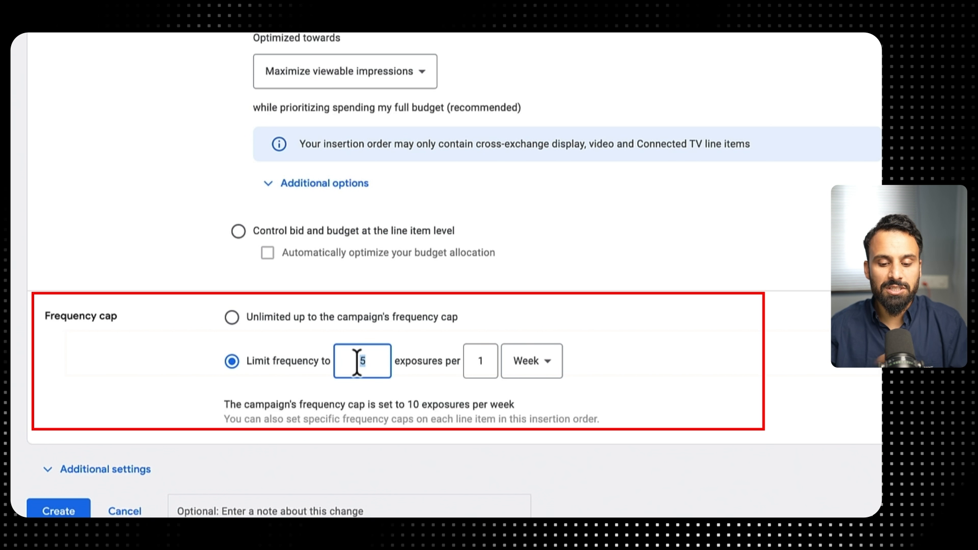
text(10)
click(769, 339)
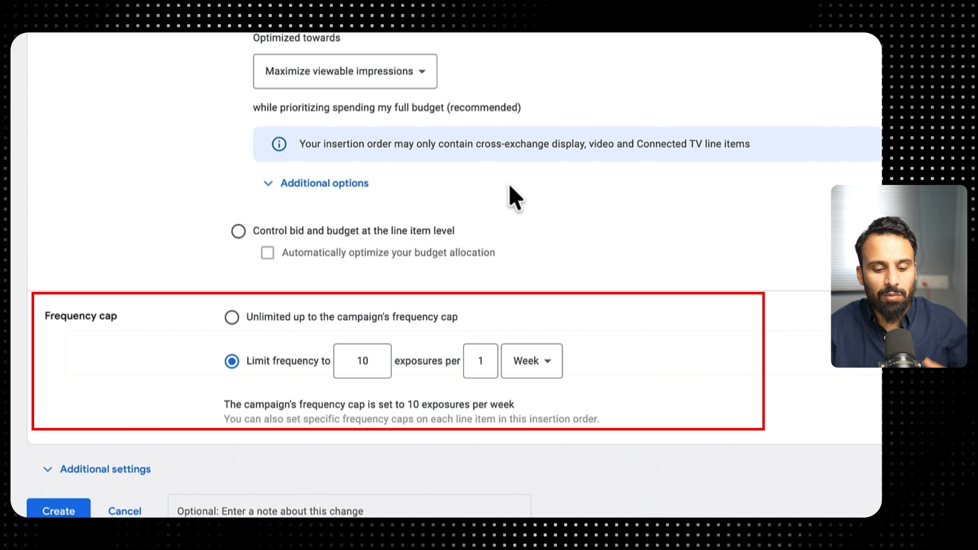
click(375, 362)
drag(376, 361, 344, 359)
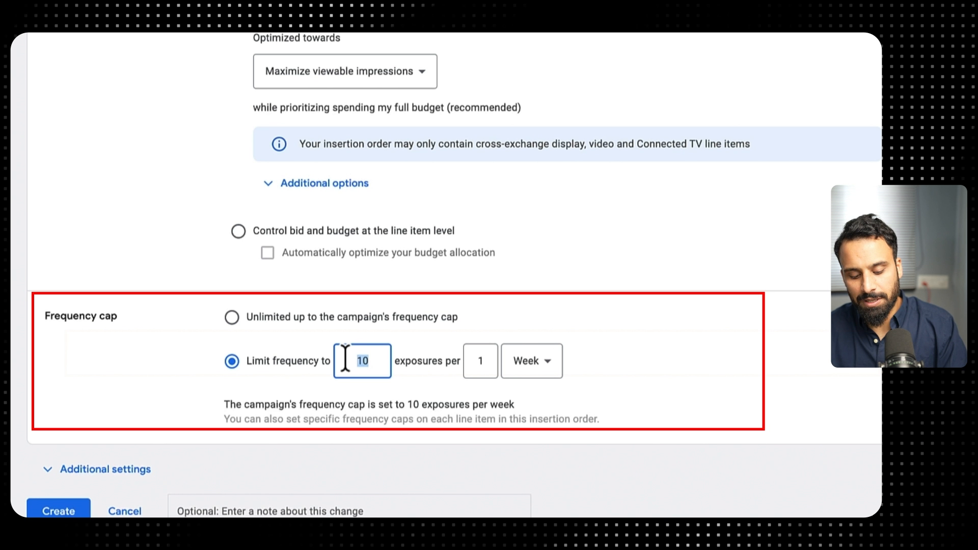
text(5)
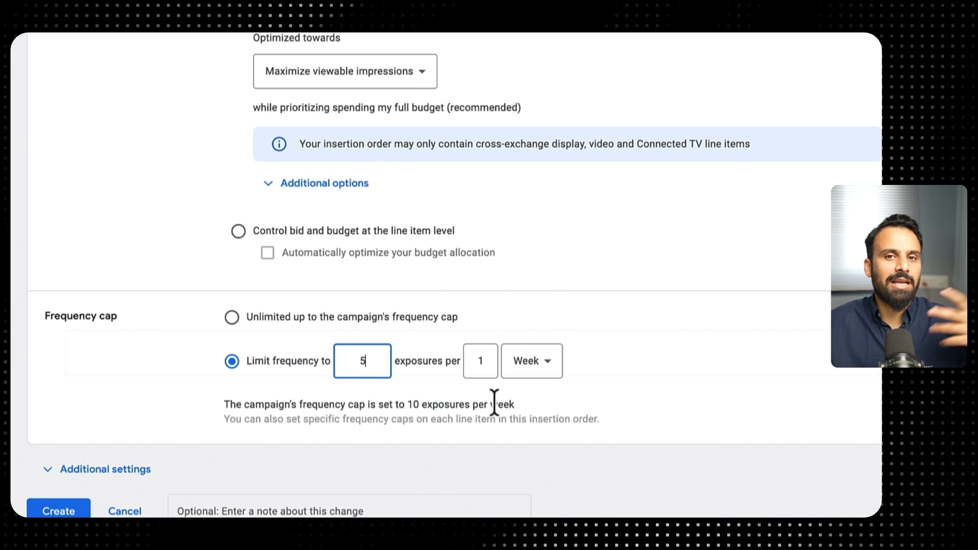
click(744, 360)
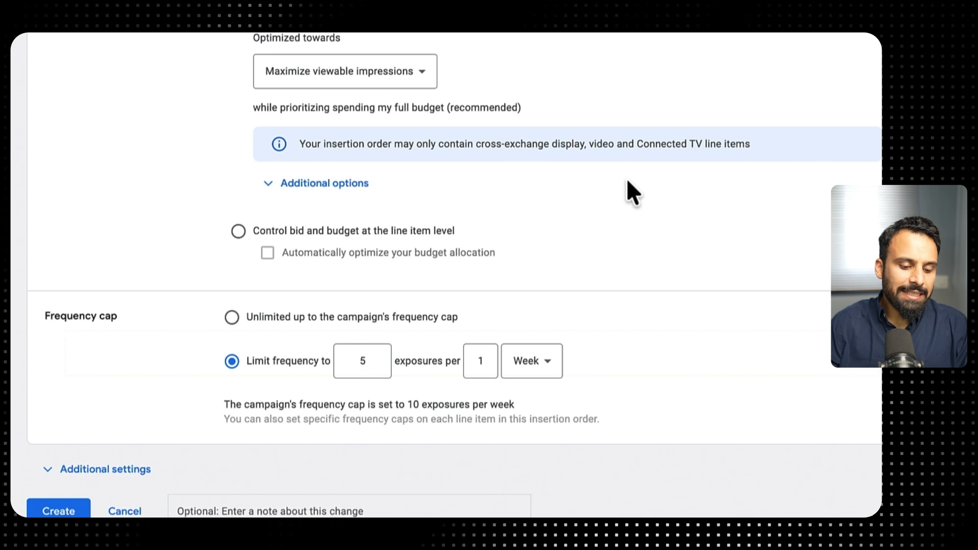
Expand the insertion order's additional settings and look over the partner costs and integration code fields
scroll(625, 176, down, 1)
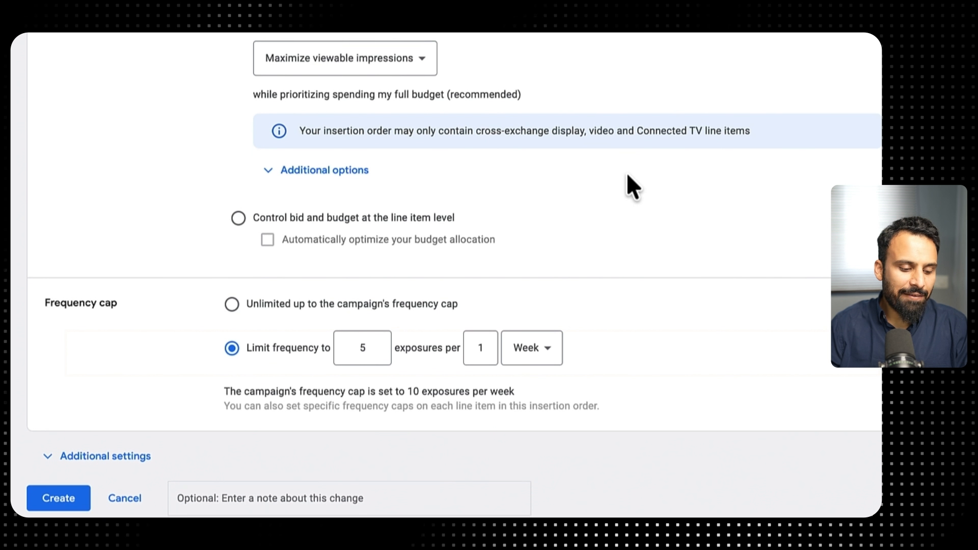
click(70, 468)
scroll(219, 391, down, 8)
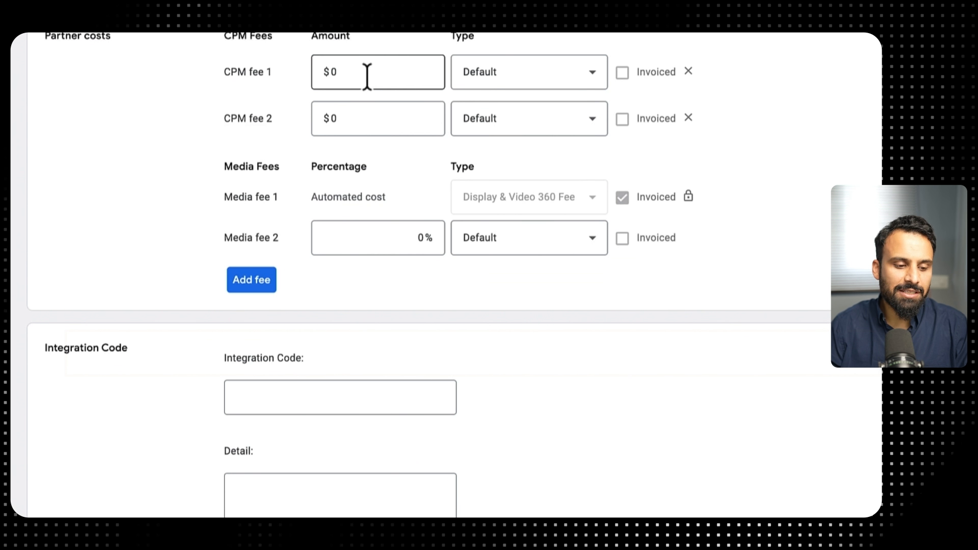
scroll(619, 203, down, 4)
scroll(624, 217, up, 6)
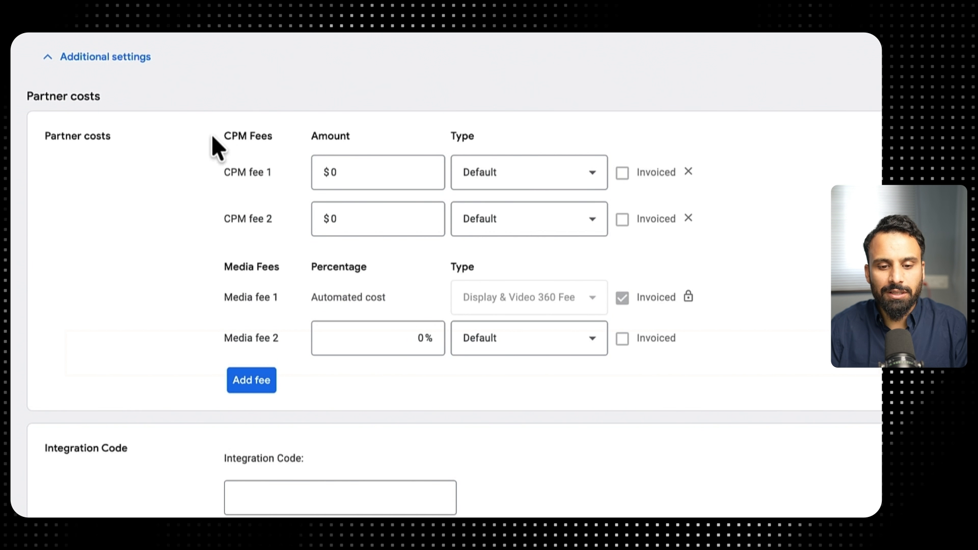
drag(225, 135, 523, 142)
click(519, 135)
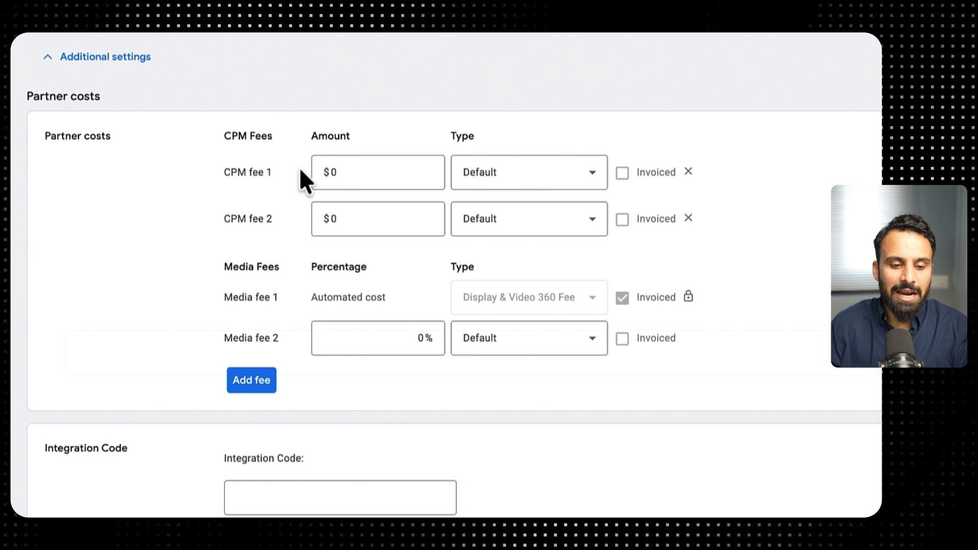
Set CPM fee 1 in the partner costs to $1 with the type Custom Fee 1
double_click(334, 173)
text(1)
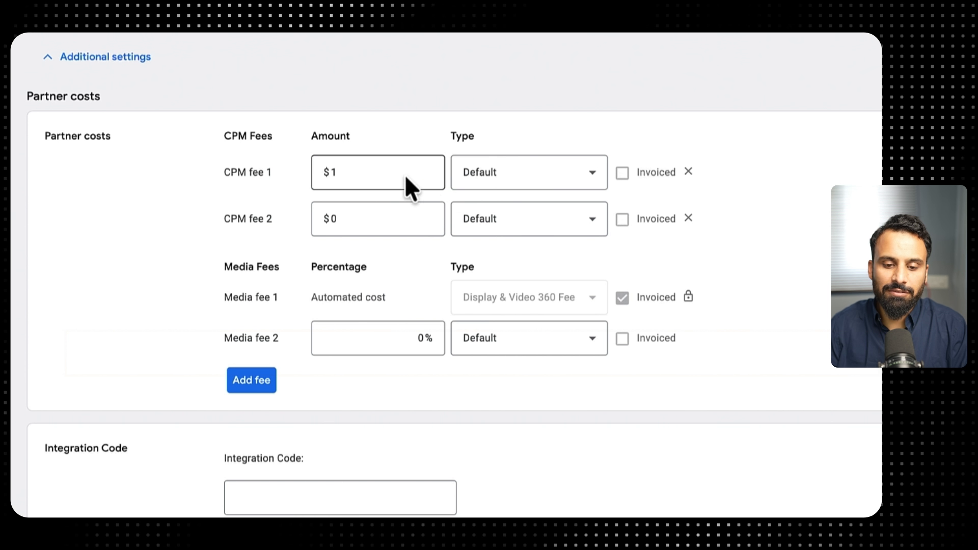
click(568, 188)
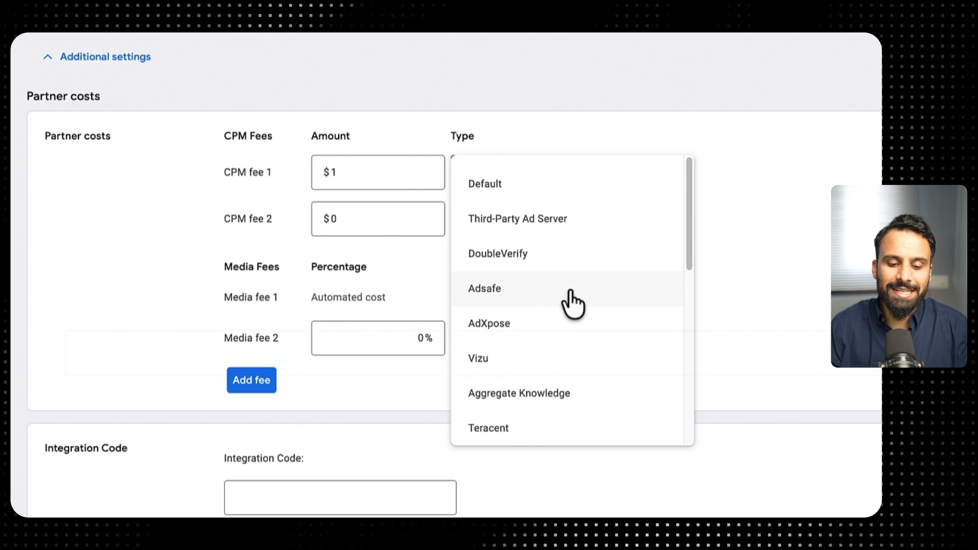
scroll(540, 325, down, 8)
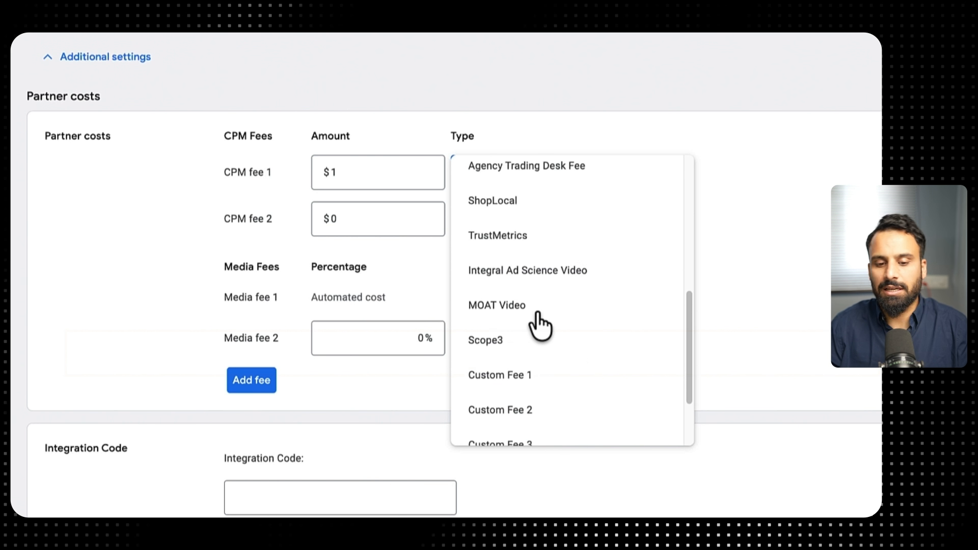
click(535, 278)
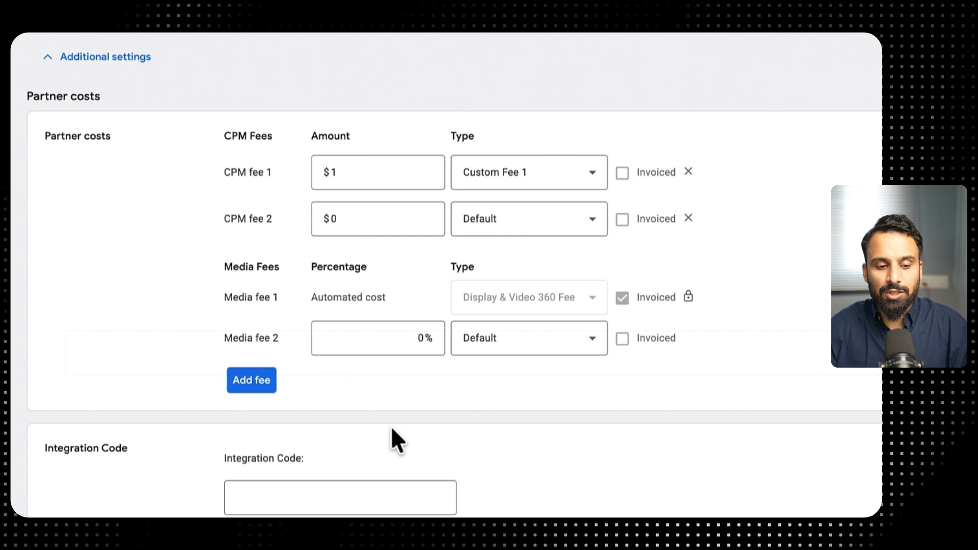
Set Media fee 2 to 8% and CPM fee 1 to $1 in the partner costs, and create the insertion order
double_click(327, 172)
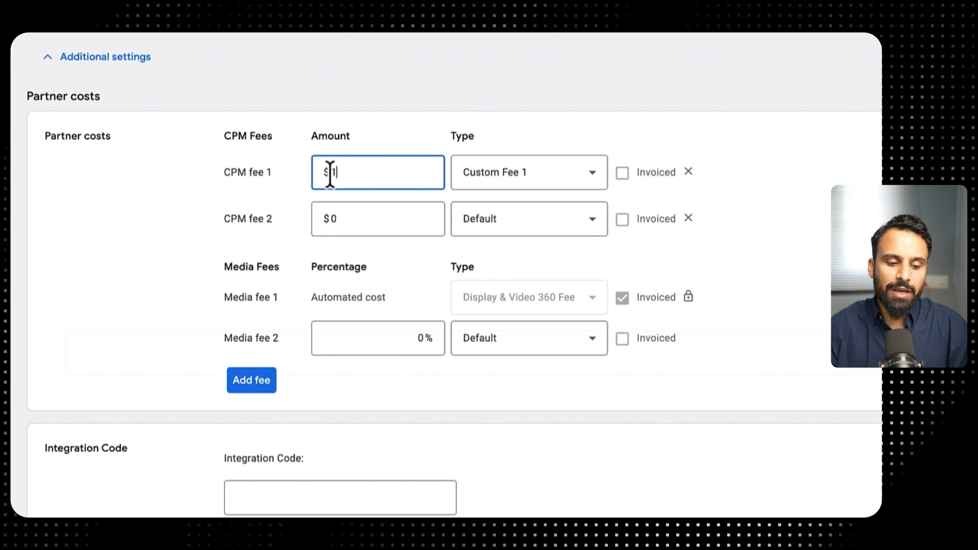
key(BackSpace)
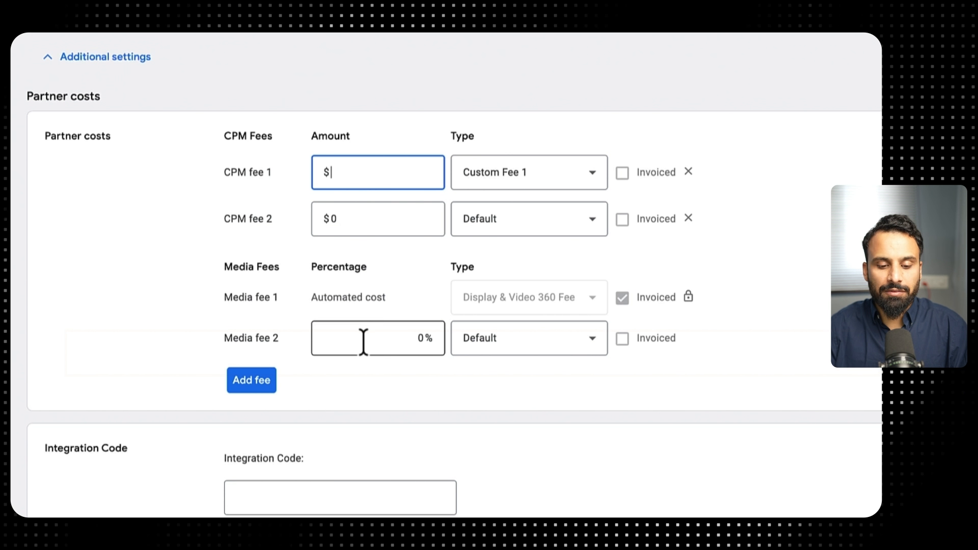
double_click(413, 345)
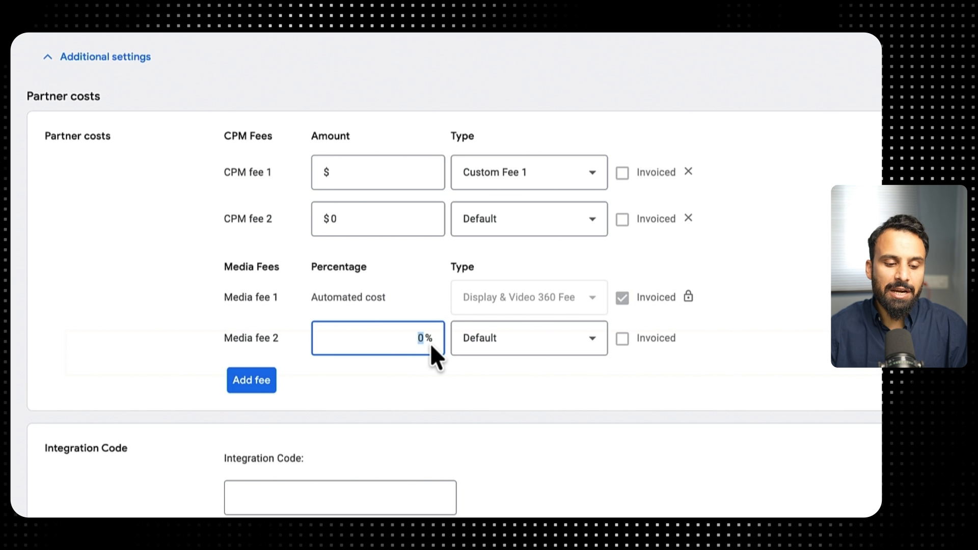
text(8)
click(111, 359)
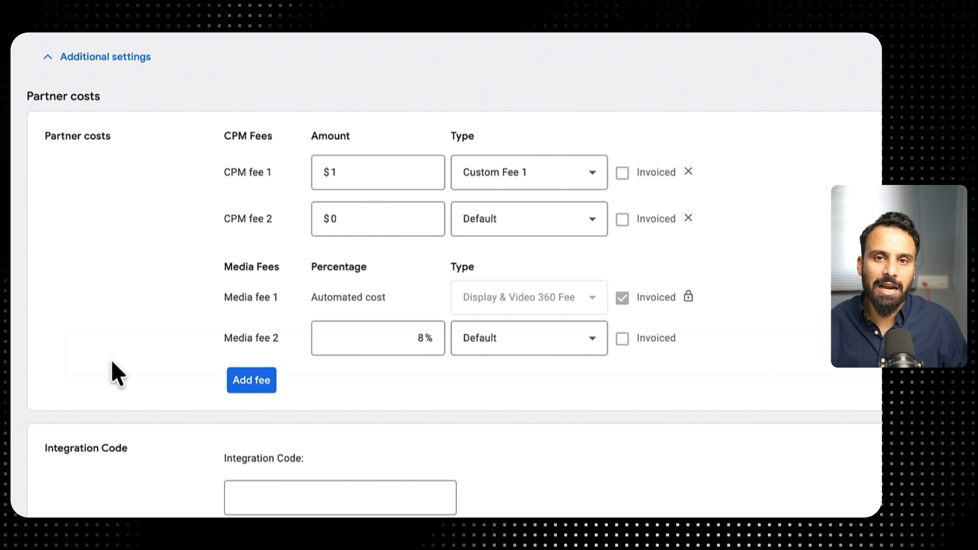
scroll(218, 341, down, 2)
scroll(262, 283, down, 2)
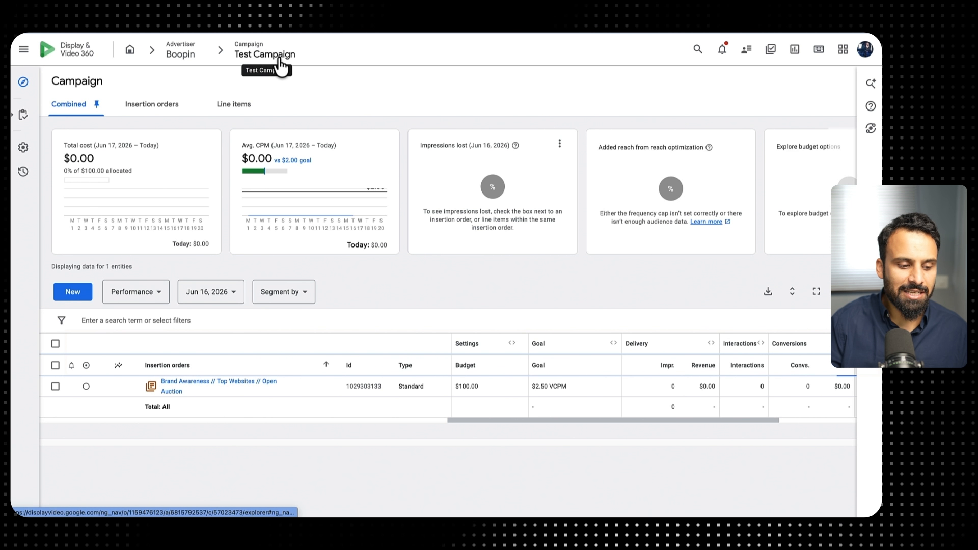
Open the Brand Awareness // Top Websites // Open Auction insertion order and start a new line item
click(196, 390)
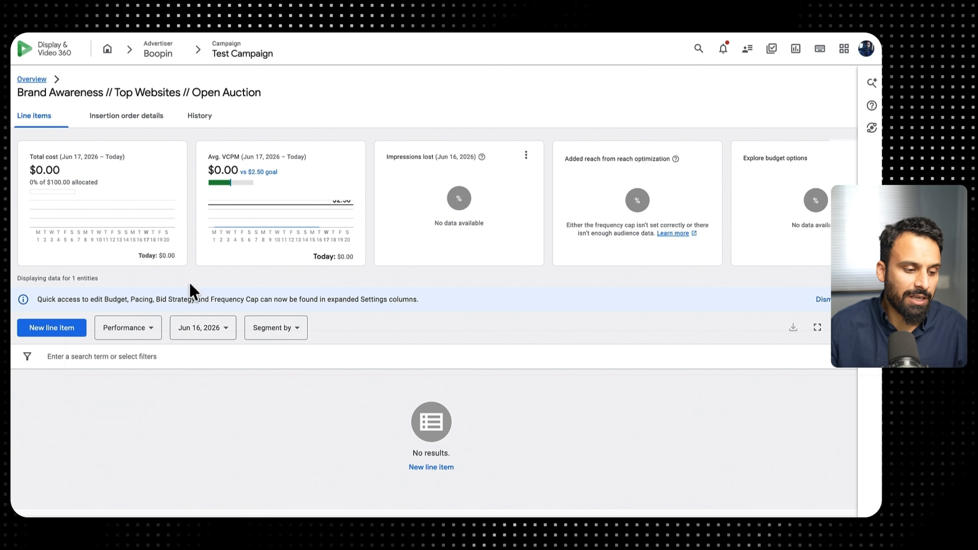
click(49, 328)
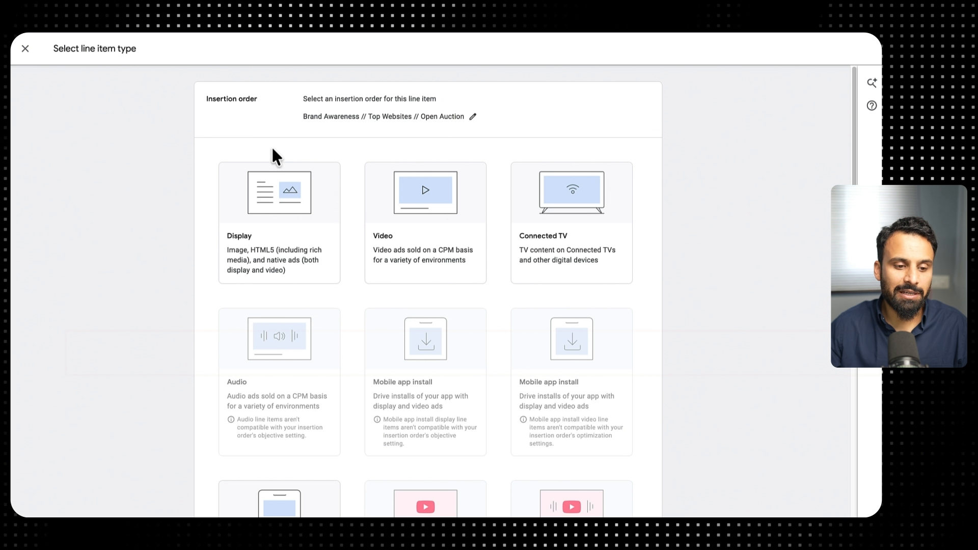
Look through the line item types offered for the insertion order, from Display and Video to Demand Gen
scroll(273, 149, down, 2)
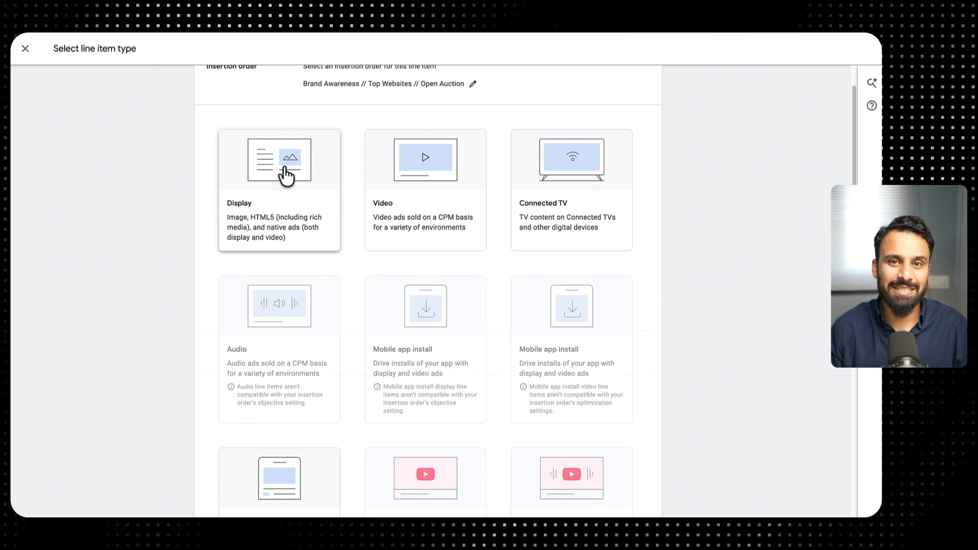
scroll(286, 176, up, 1)
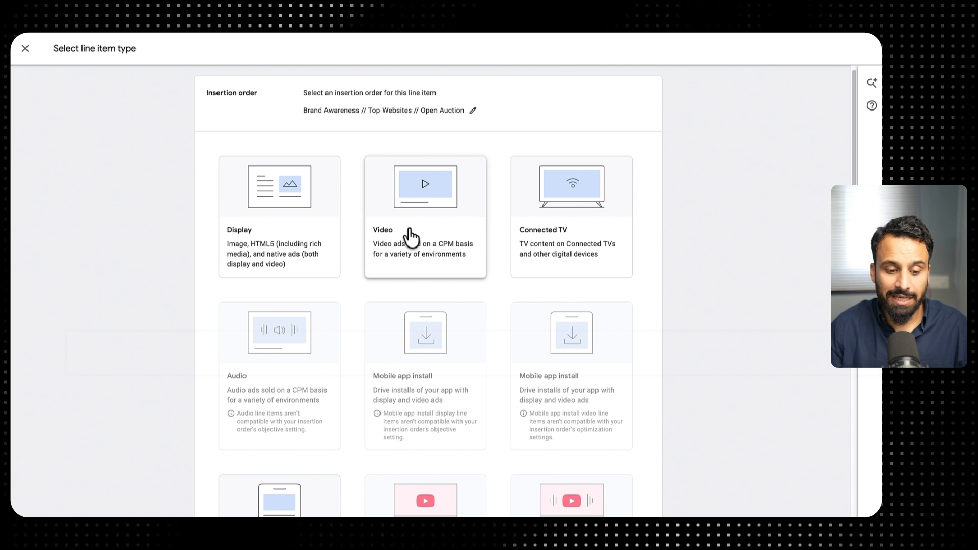
scroll(452, 295, down, 1)
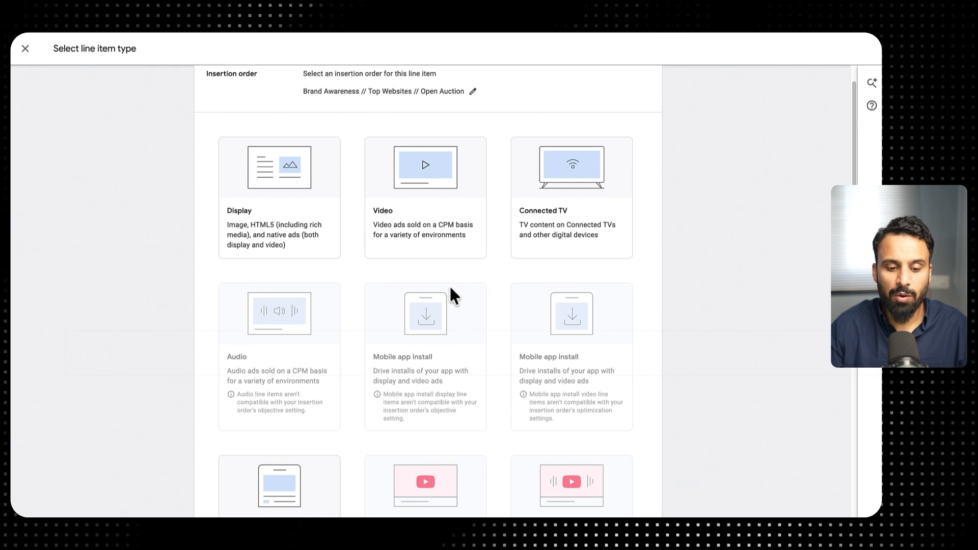
scroll(356, 359, down, 2)
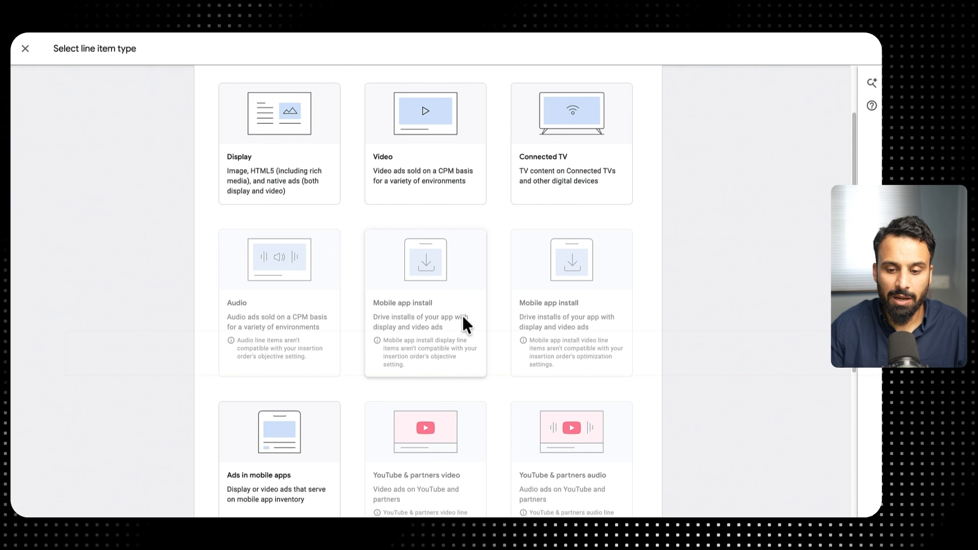
scroll(562, 326, down, 2)
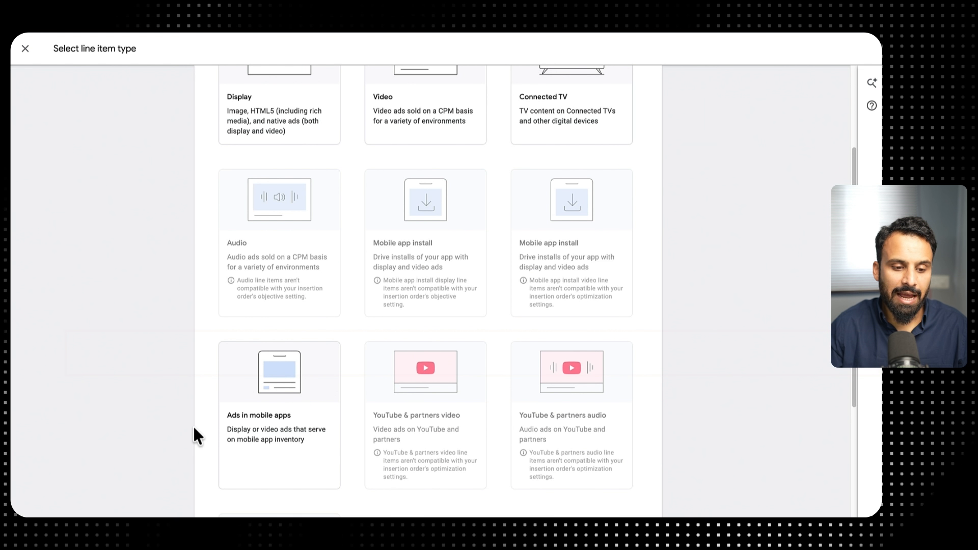
scroll(194, 430, down, 5)
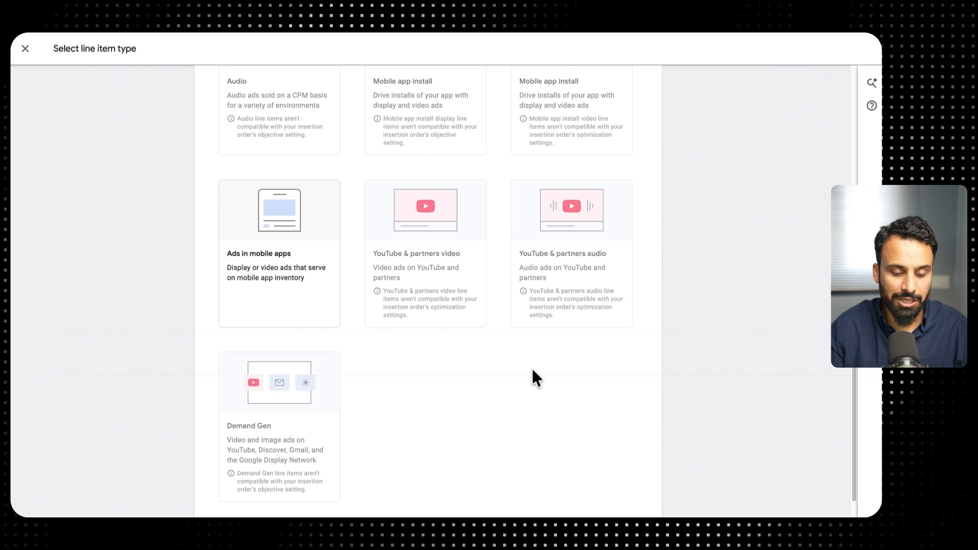
scroll(532, 370, down, 1)
scroll(582, 362, up, 4)
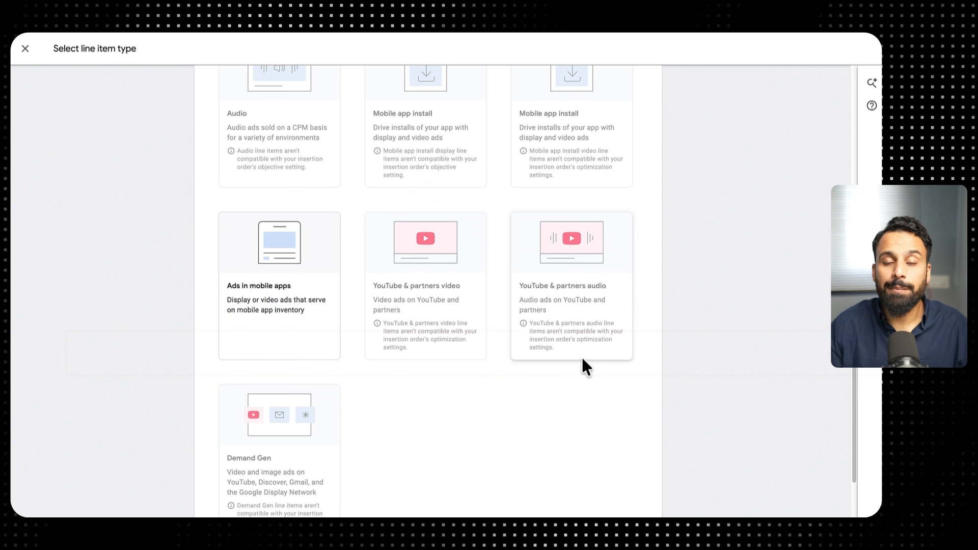
scroll(582, 356, up, 1)
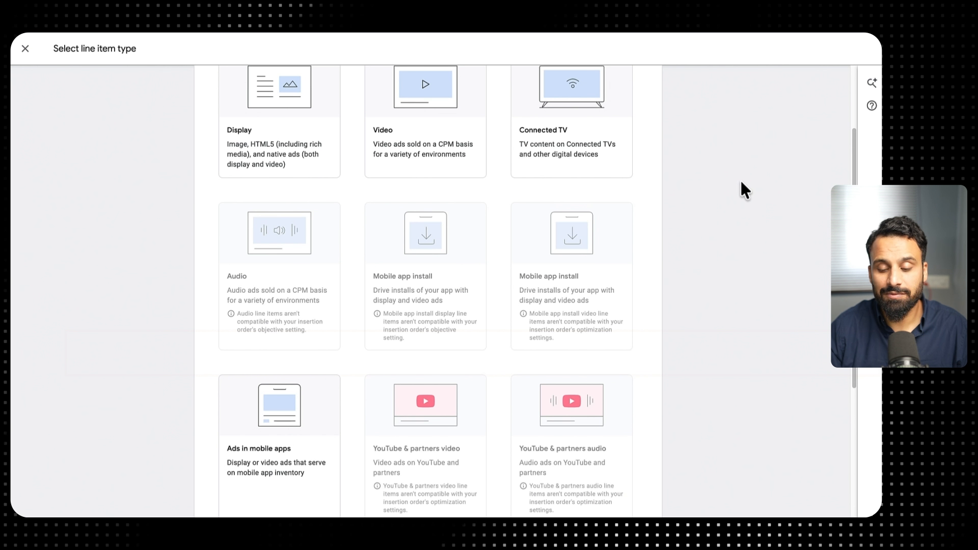
scroll(721, 245, down, 1)
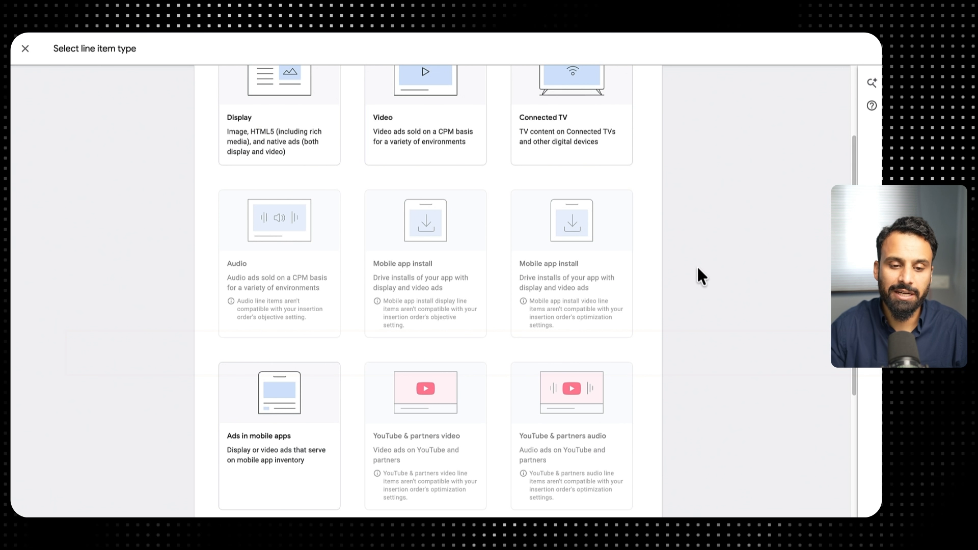
scroll(692, 264, down, 3)
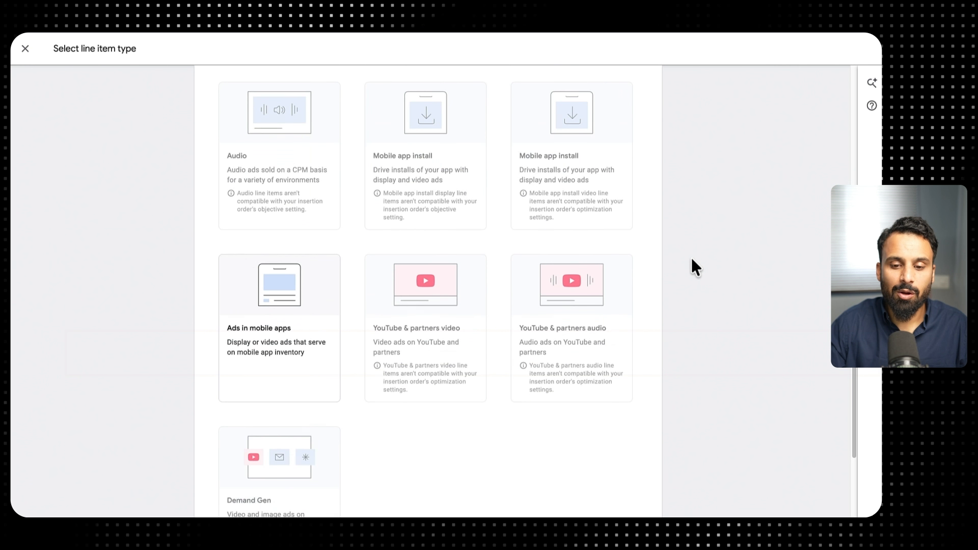
Choose the Display line item type and collapse the targeting template section of the new line item
scroll(691, 256, up, 4)
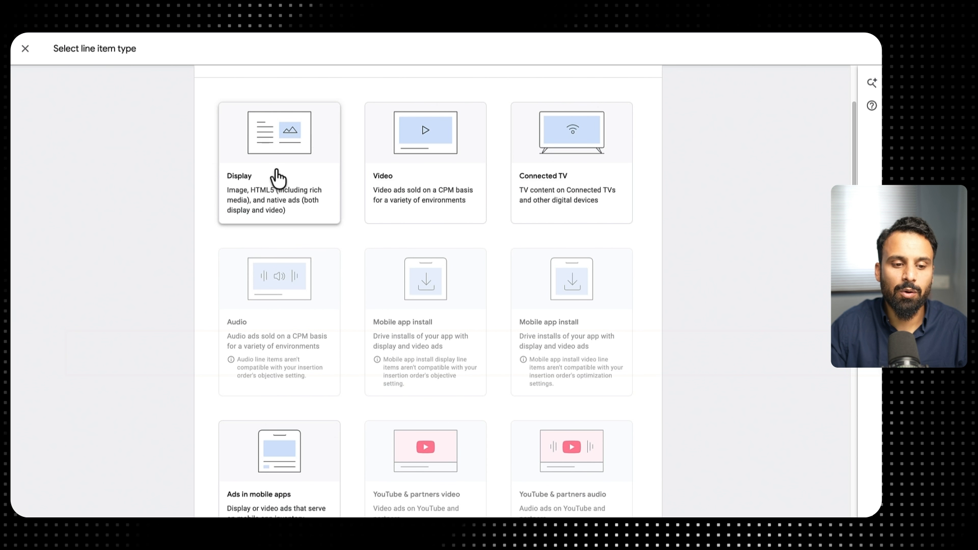
click(295, 164)
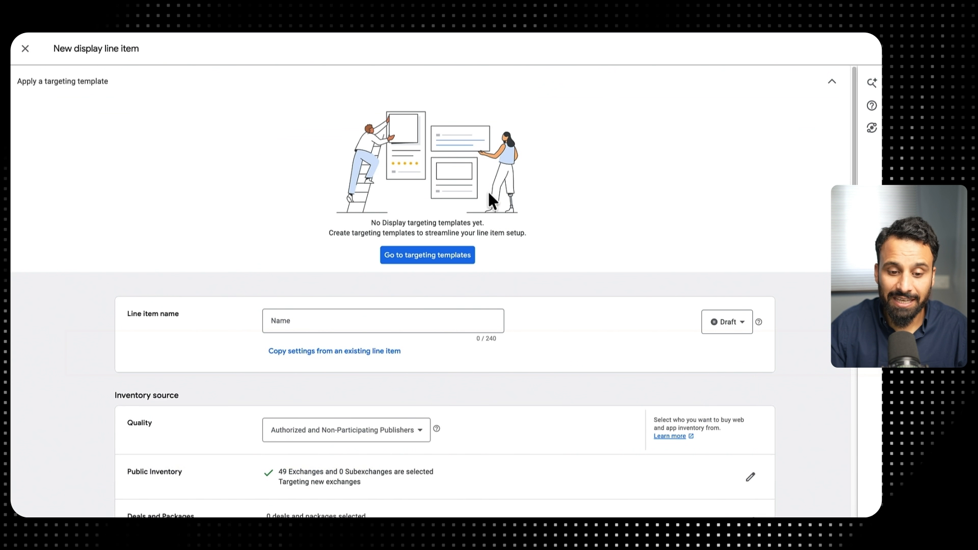
click(831, 82)
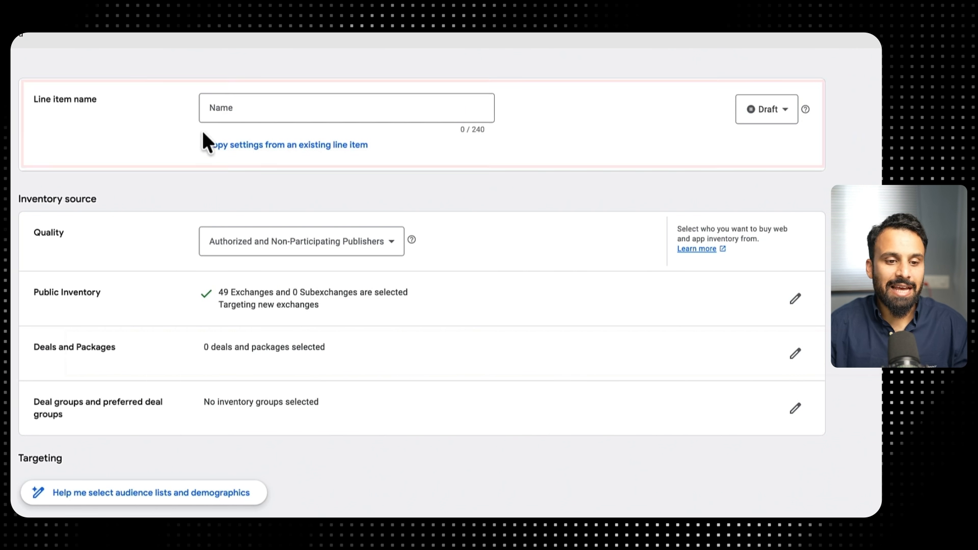
Name the line item "Display // Static banners // top websites"
click(288, 108)
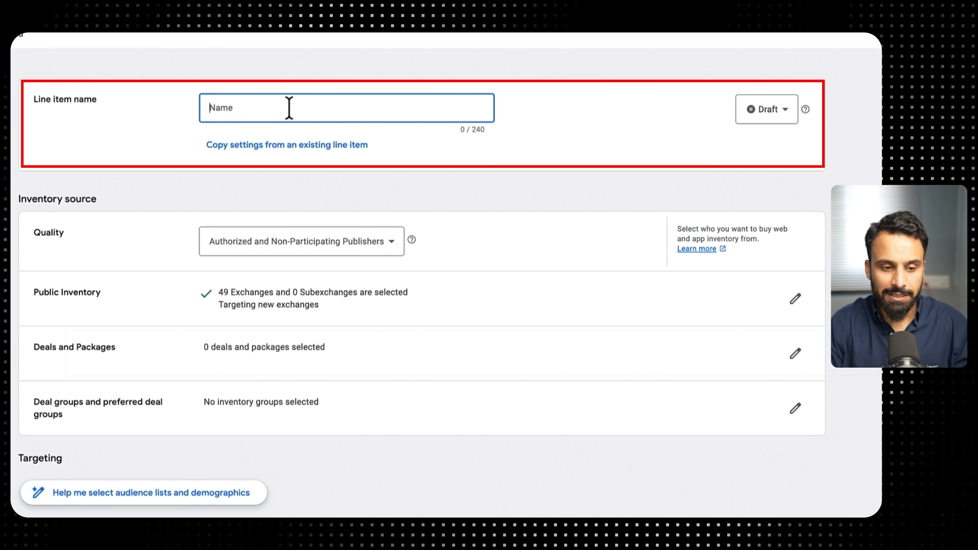
text(Display // Static banners // )
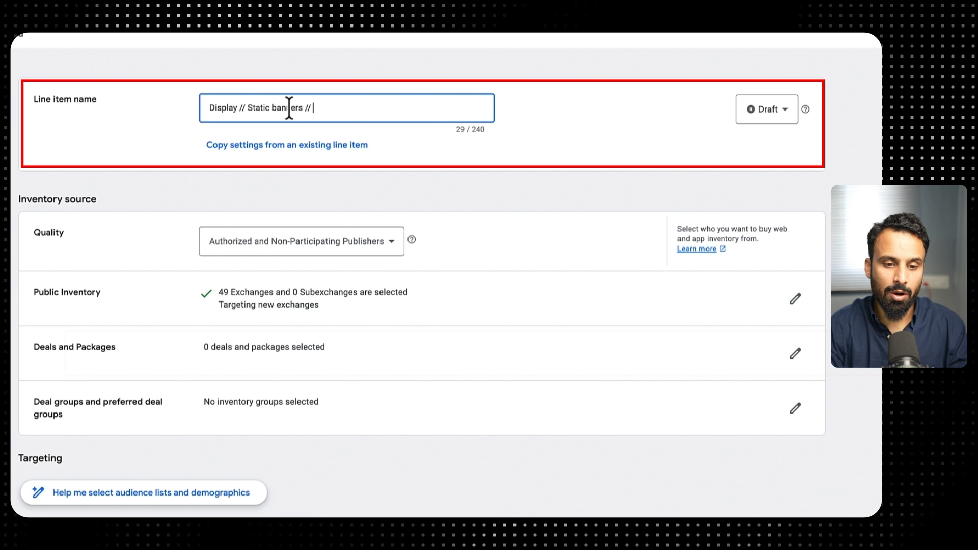
text(top webs)
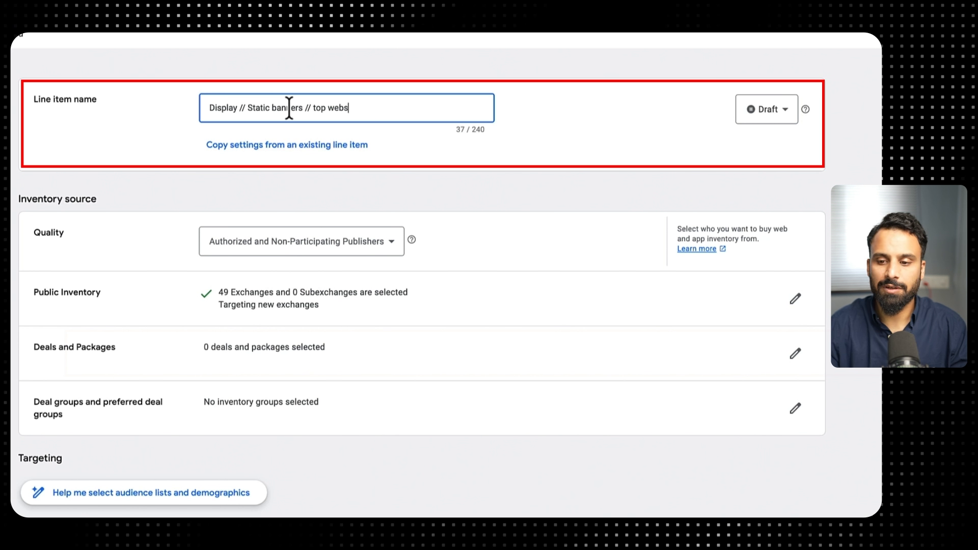
text(ites)
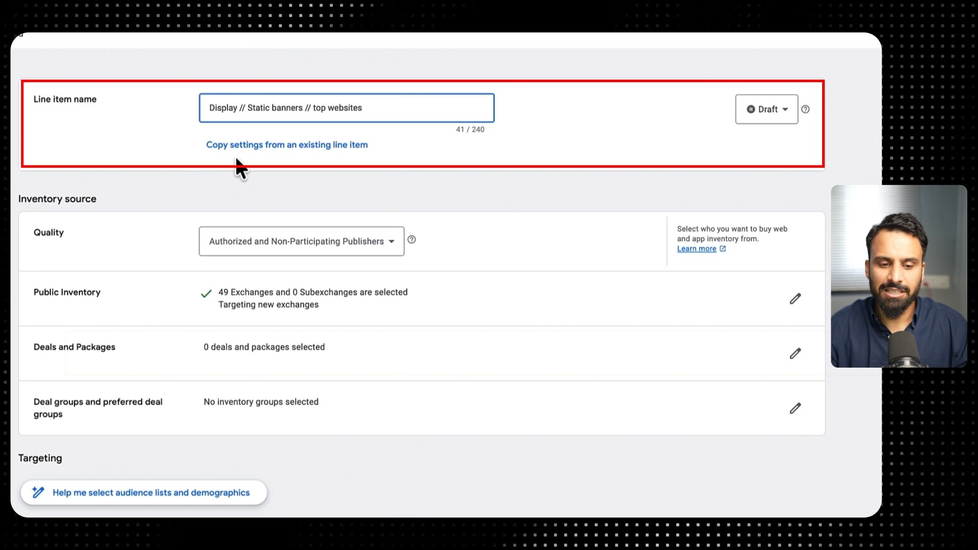
Set the inventory source quality to Authorized Direct Sellers And Resellers
scroll(266, 181, down, 1)
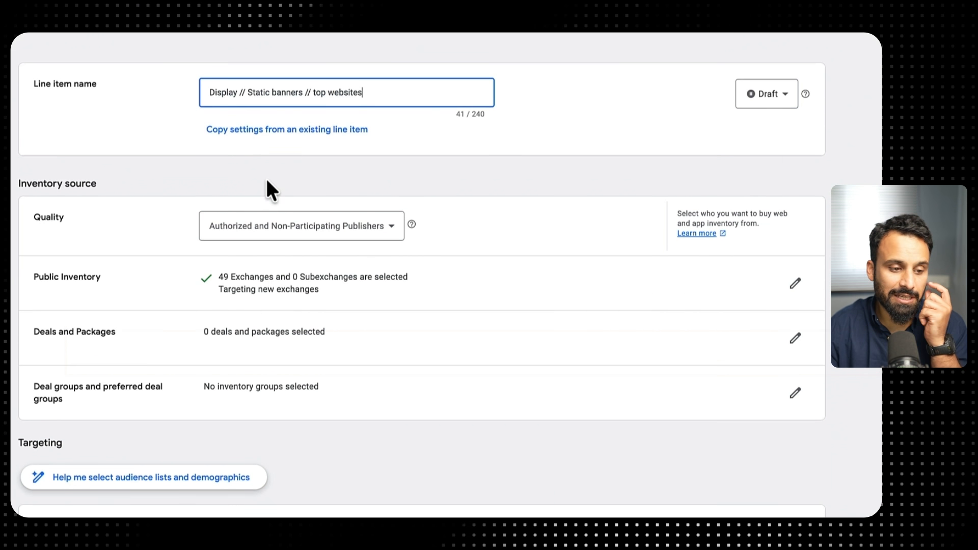
scroll(266, 188, down, 1)
click(330, 204)
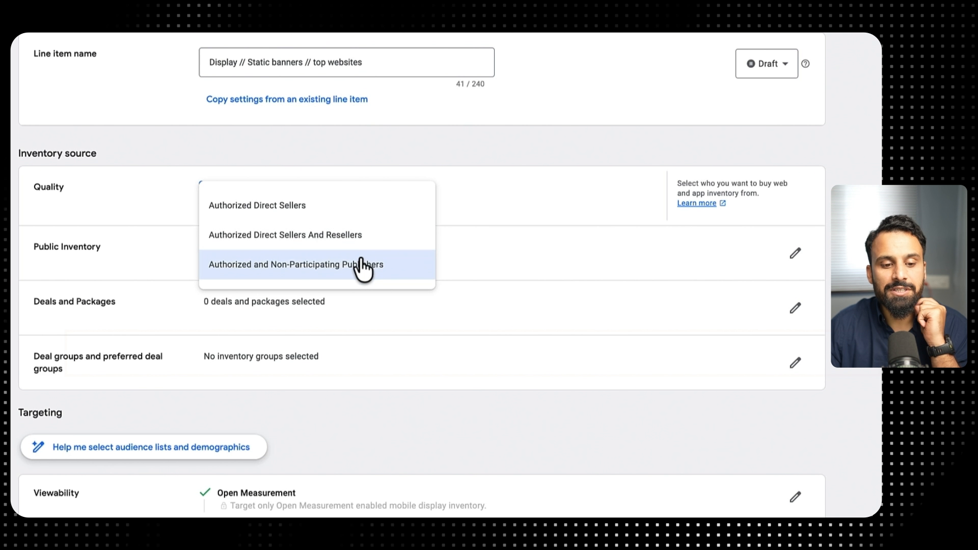
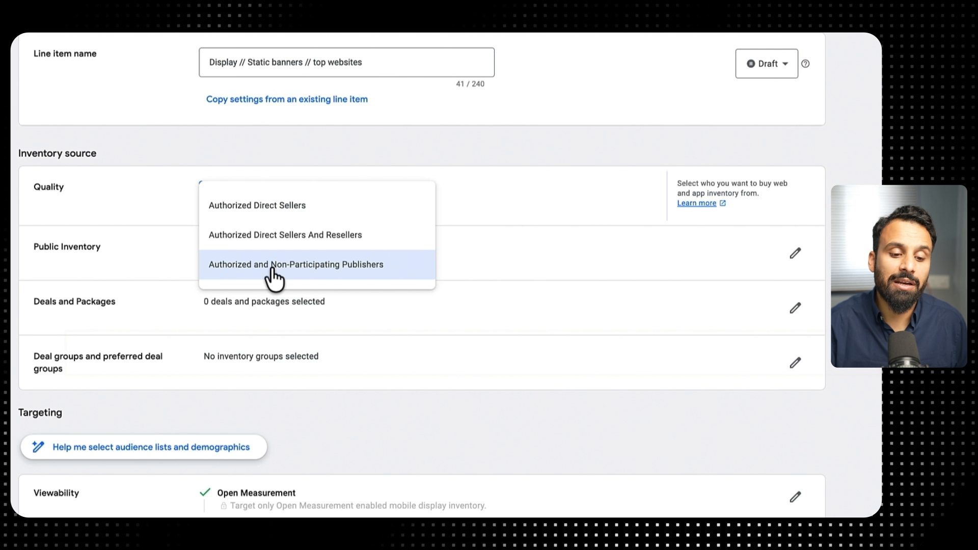
click(287, 237)
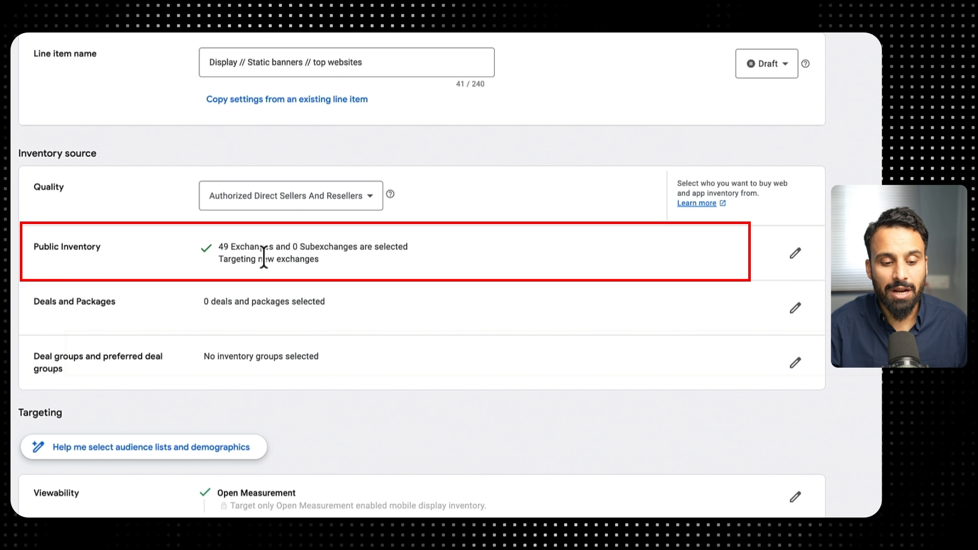
Open the public inventory settings, look through the exchanges selected for targeting and close the list
click(795, 255)
scroll(390, 342, down, 1)
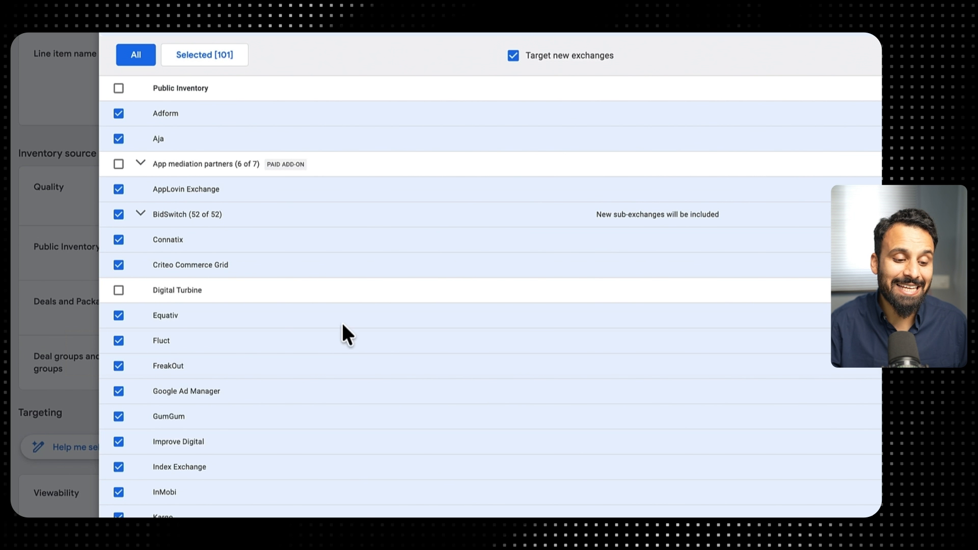
scroll(301, 389, down, 9)
scroll(301, 381, down, 6)
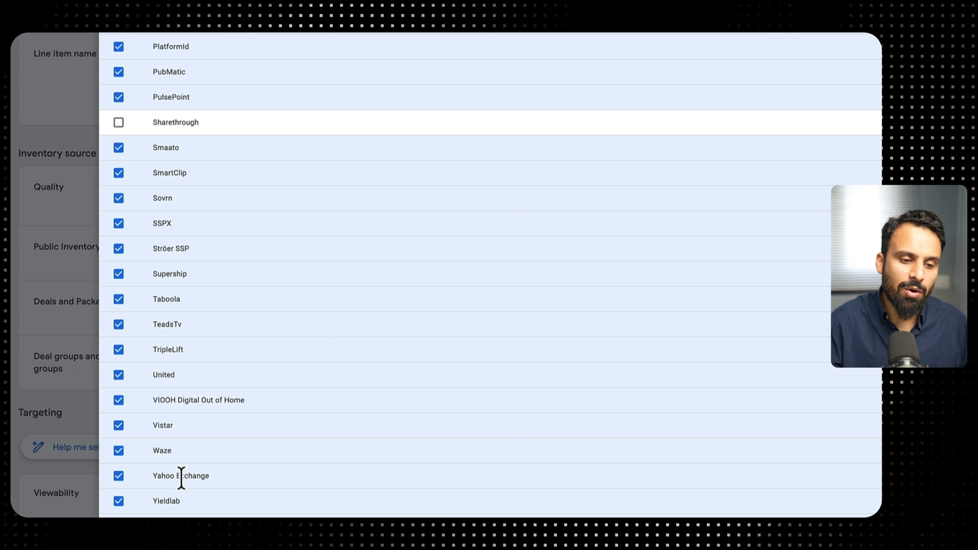
scroll(158, 220, up, 2)
scroll(158, 220, up, 2)
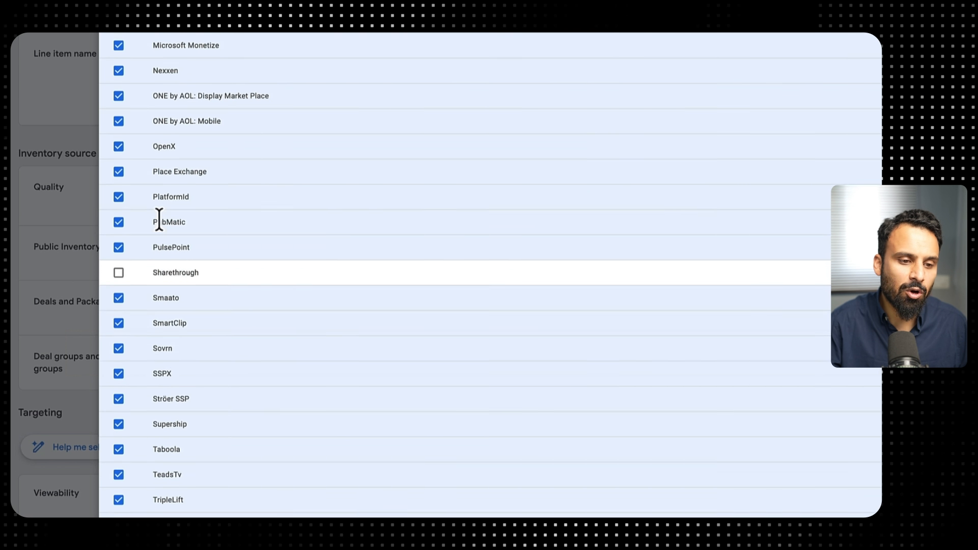
scroll(185, 186, up, 1)
scroll(187, 172, up, 6)
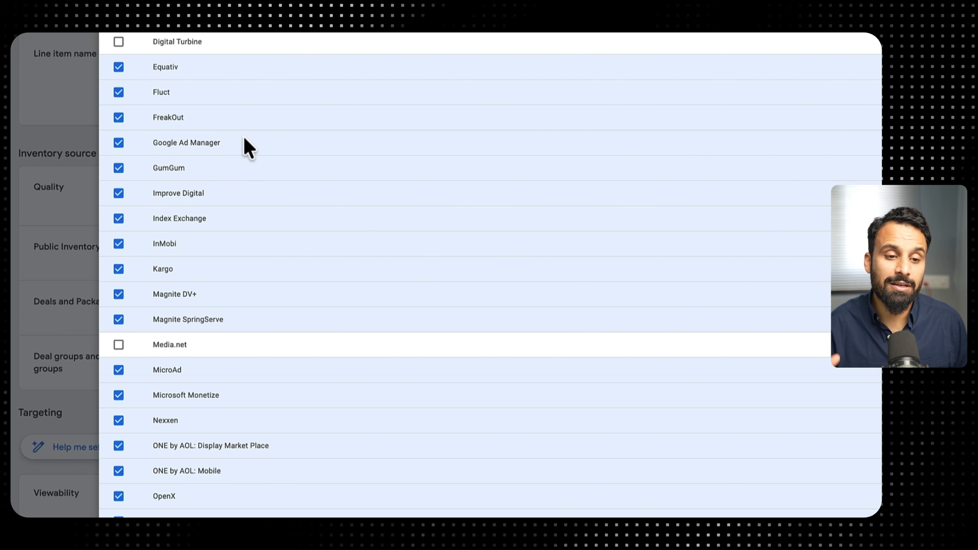
click(136, 32)
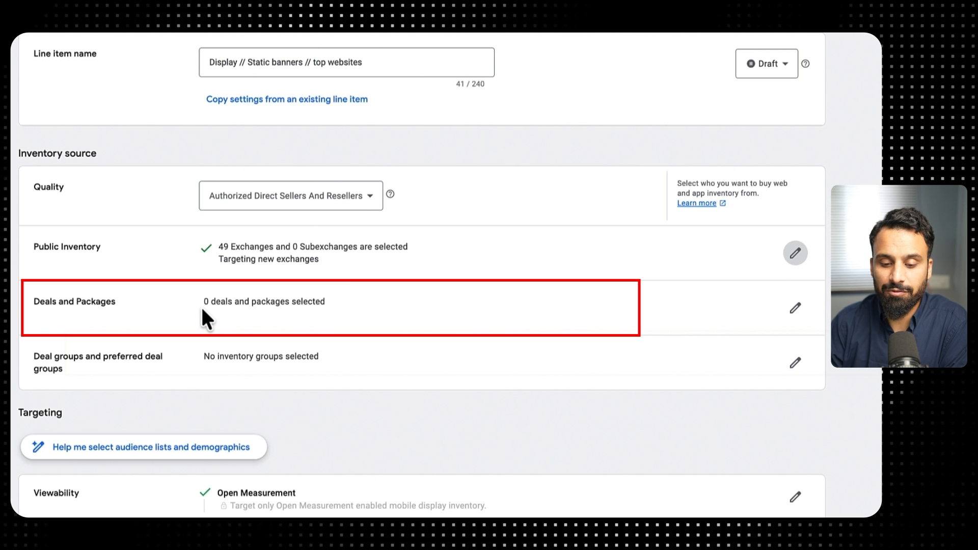
Browse the deals and packages, select the 0.10%+ CTR Content - GumGum Marketplace deal, clear it again and leave the list
click(793, 309)
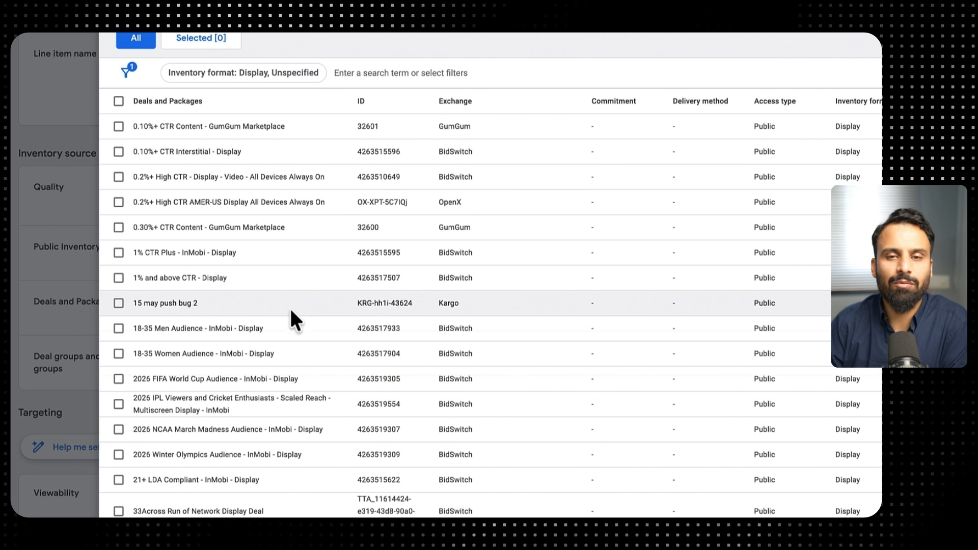
scroll(291, 306, down, 3)
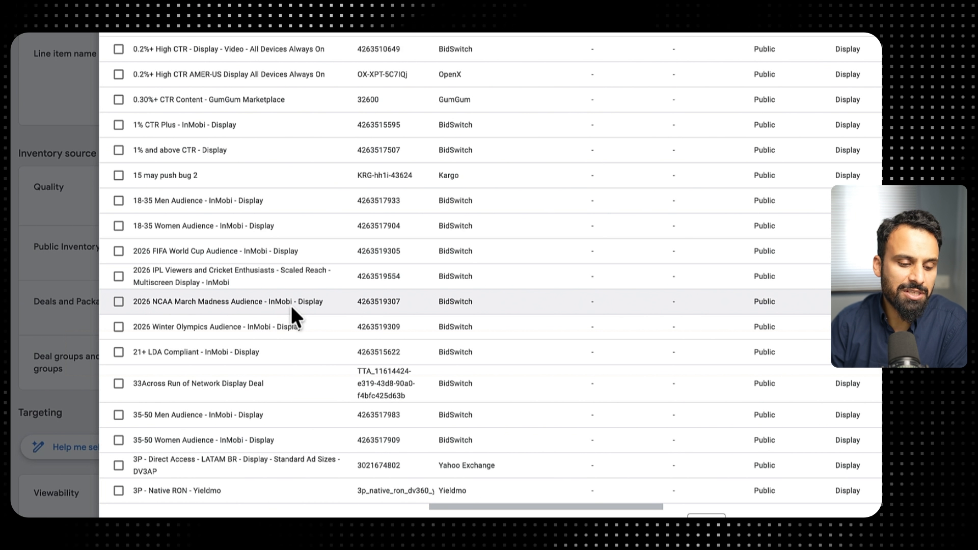
scroll(259, 329, up, 3)
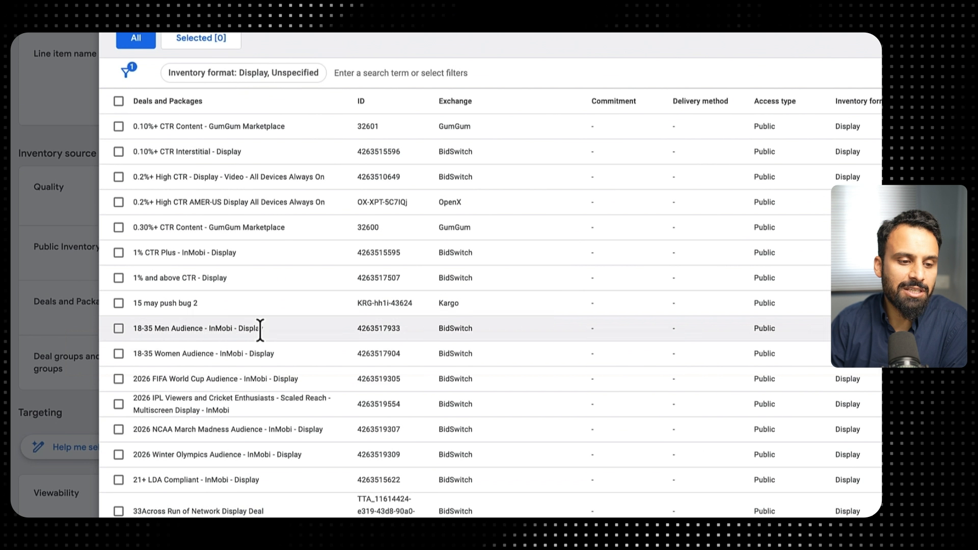
click(118, 126)
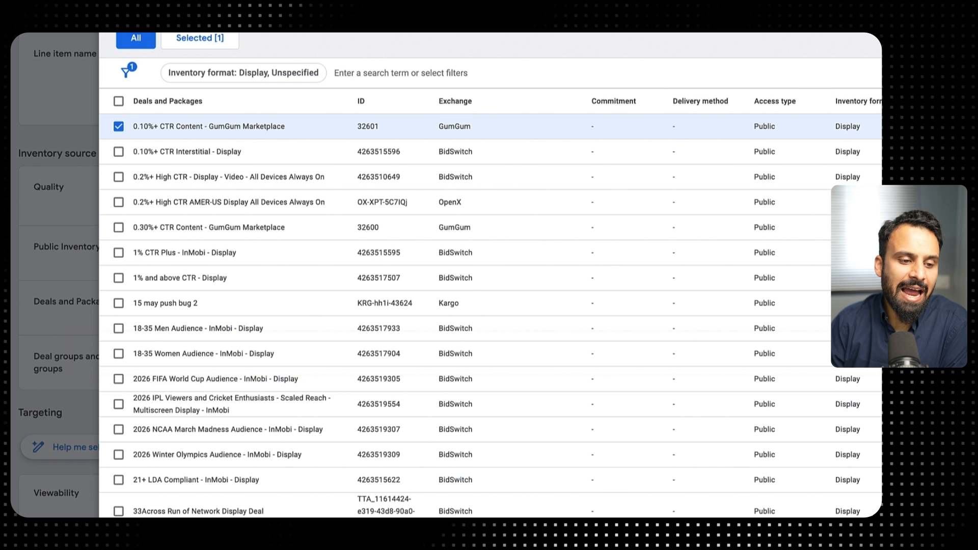
click(119, 127)
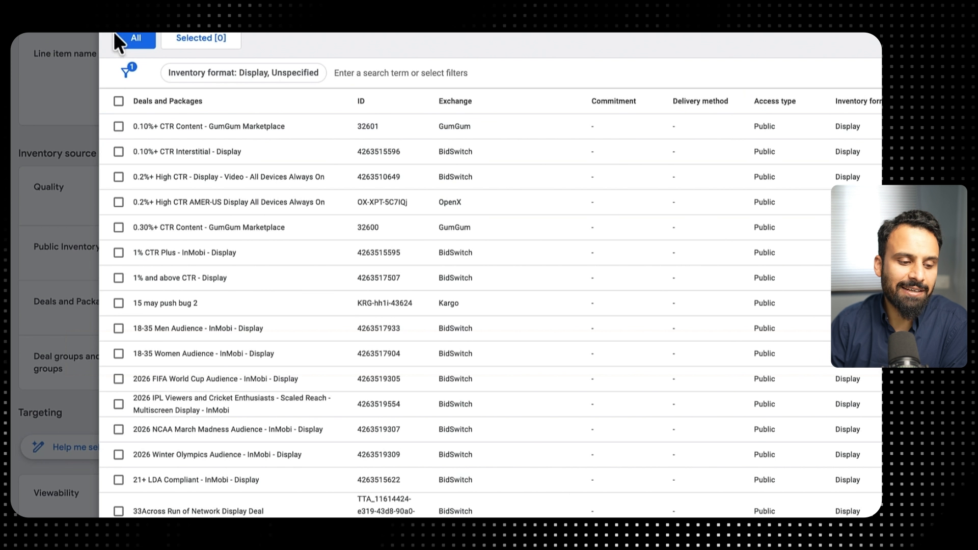
key(Escape)
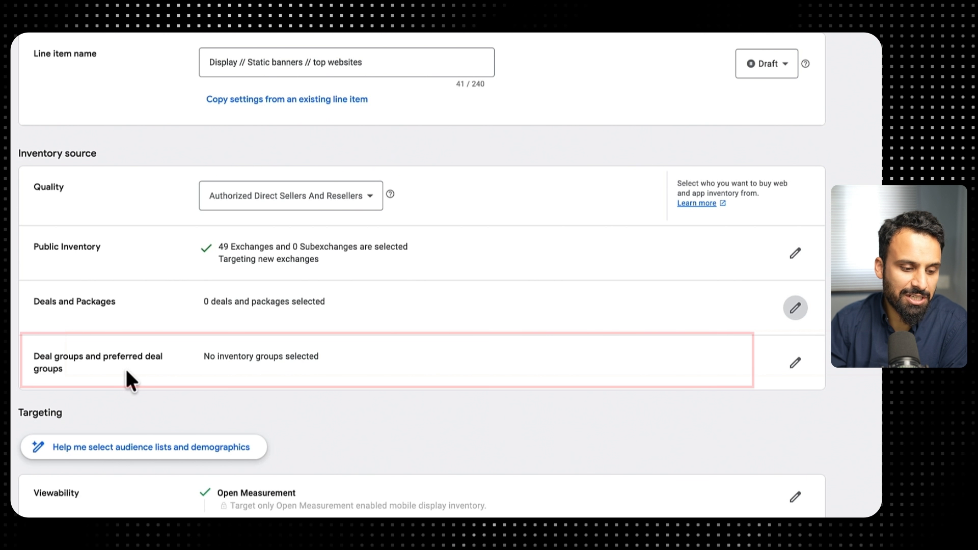
Review the line item's deal group, viewability and optimized targeting settings, and look through the targeting types that can be added
scroll(127, 365, down, 1)
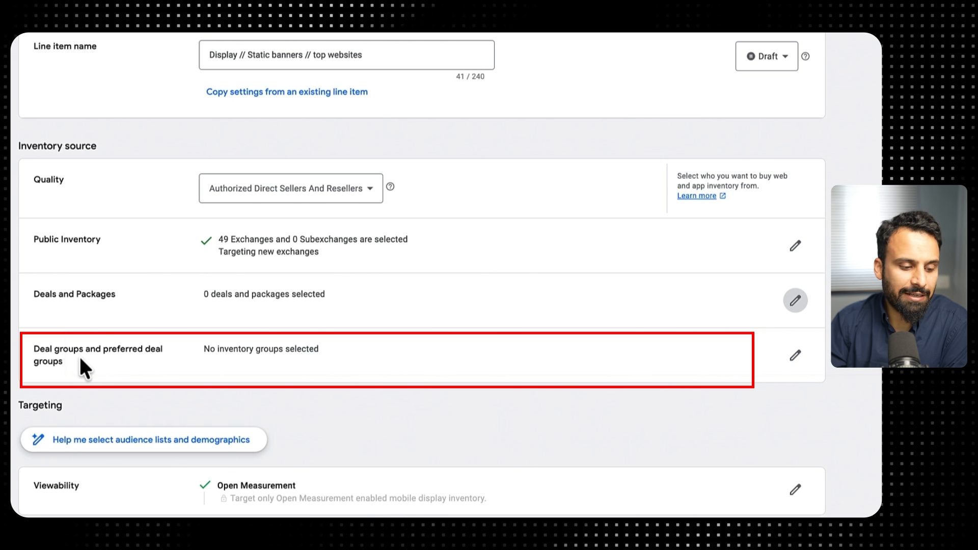
scroll(121, 357, down, 3)
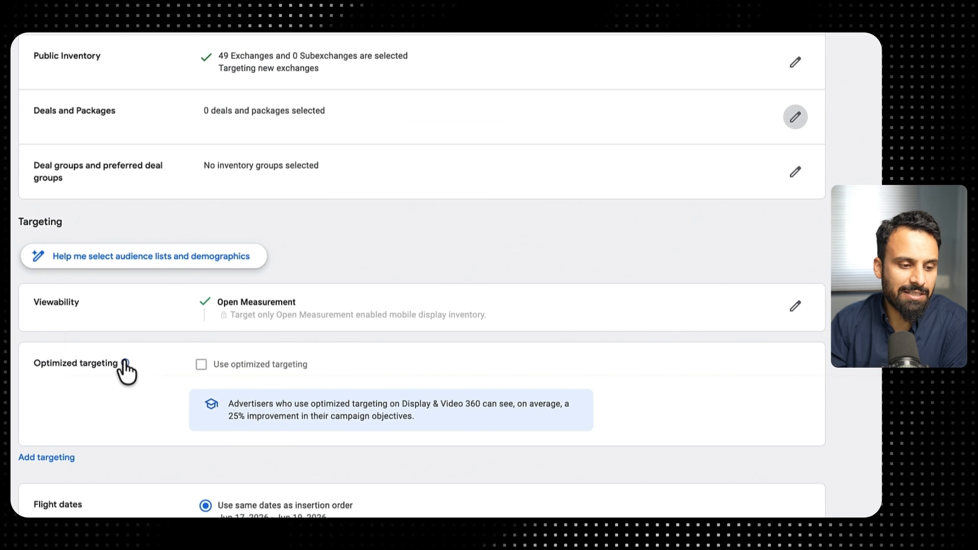
scroll(127, 351, down, 1)
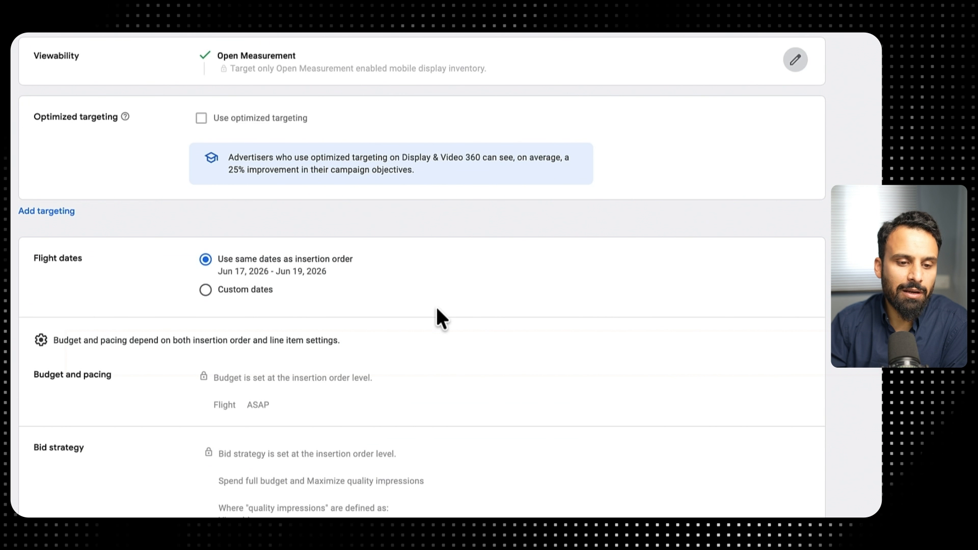
scroll(459, 200, up, 2)
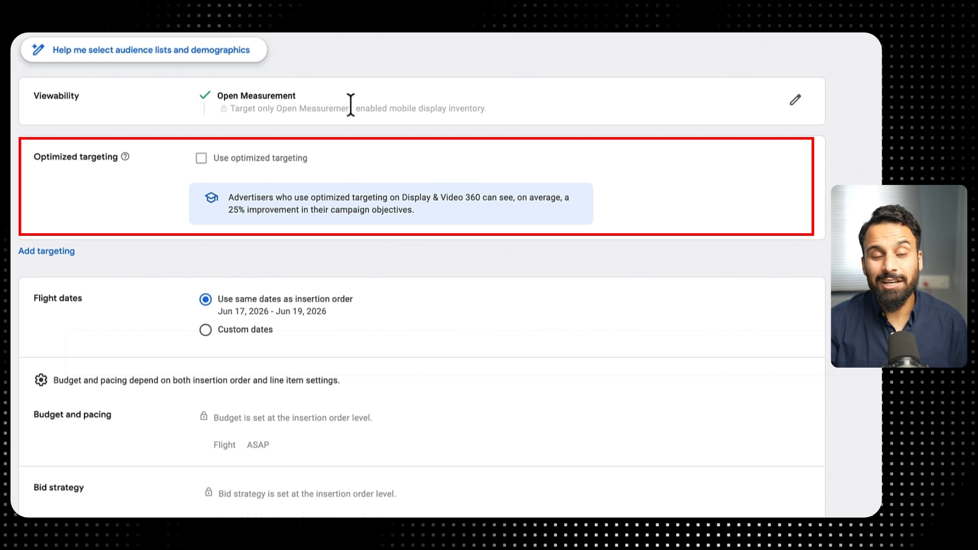
click(42, 251)
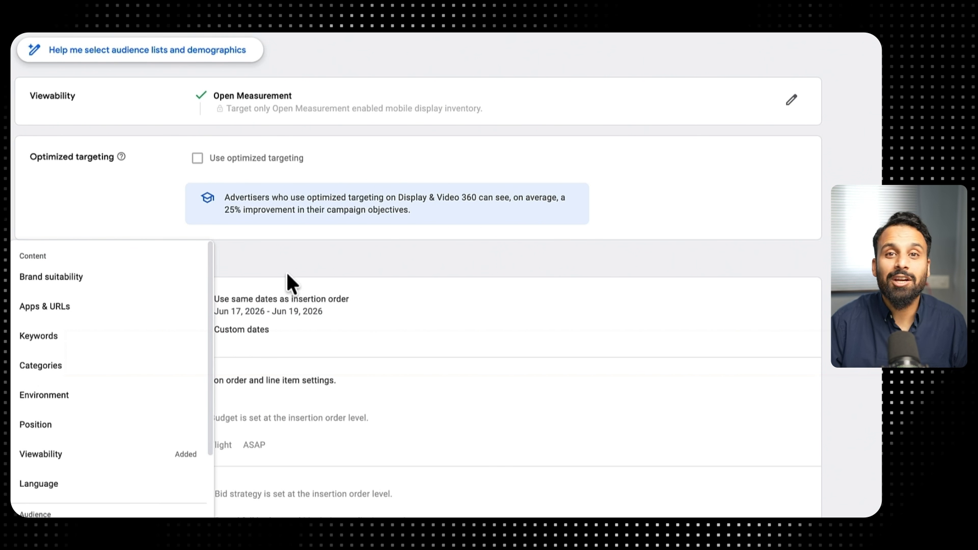
scroll(288, 275, down, 1)
scroll(288, 271, down, 2)
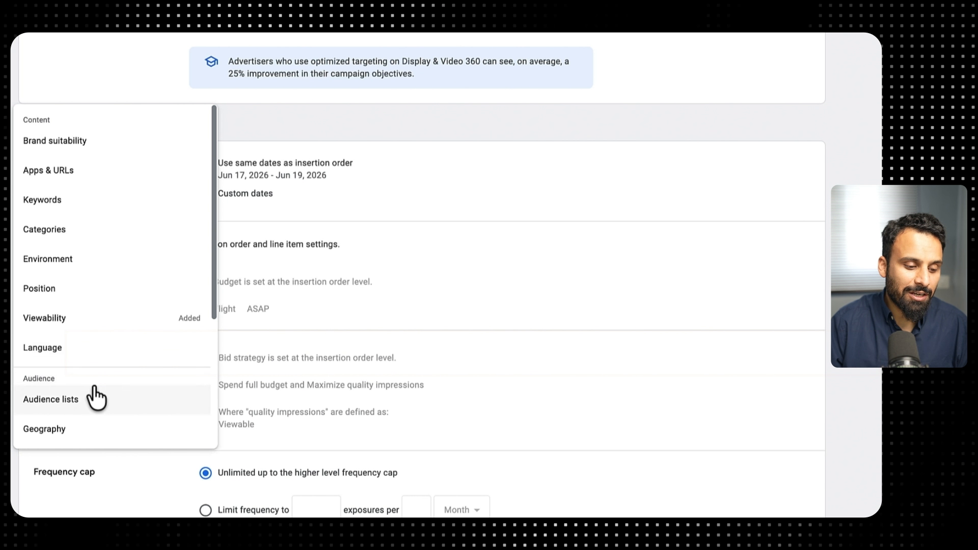
scroll(77, 431, down, 3)
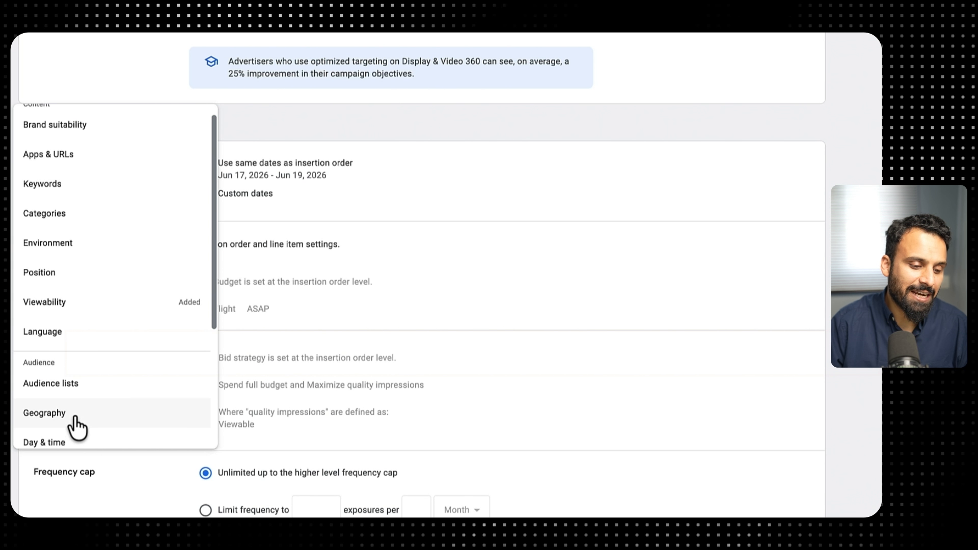
scroll(77, 387, down, 3)
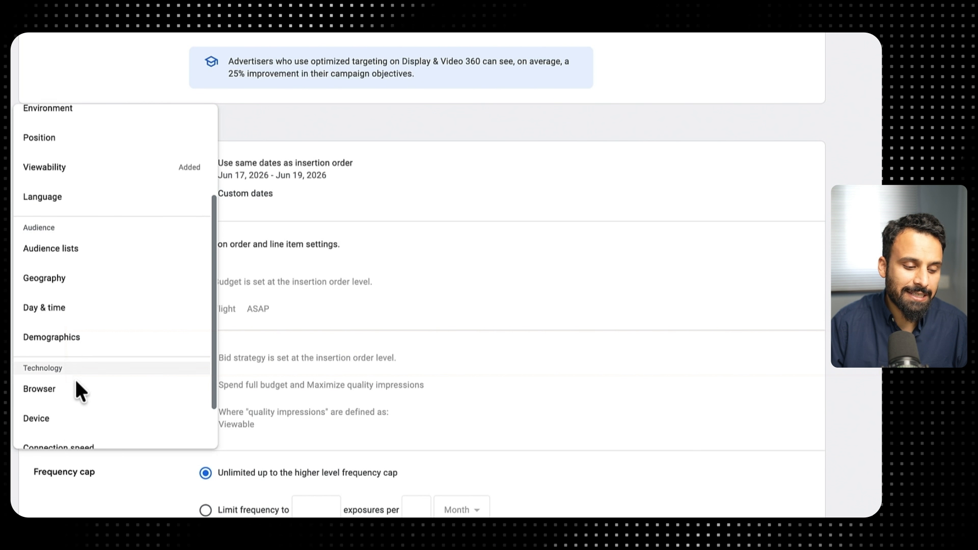
scroll(68, 415, down, 1)
scroll(99, 282, up, 1)
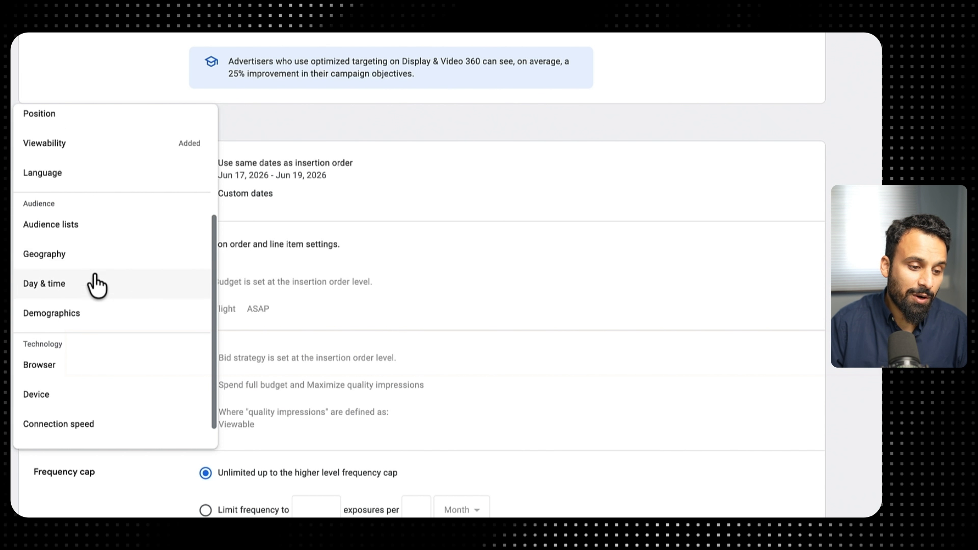
scroll(88, 268, up, 2)
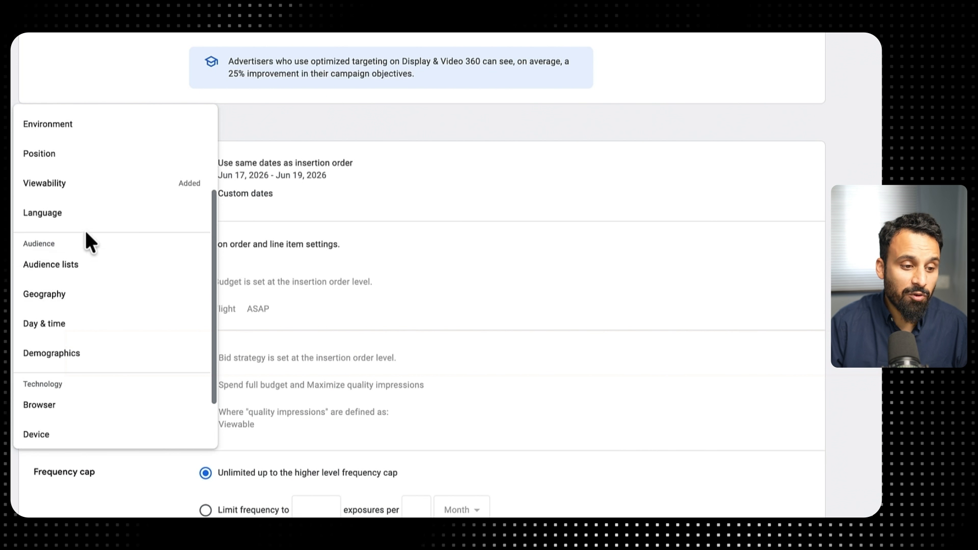
scroll(85, 235, up, 1)
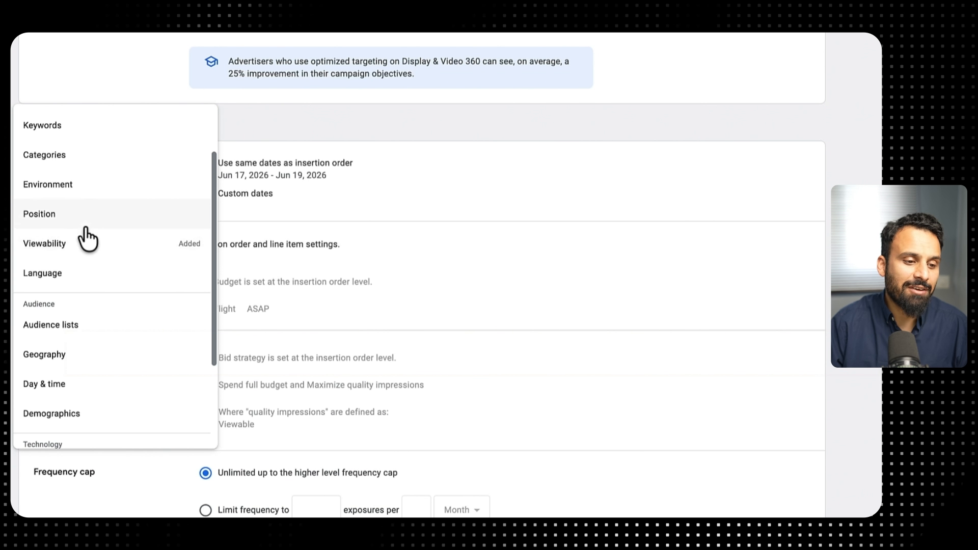
scroll(86, 240, up, 1)
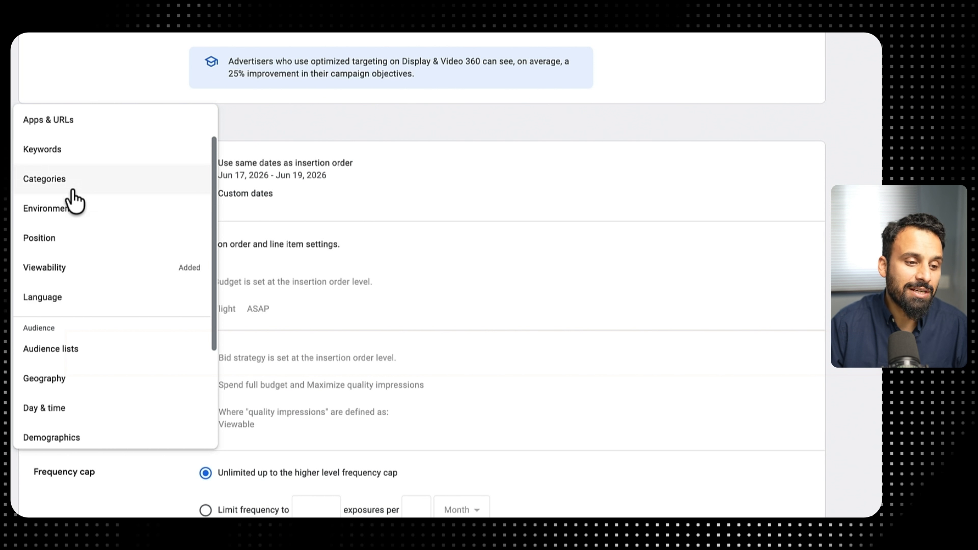
scroll(77, 201, up, 2)
scroll(77, 168, up, 1)
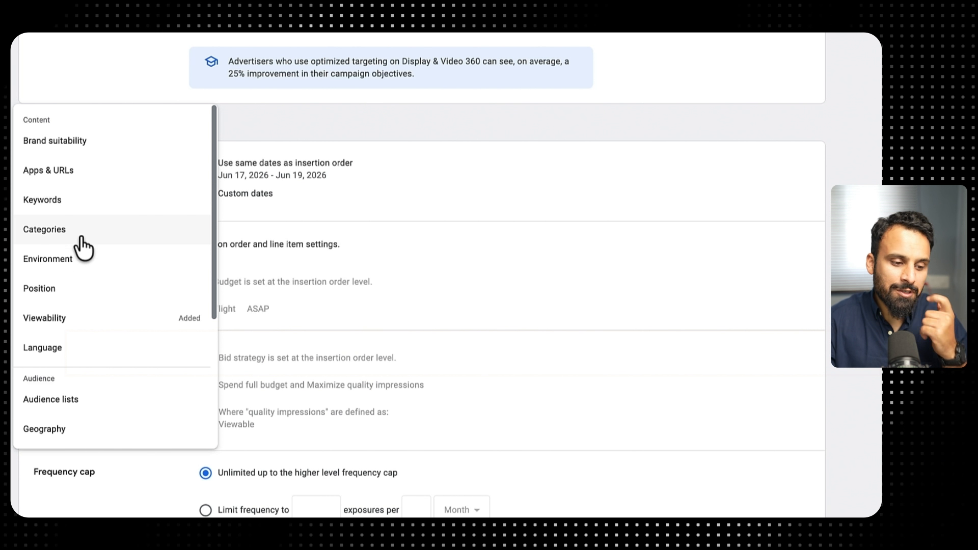
Set the predicted viewability targeting to 40% or greater and return to the line item settings
click(60, 318)
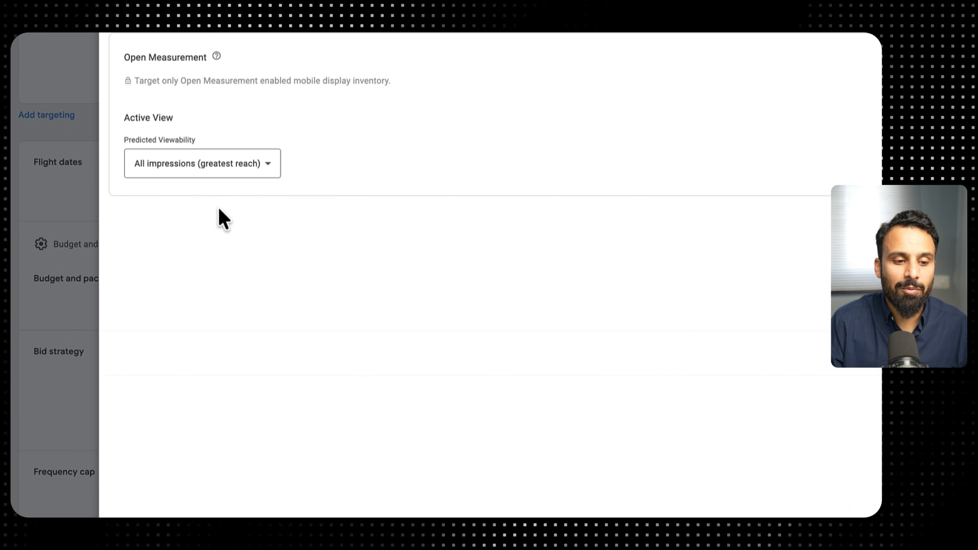
click(246, 162)
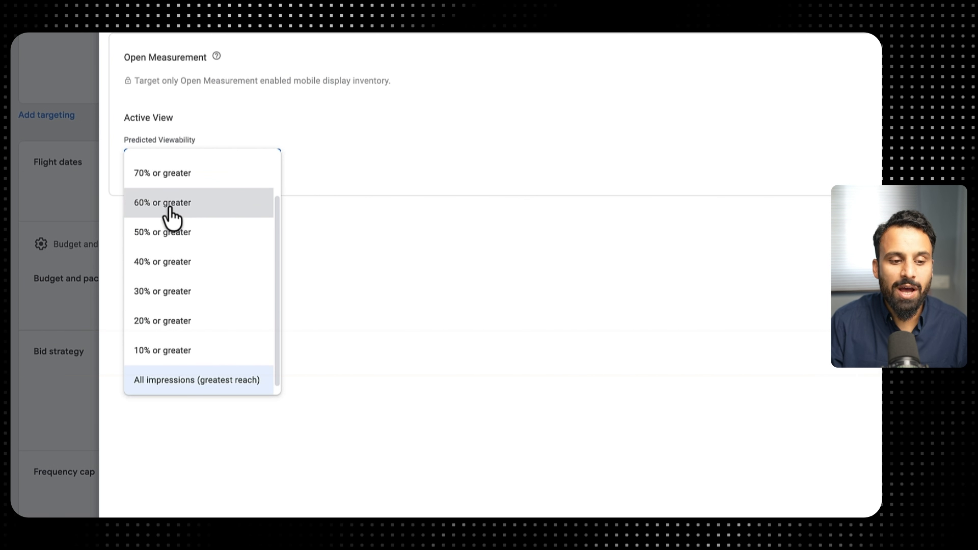
click(223, 251)
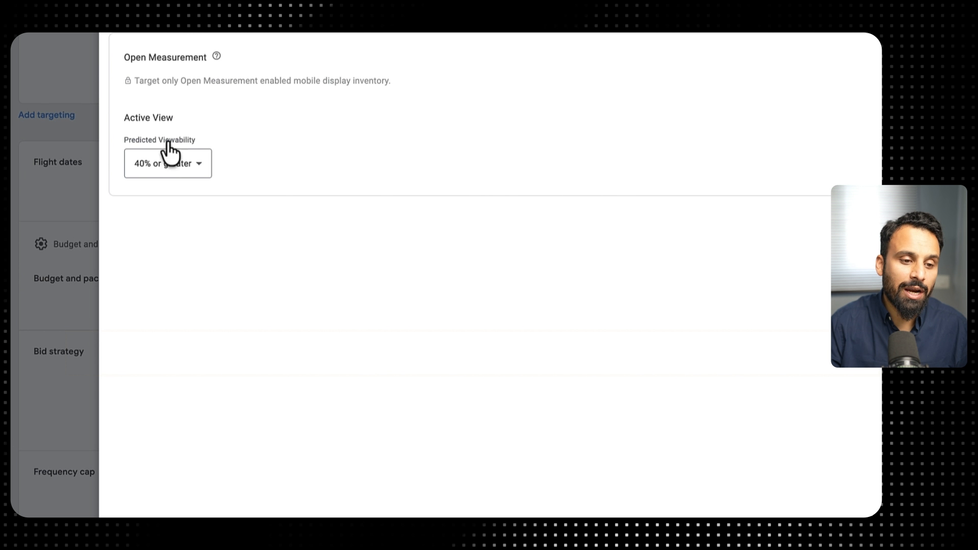
click(92, 72)
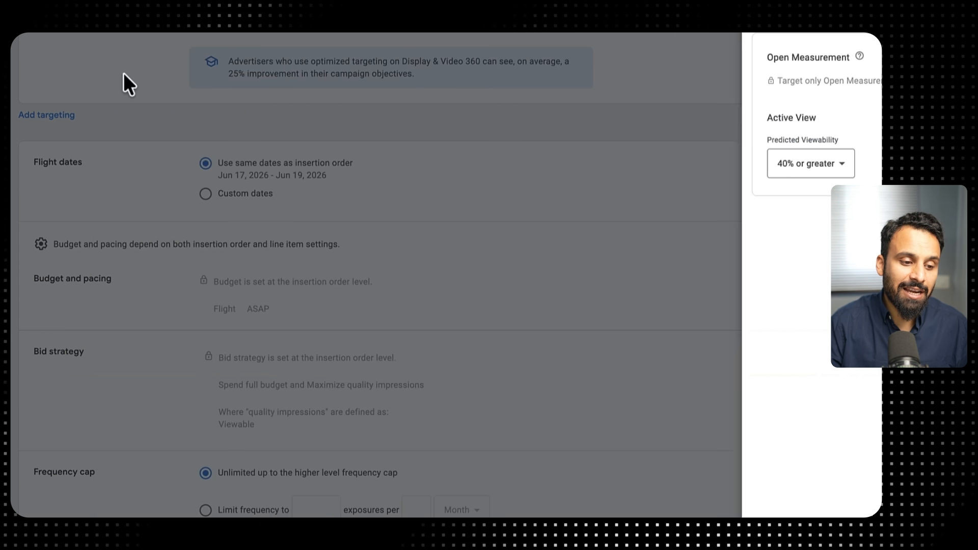
Open the audience lists targeting for the line item
click(64, 116)
scroll(104, 362, down, 5)
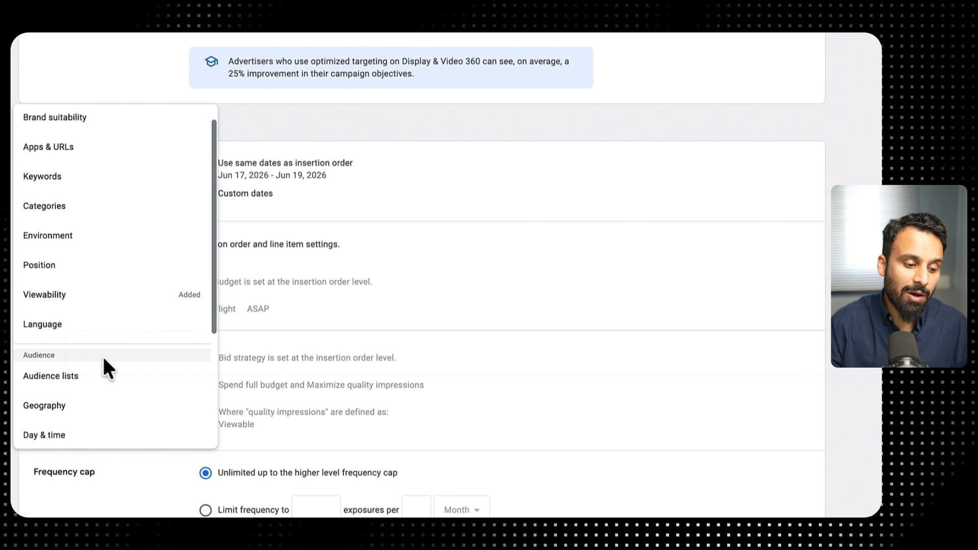
scroll(107, 362, up, 3)
scroll(105, 352, down, 1)
click(96, 344)
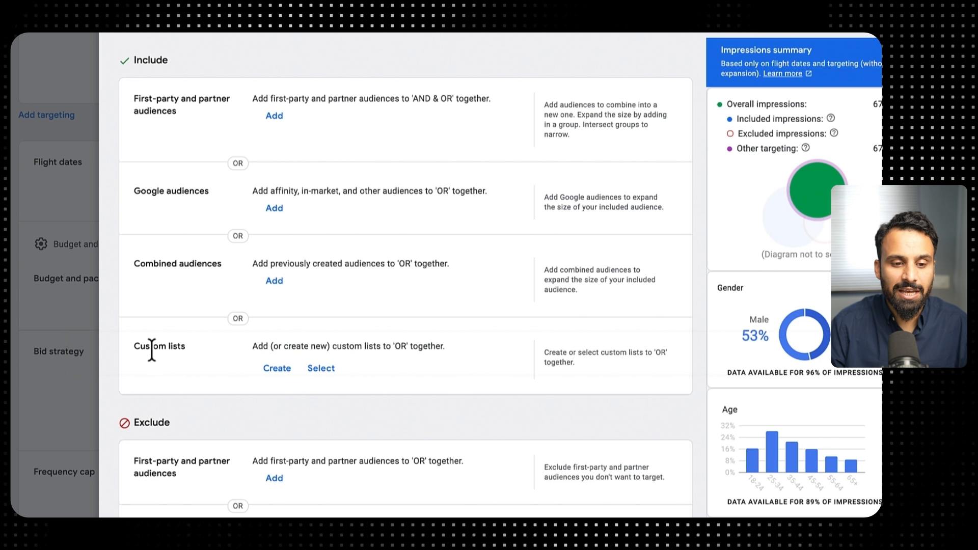
Start adding first-party and partner audiences to include, and set the audience type to Third-party
click(270, 116)
click(253, 99)
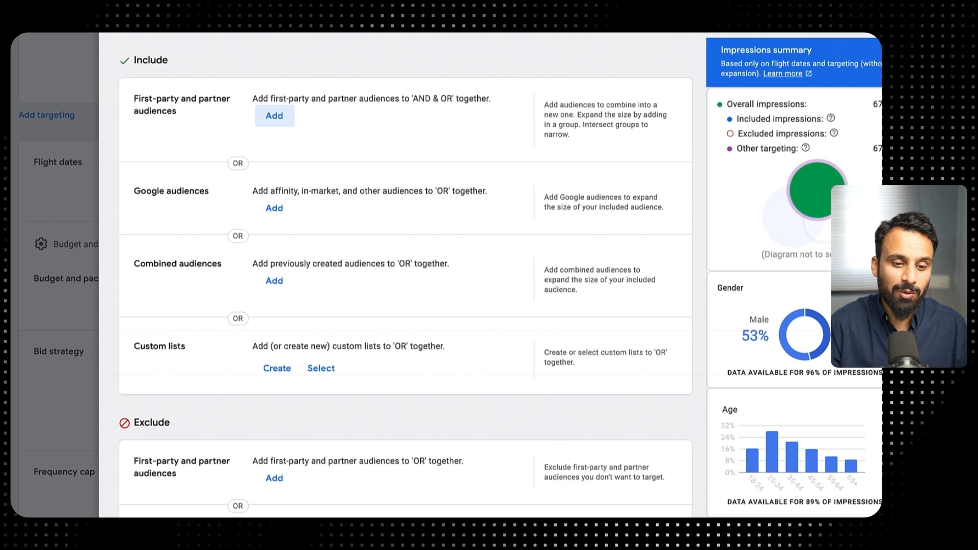
click(264, 109)
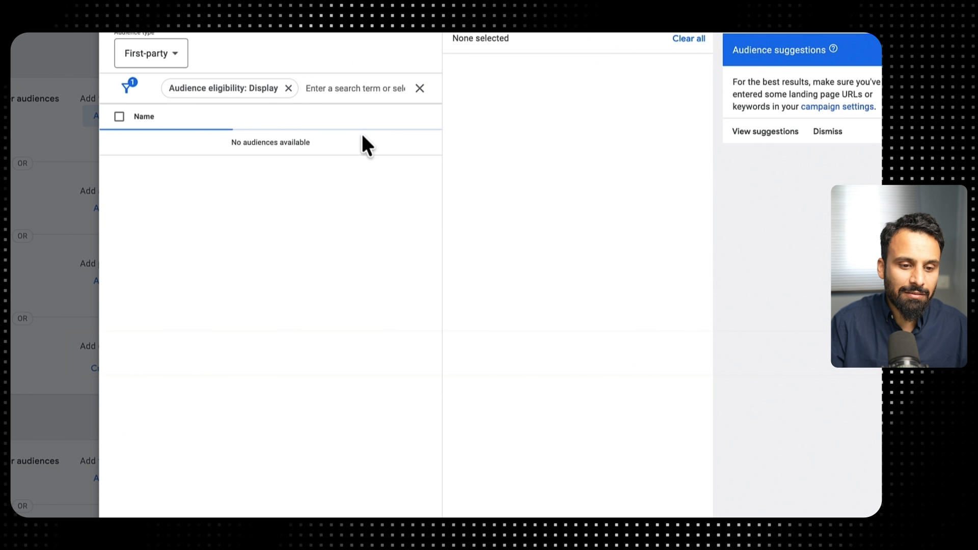
click(182, 58)
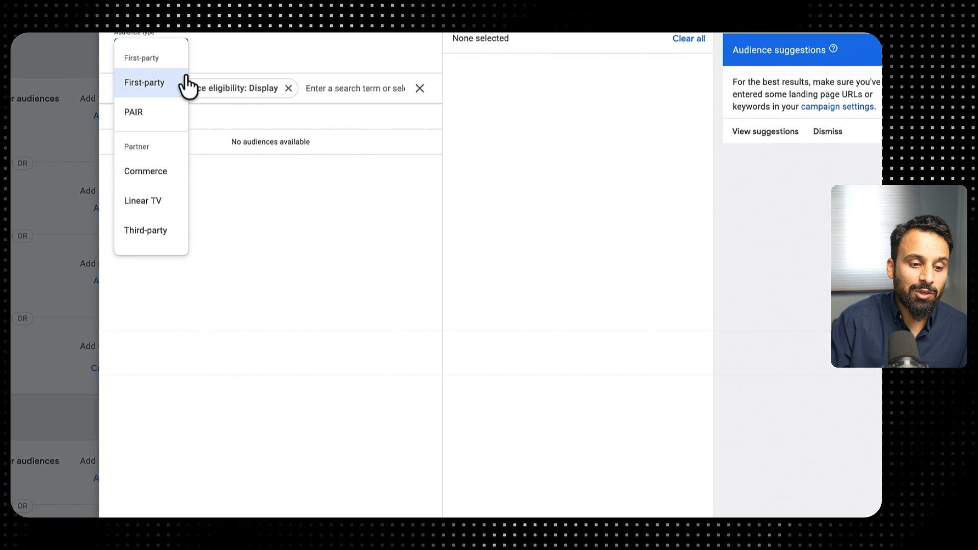
click(171, 232)
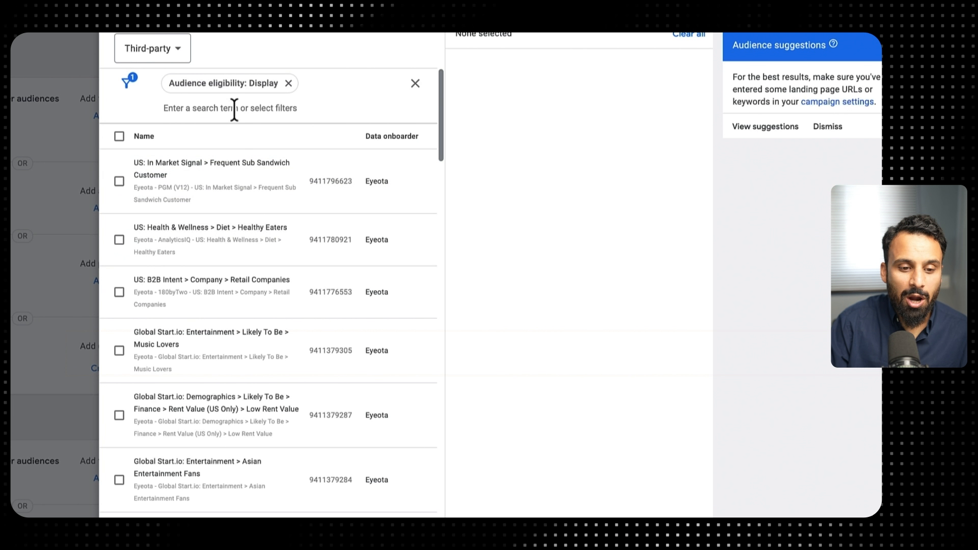
Look through the third-party audiences, examining the segment names such as sandwich customers, healthy eaters and retail companies
scroll(193, 224, down, 5)
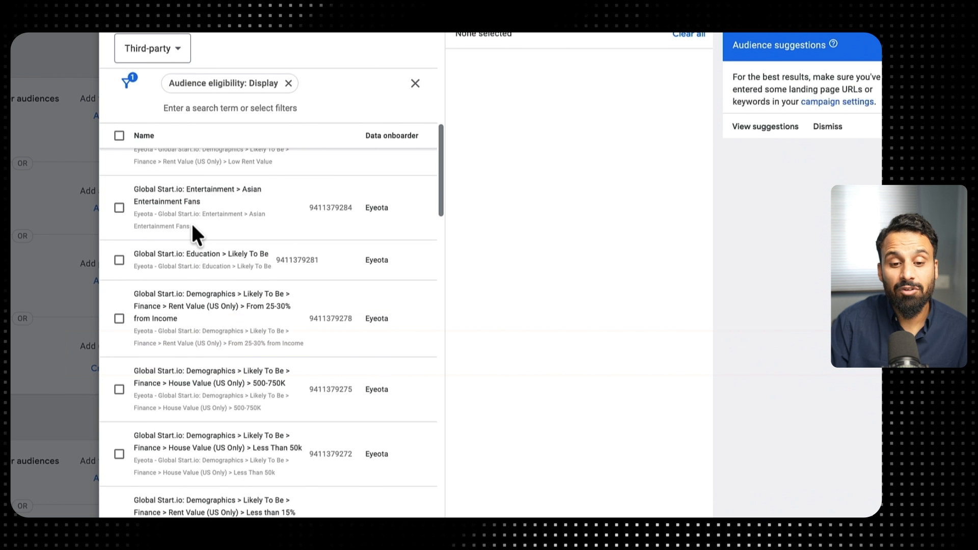
scroll(380, 181, up, 5)
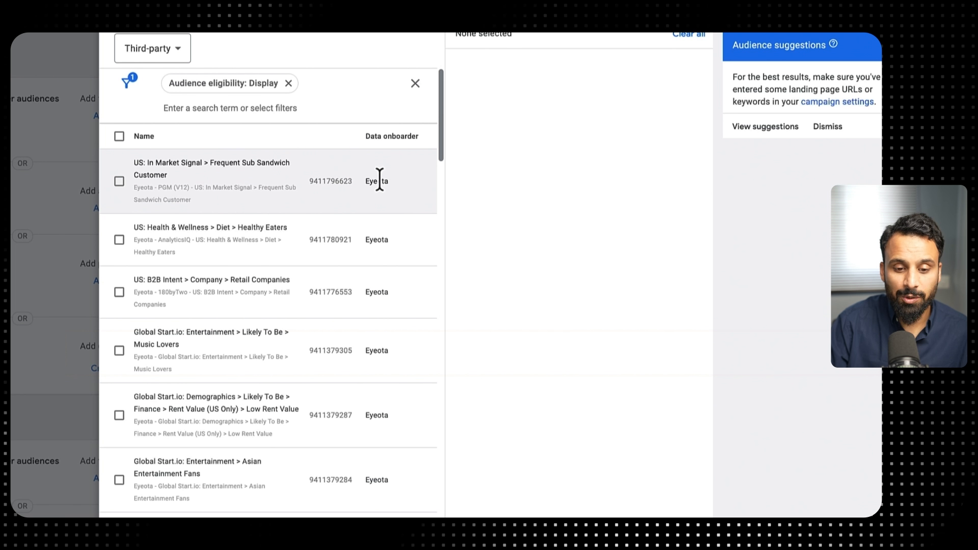
click(329, 184)
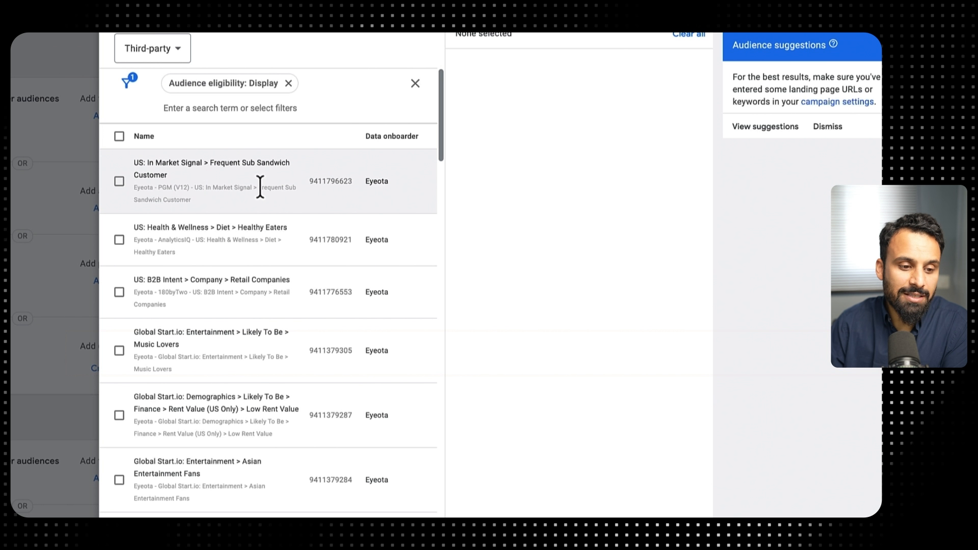
drag(260, 187, 209, 202)
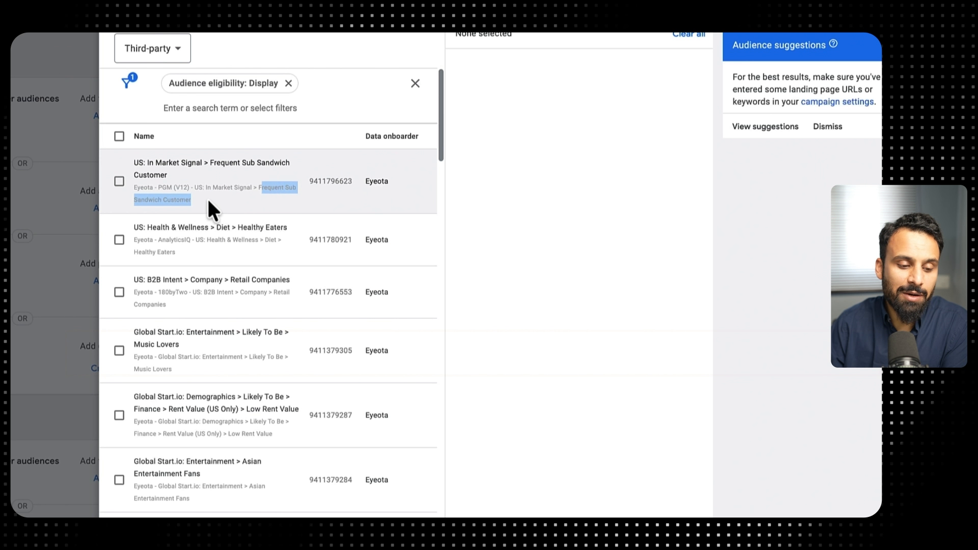
click(225, 245)
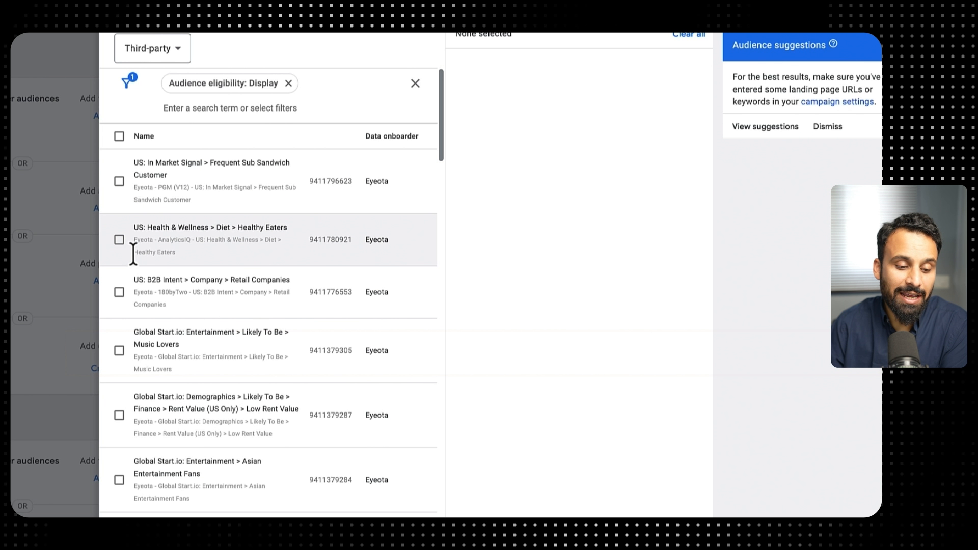
drag(133, 253, 199, 257)
scroll(229, 246, down, 2)
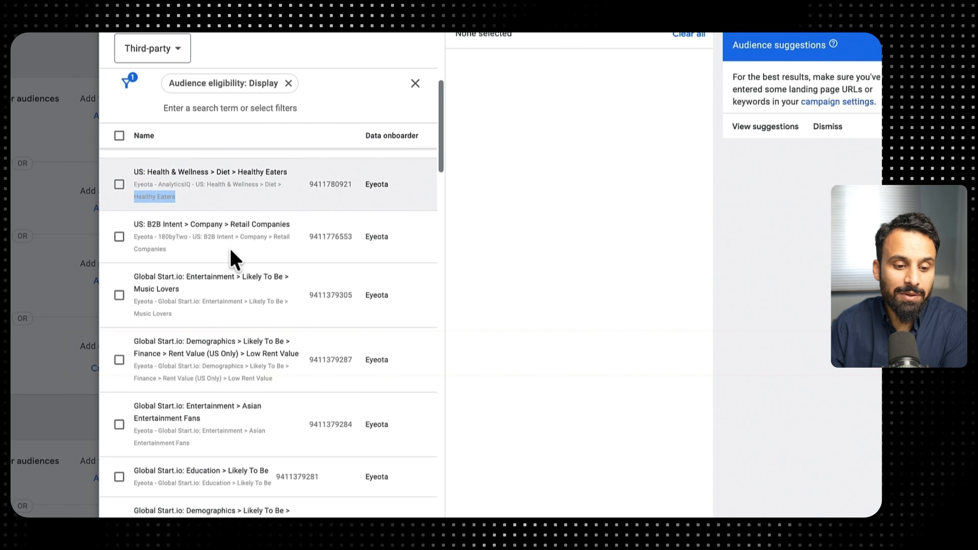
click(273, 238)
drag(293, 239, 225, 262)
scroll(225, 257, down, 3)
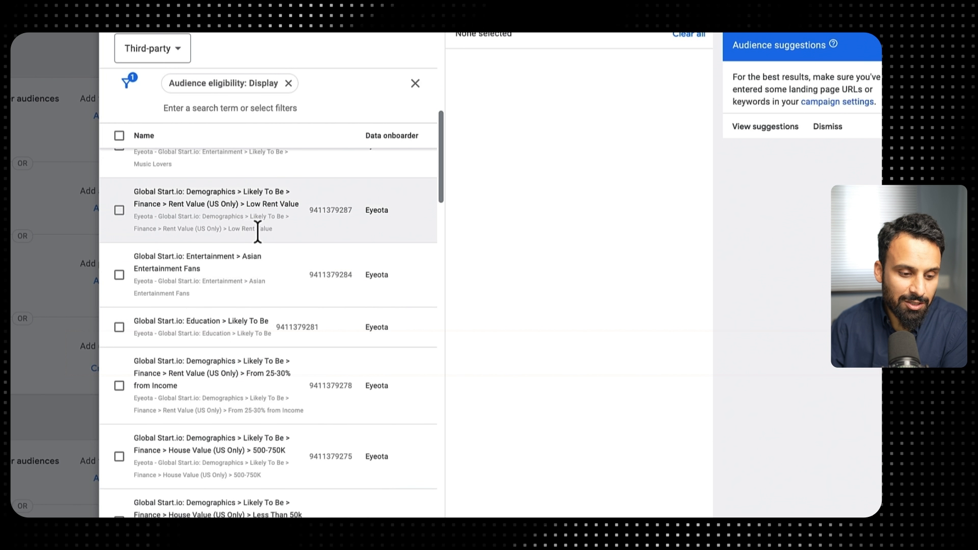
scroll(176, 240, down, 10)
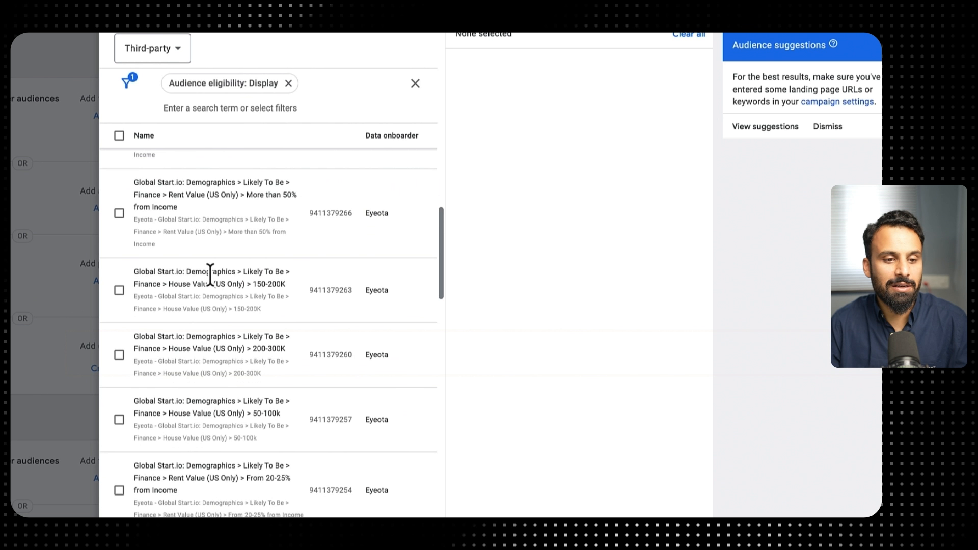
Filter the third-party audiences by the search term "audi"
click(275, 111)
text(audoi)
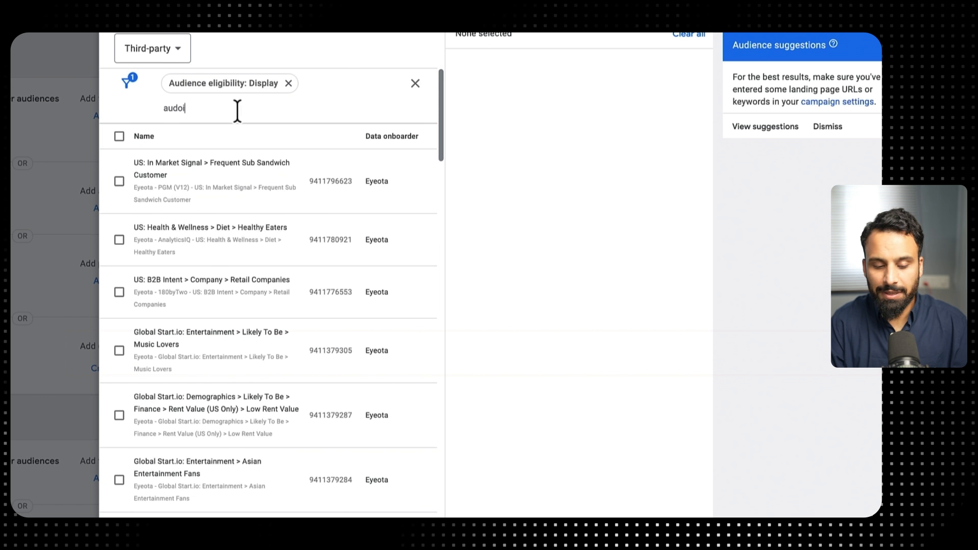
key(BackSpace)
key(BackSpace)
text(i)
key(Return)
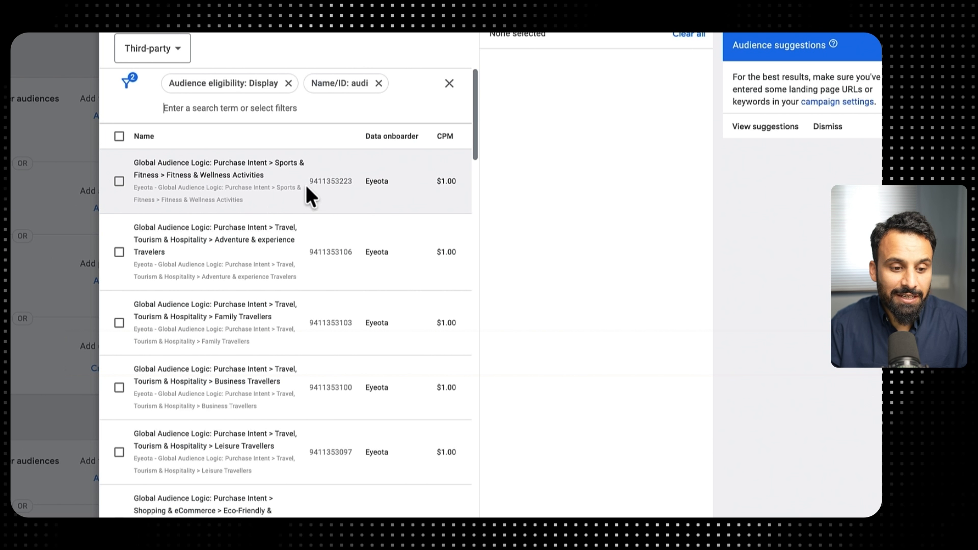
Replace the "audi" filter and search the third-party audiences for "dubai"
click(275, 109)
key(BackSpace)
text(dubai)
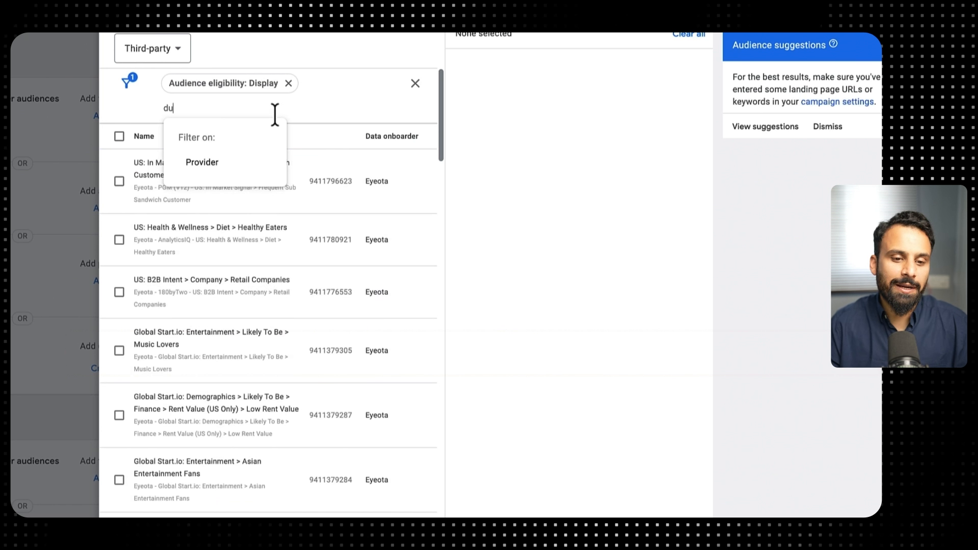
key(Return)
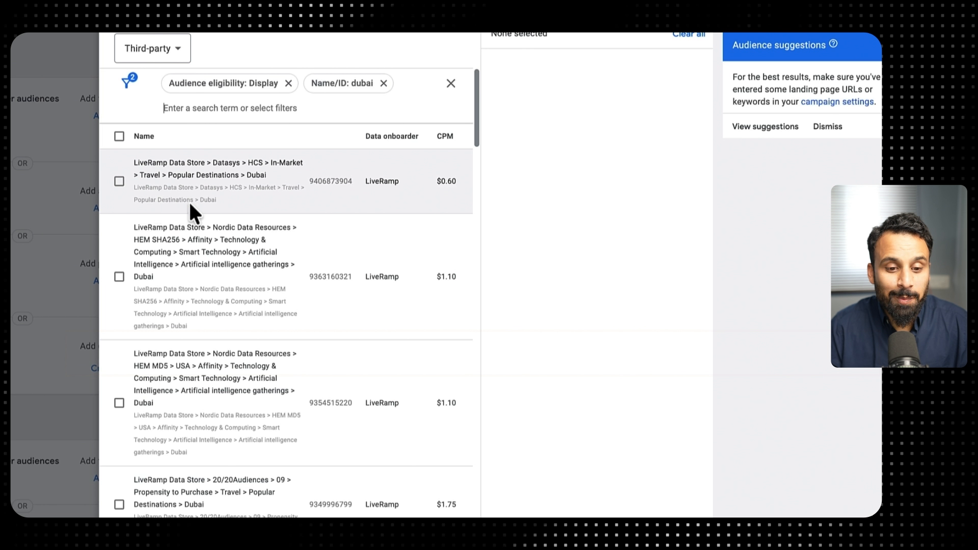
Look through the third-party audiences filtered by "dubai", examining their segment names, CPM prices and data onboarders, and leave the selection
double_click(207, 200)
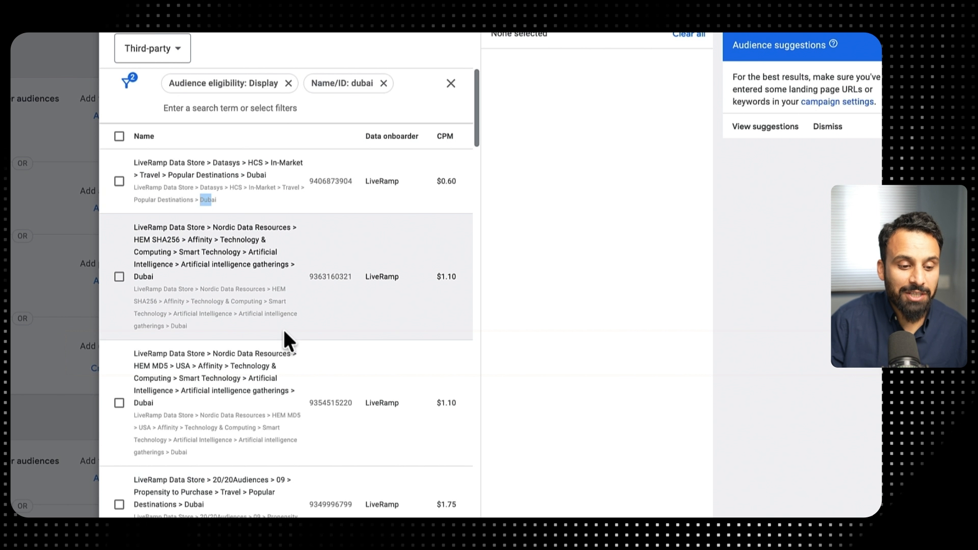
scroll(283, 328, down, 2)
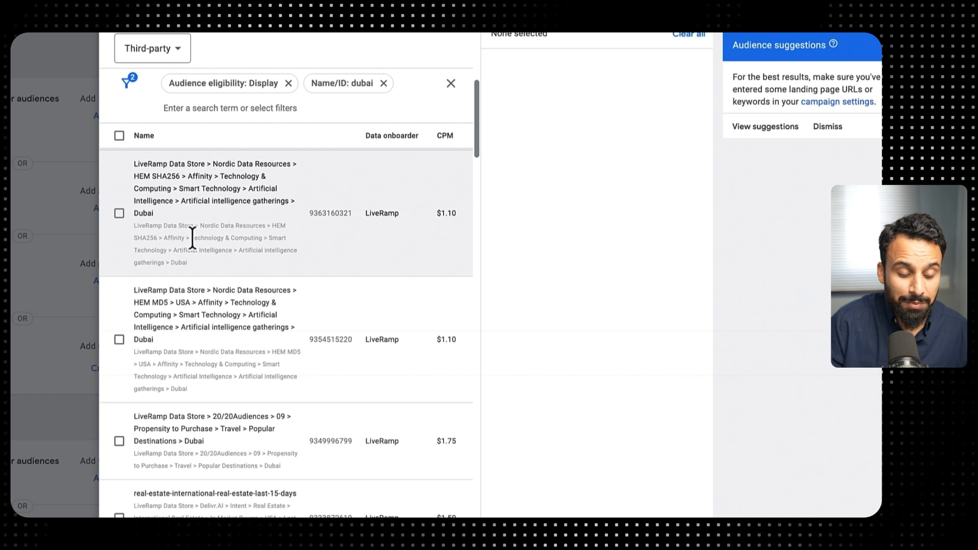
drag(191, 237, 158, 264)
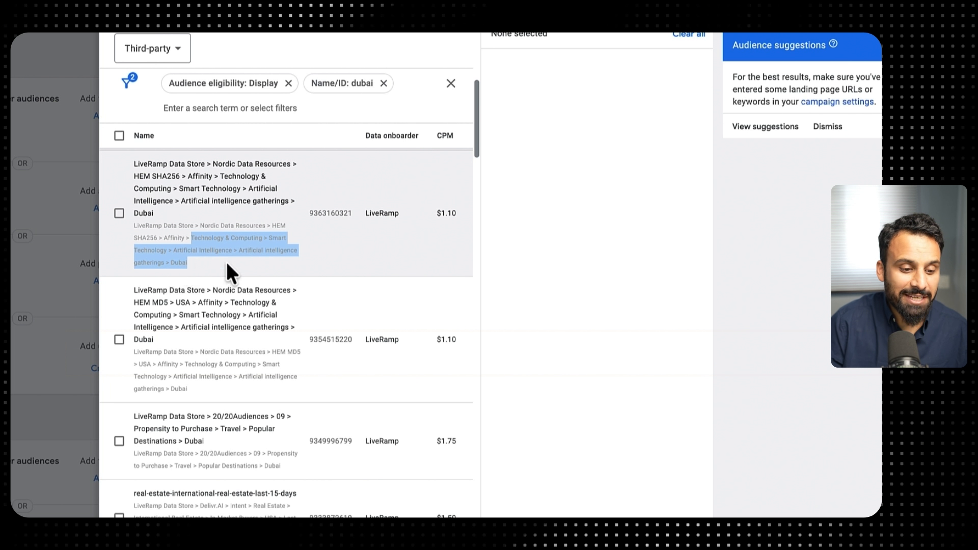
scroll(214, 286, down, 2)
scroll(215, 287, down, 7)
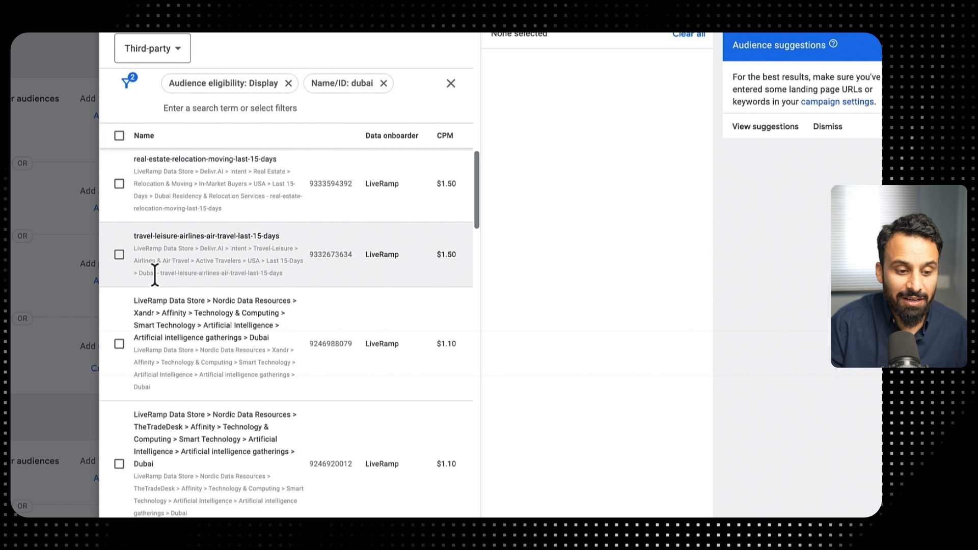
drag(161, 275, 283, 274)
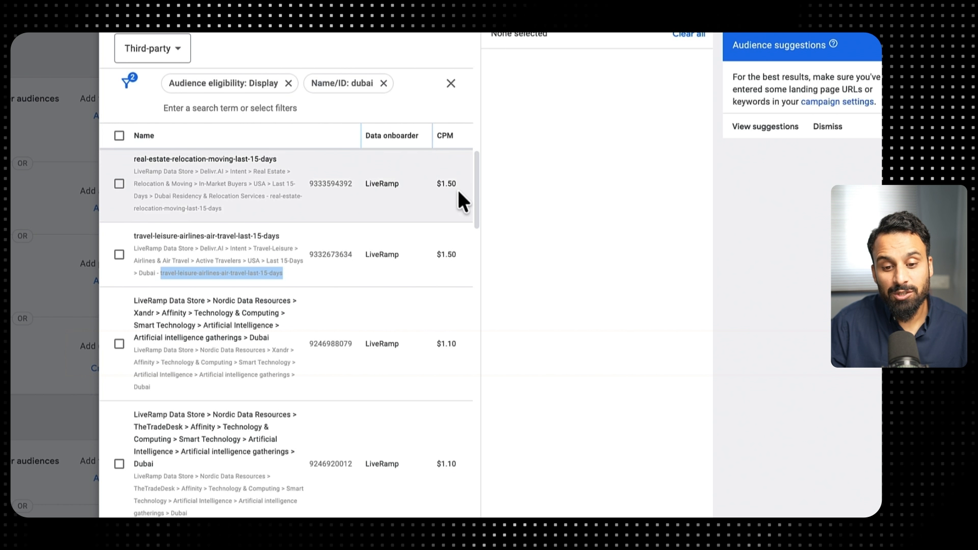
drag(457, 181, 445, 183)
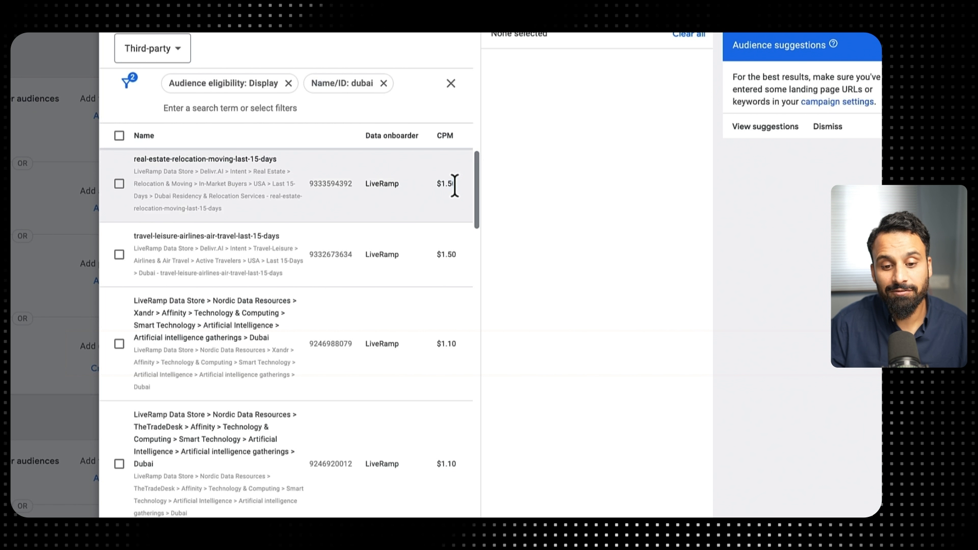
drag(456, 182, 436, 183)
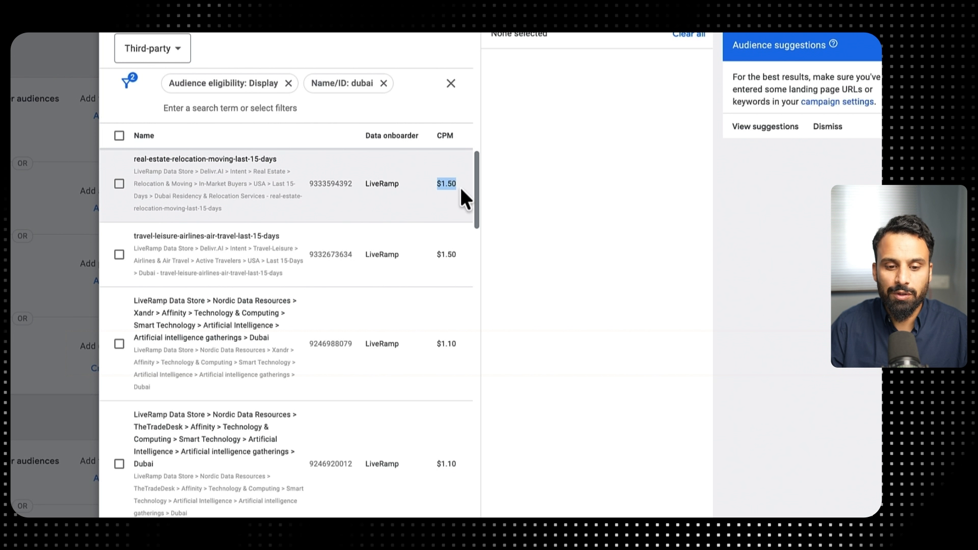
double_click(391, 184)
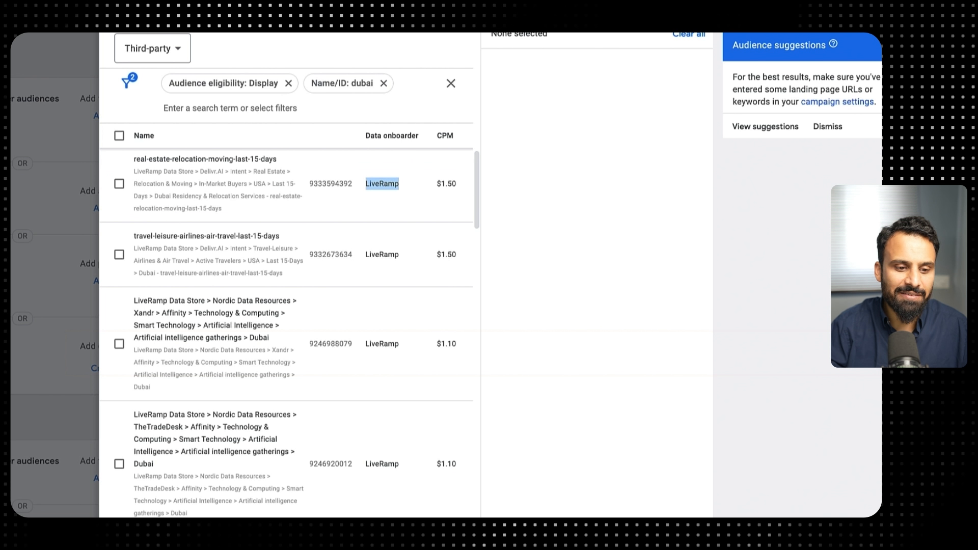
click(117, 35)
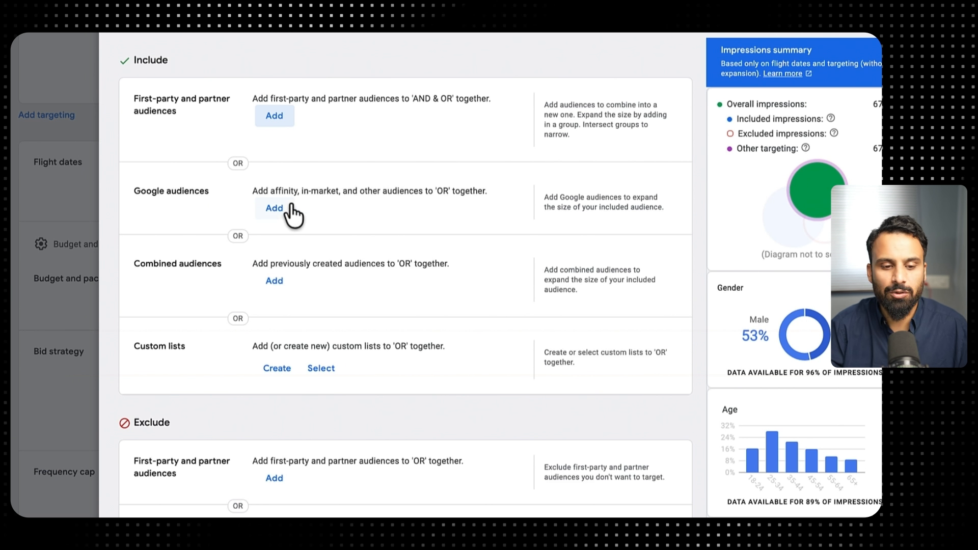
Check the Google audiences that can be included, looking at the Affinity audience type, and leave the audience targeting
click(275, 211)
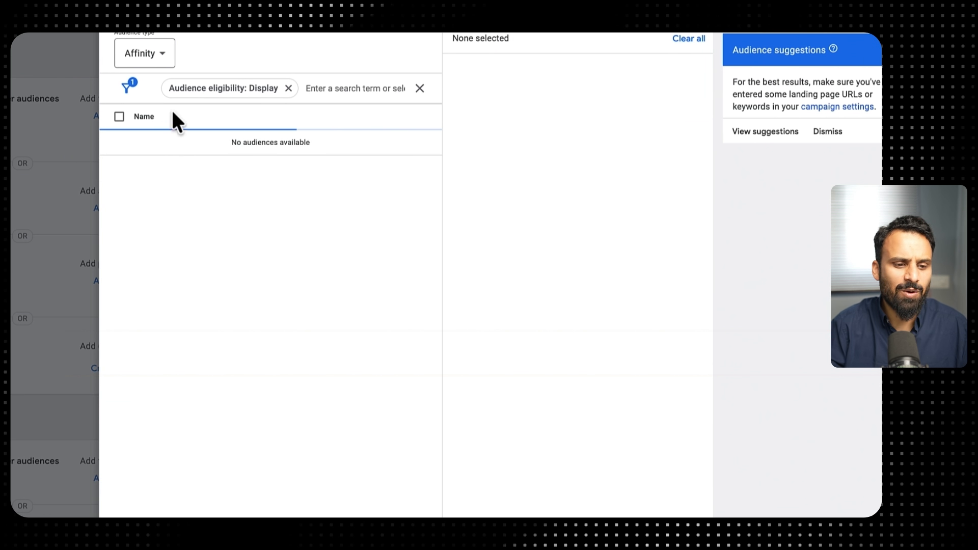
click(155, 48)
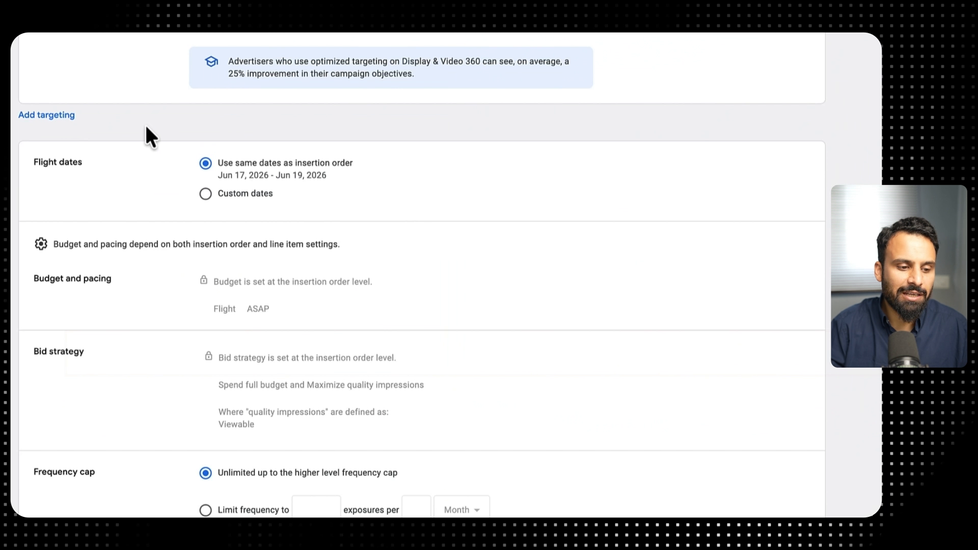
Try adding geography targeting that includes the region United Arab Emirates (Country)
scroll(144, 123, up, 3)
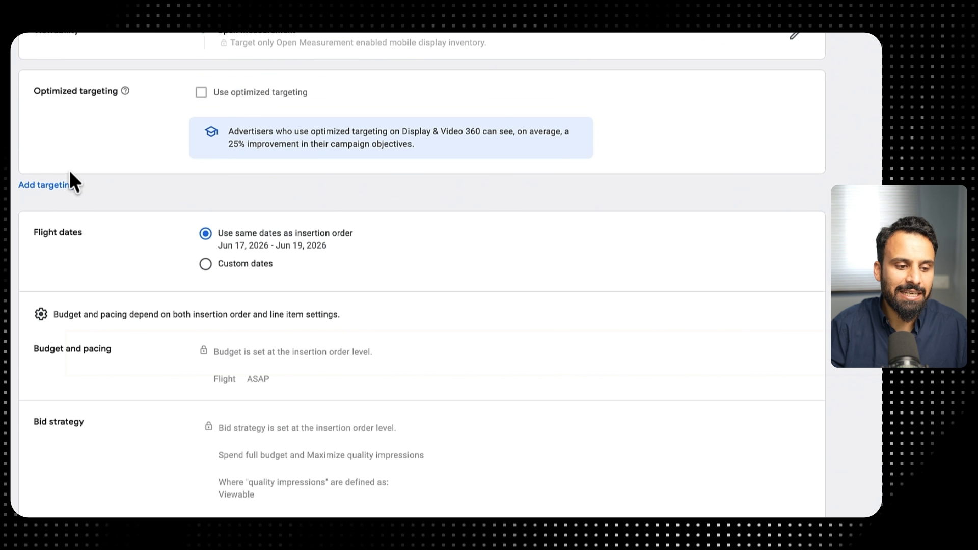
click(26, 186)
scroll(81, 380, down, 2)
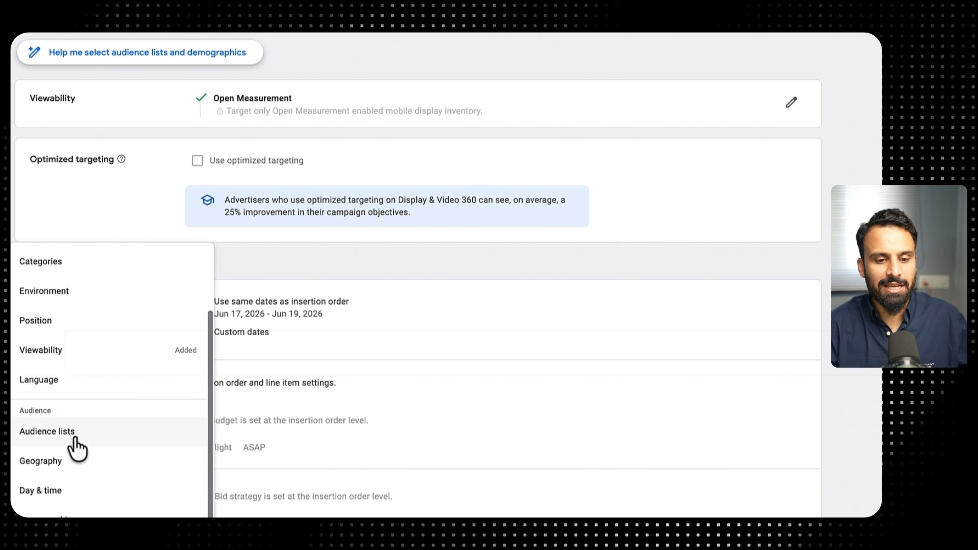
click(79, 461)
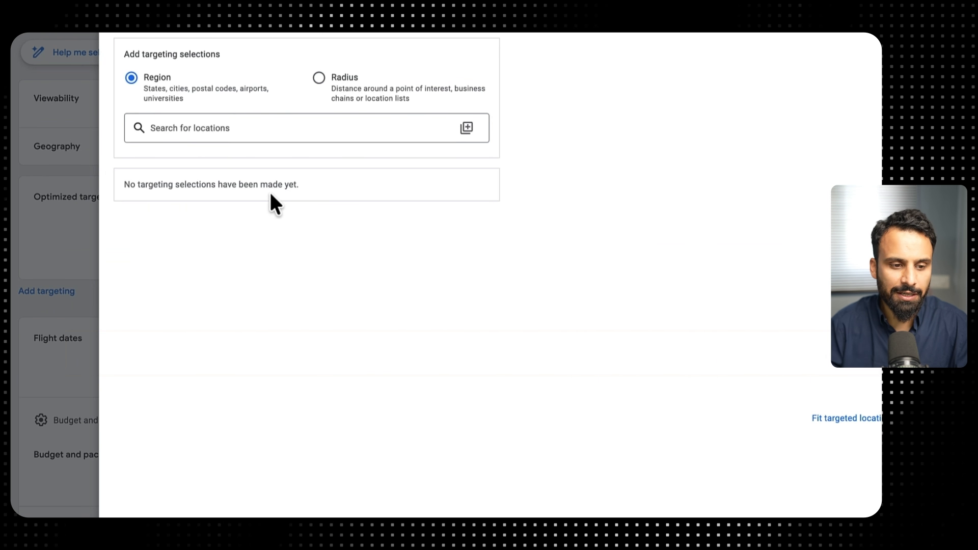
click(241, 127)
text(united arab)
click(240, 173)
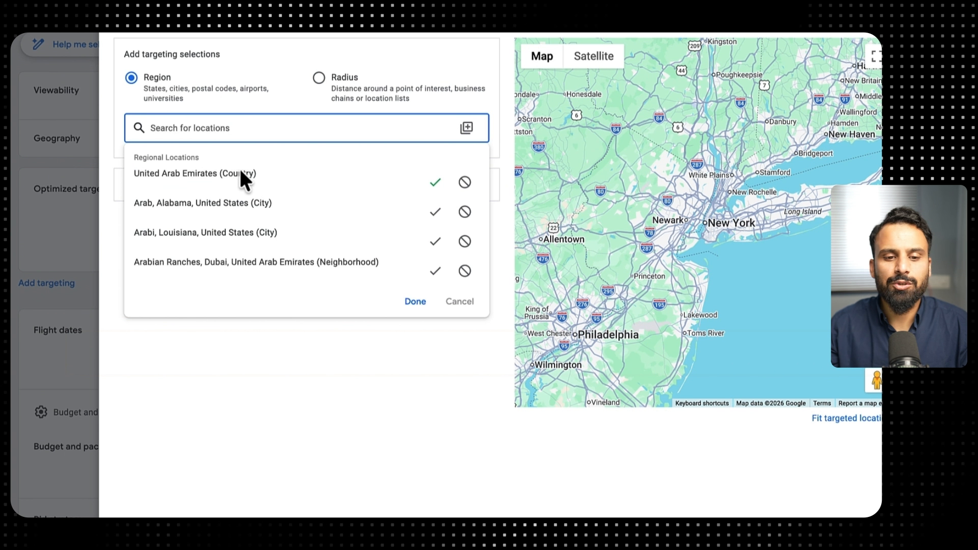
click(264, 356)
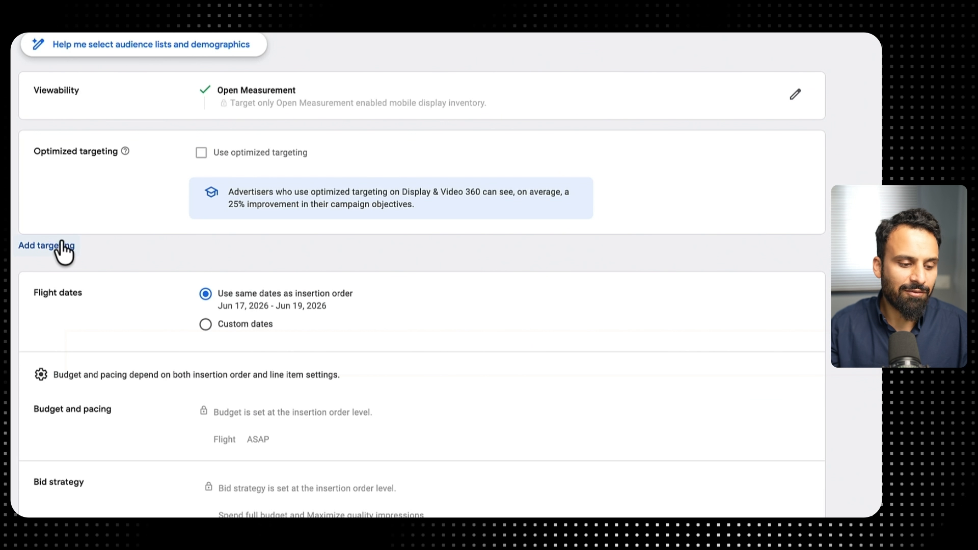
Start adding Apps & URLs targeting and search the individual apps on all platforms for "candy"
click(31, 246)
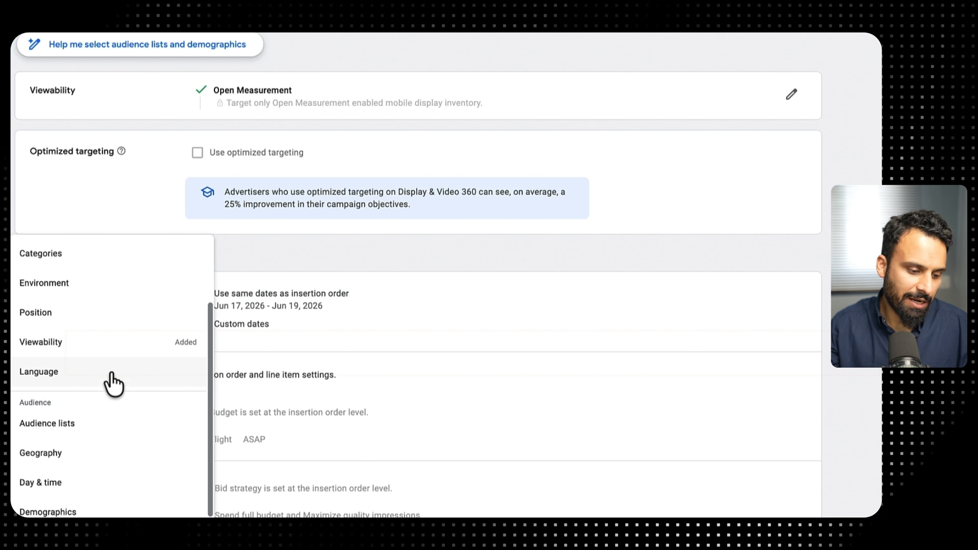
scroll(113, 384, up, 2)
click(100, 311)
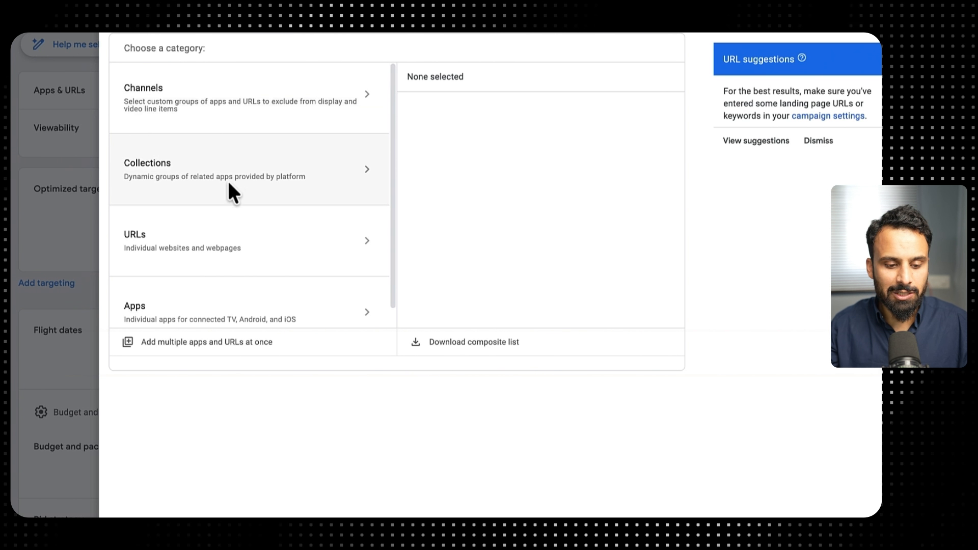
scroll(314, 326, down, 1)
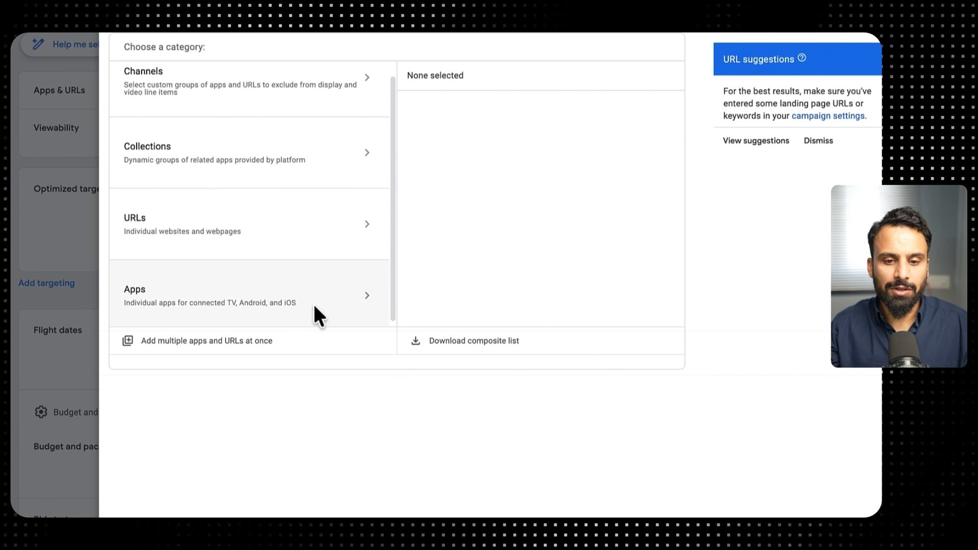
click(314, 312)
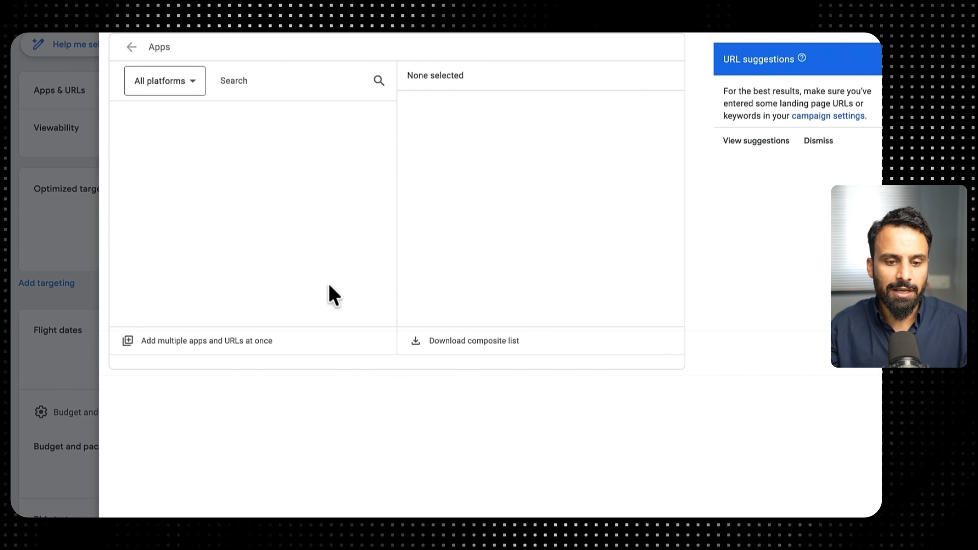
click(338, 78)
text(candy)
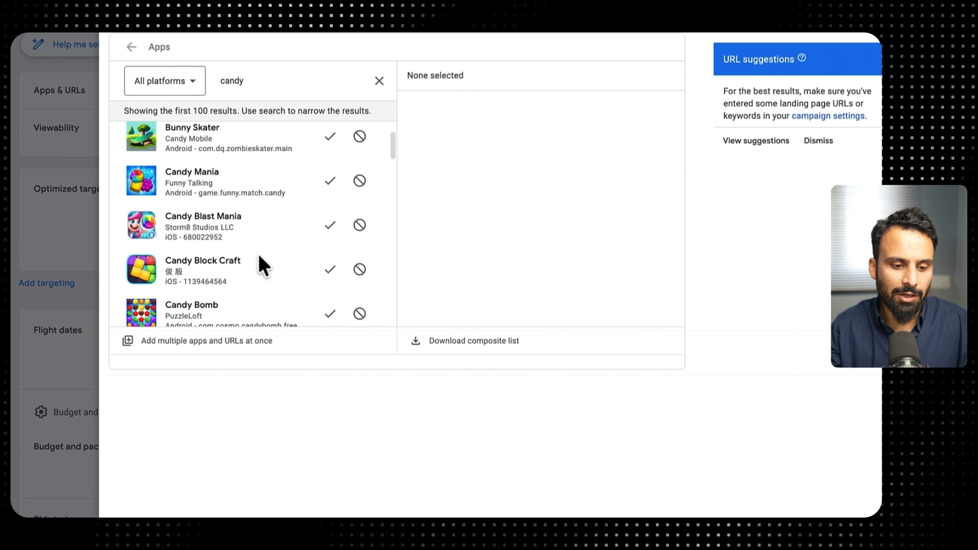
Search the apps for "lost temple" and look through the matching games
key(ctrl+a)
text(lost temple)
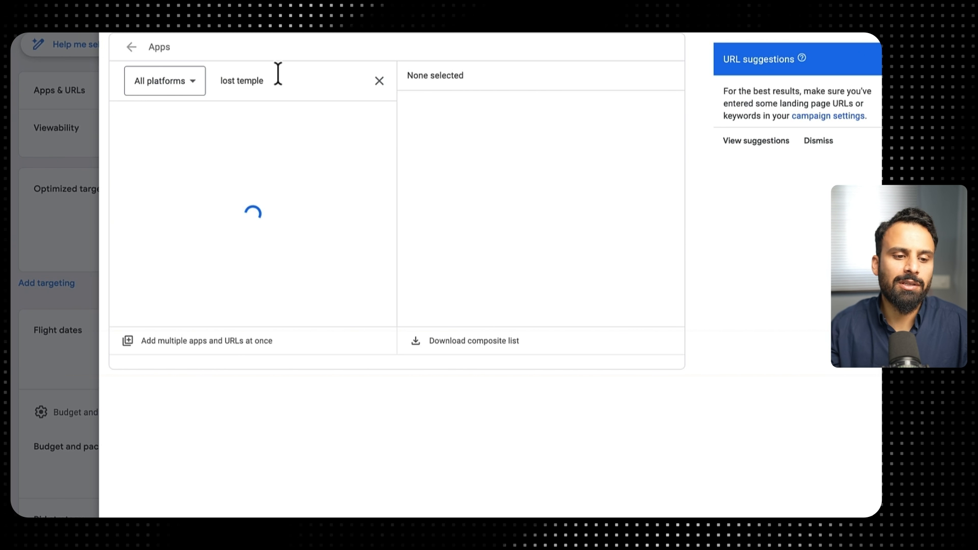
scroll(233, 224, down, 4)
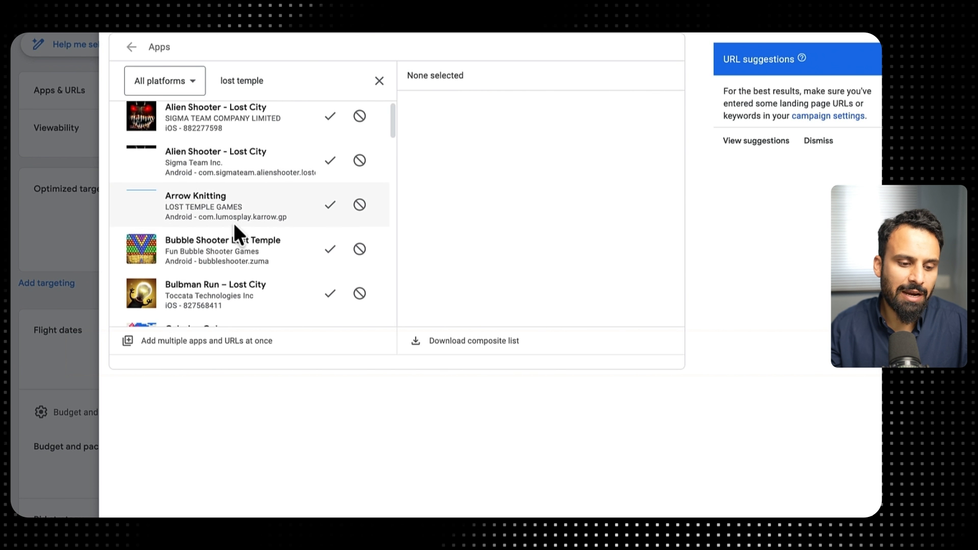
scroll(238, 263, down, 4)
scroll(239, 260, down, 1)
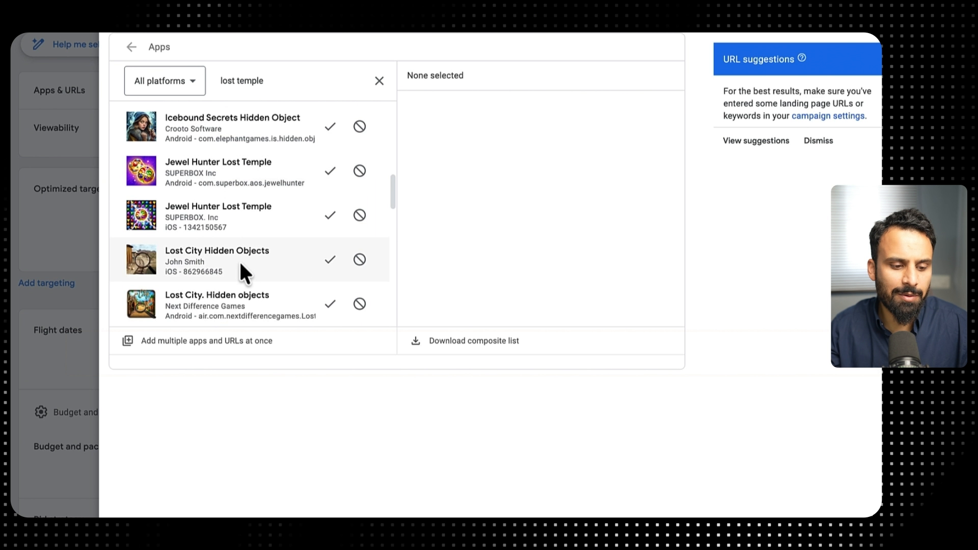
scroll(243, 256, down, 4)
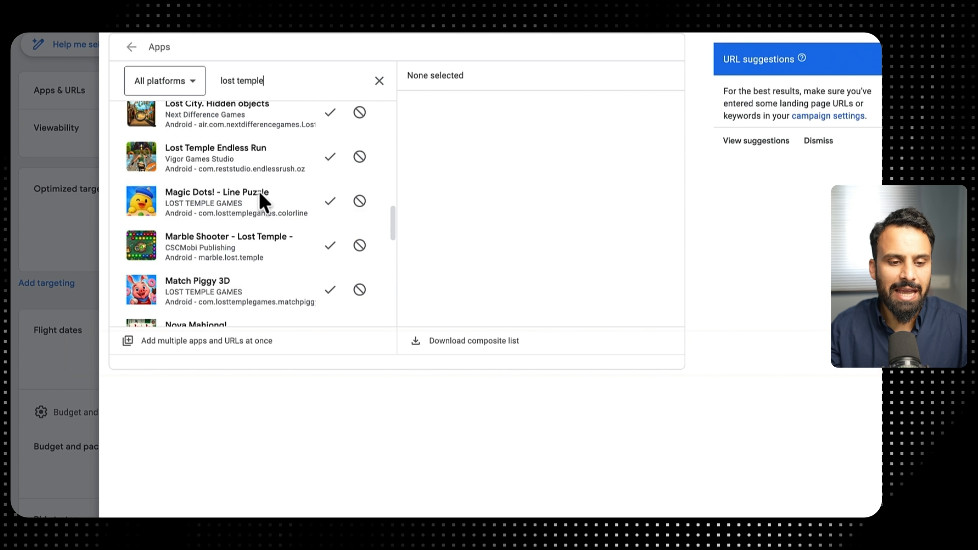
Search the apps for "bbc" and look through the matching apps
double_click(253, 82)
key(ctrl+a)
text(bbc)
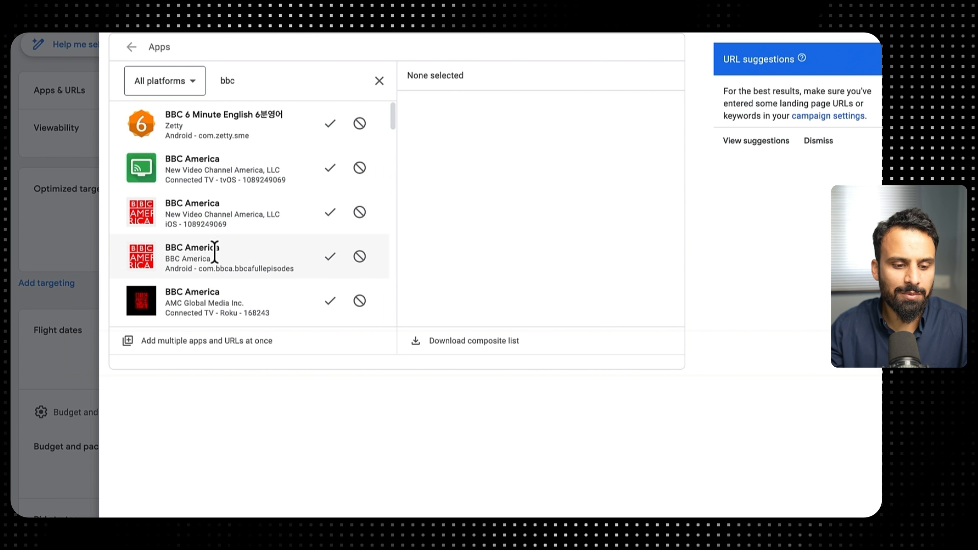
scroll(267, 285, down, 2)
scroll(269, 288, down, 4)
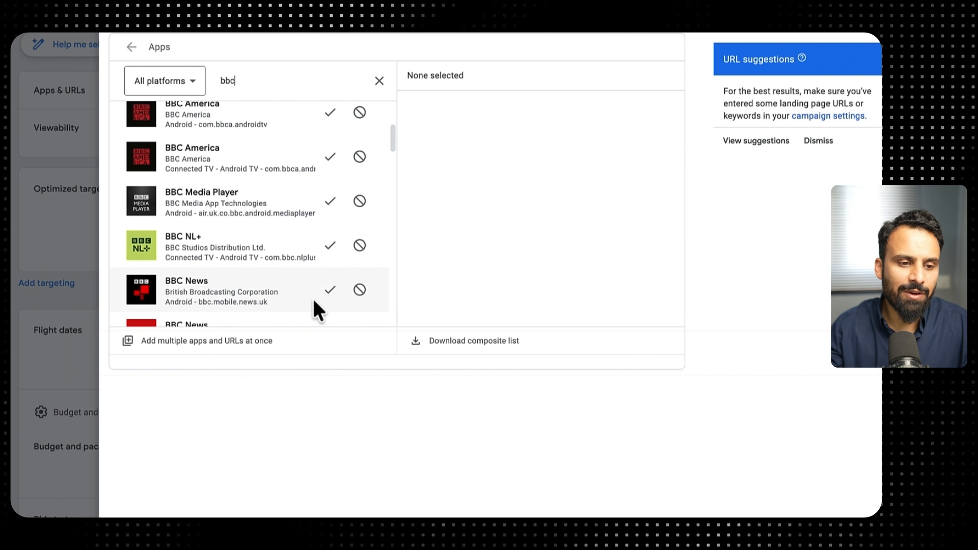
Include the website khaleejtimes.com as a targeted URL, apply the Apps & URLs targeting and review it in the line item
click(130, 49)
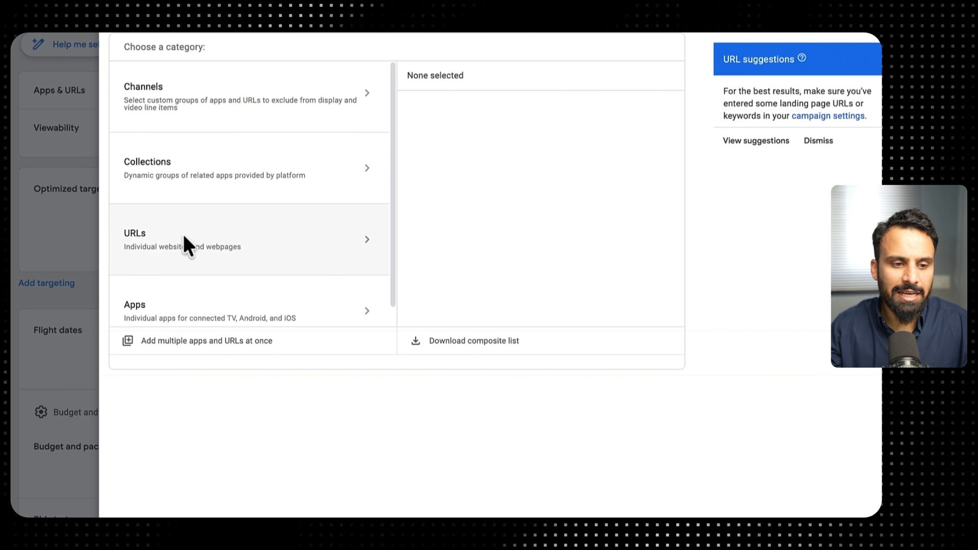
click(187, 246)
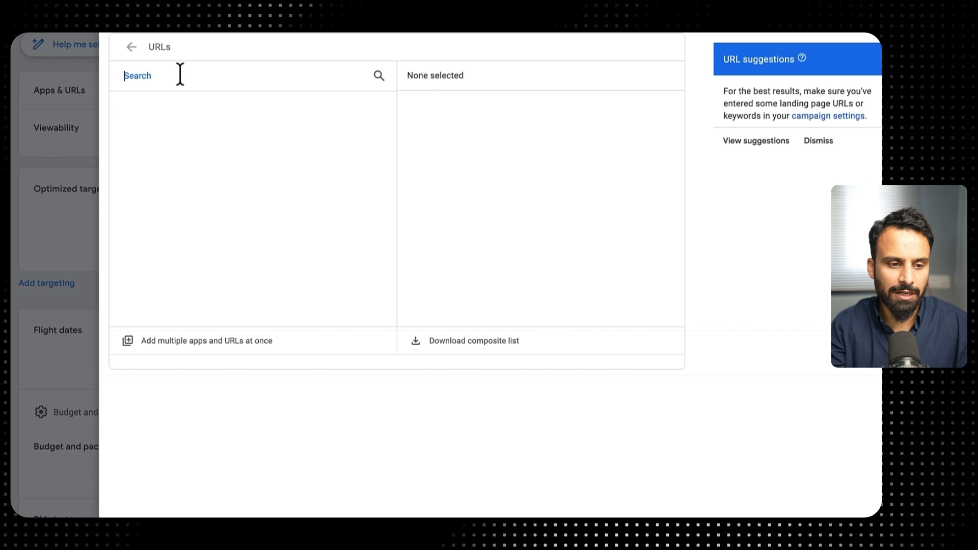
text(khaleejtimes)
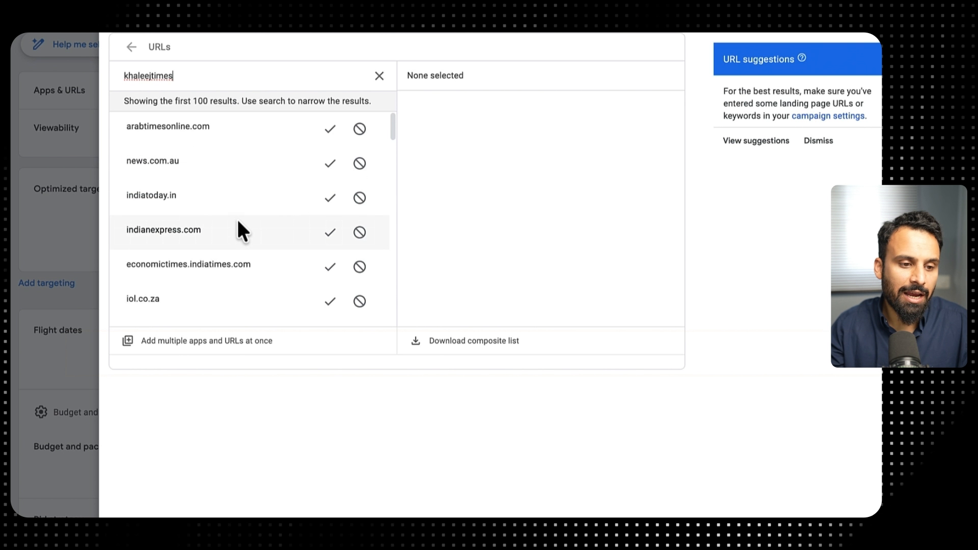
scroll(240, 229, down, 2)
text(.com)
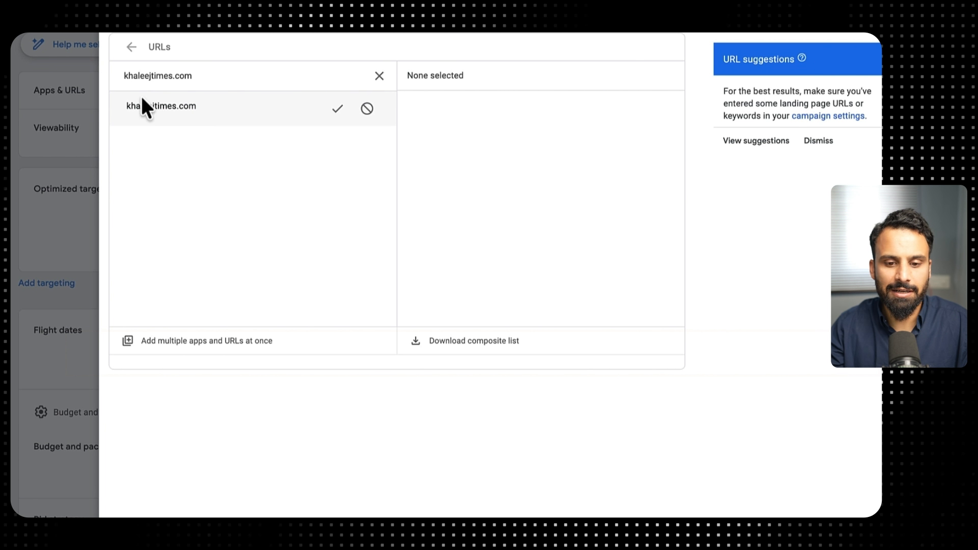
click(337, 110)
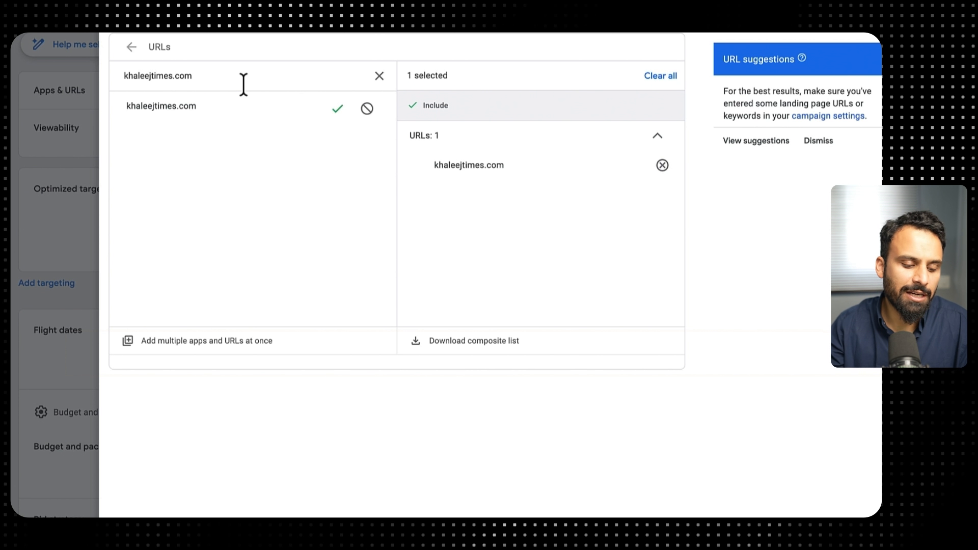
click(231, 435)
scroll(197, 361, up, 2)
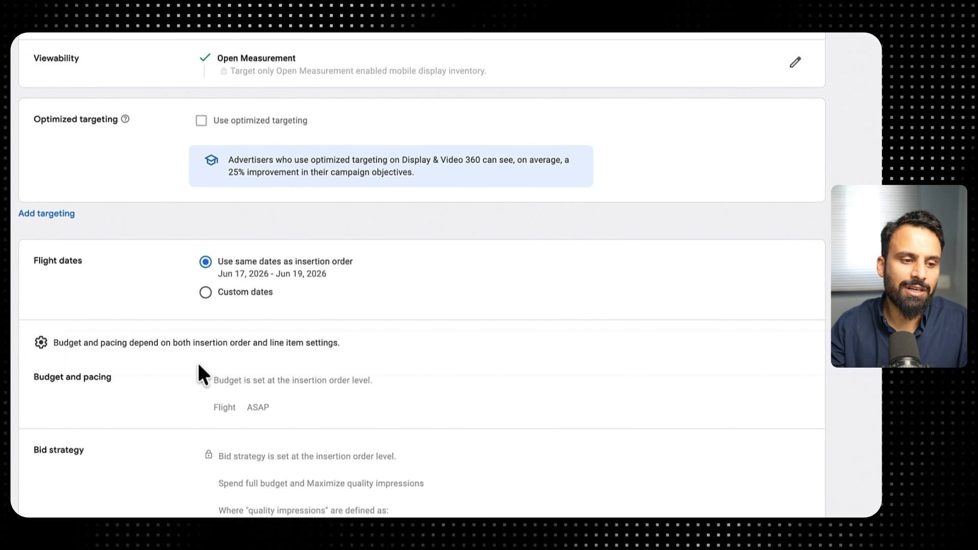
scroll(197, 103, up, 5)
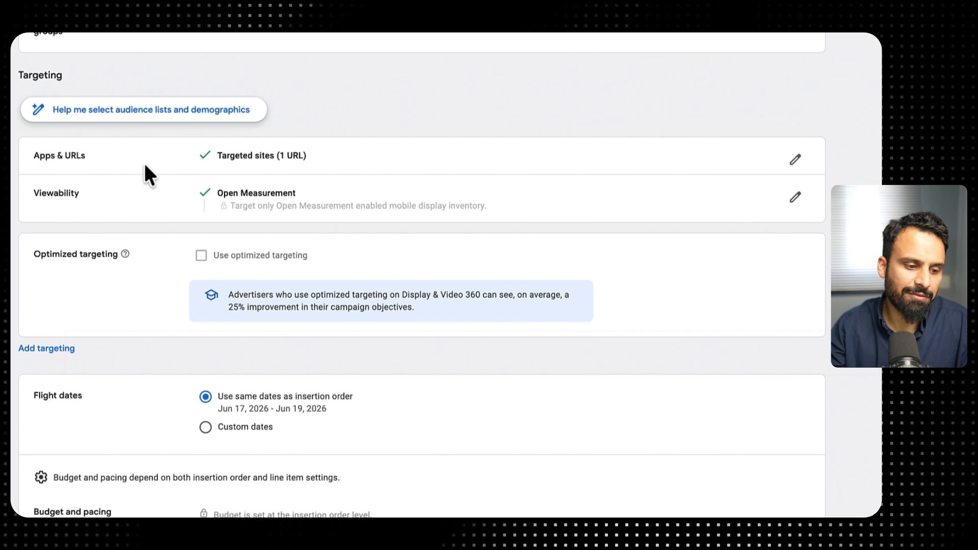
scroll(145, 166, down, 5)
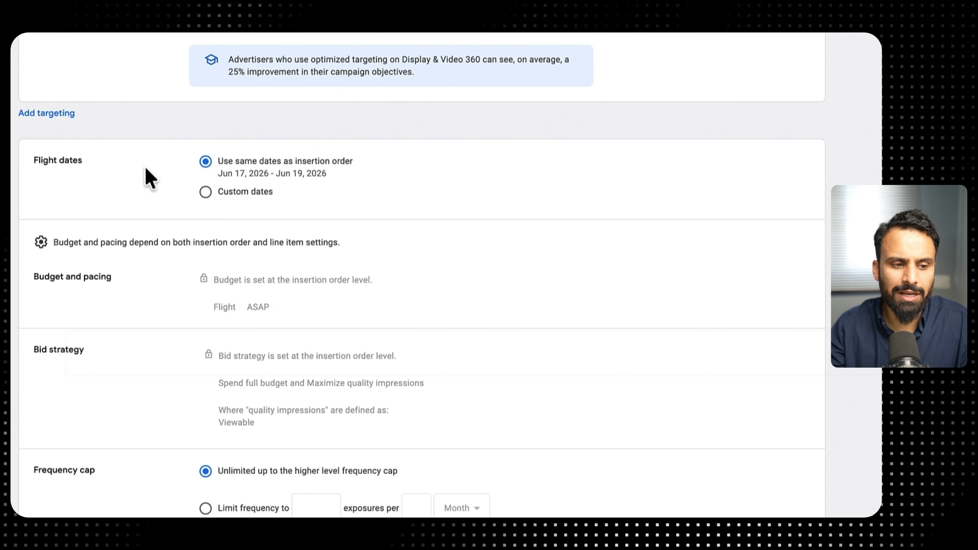
Review the line item's available targeting options, flight dates, budget and pacing, and bid strategy settings
click(65, 98)
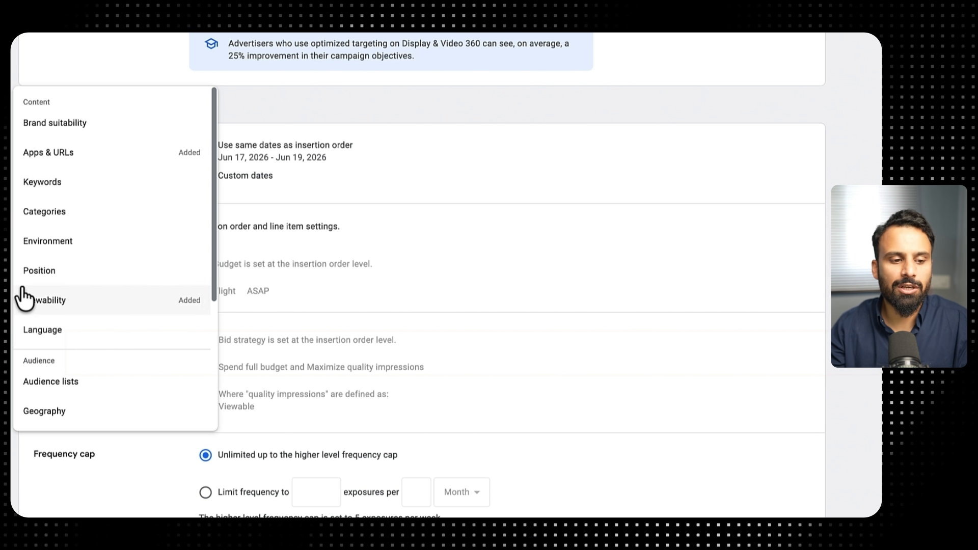
key(Escape)
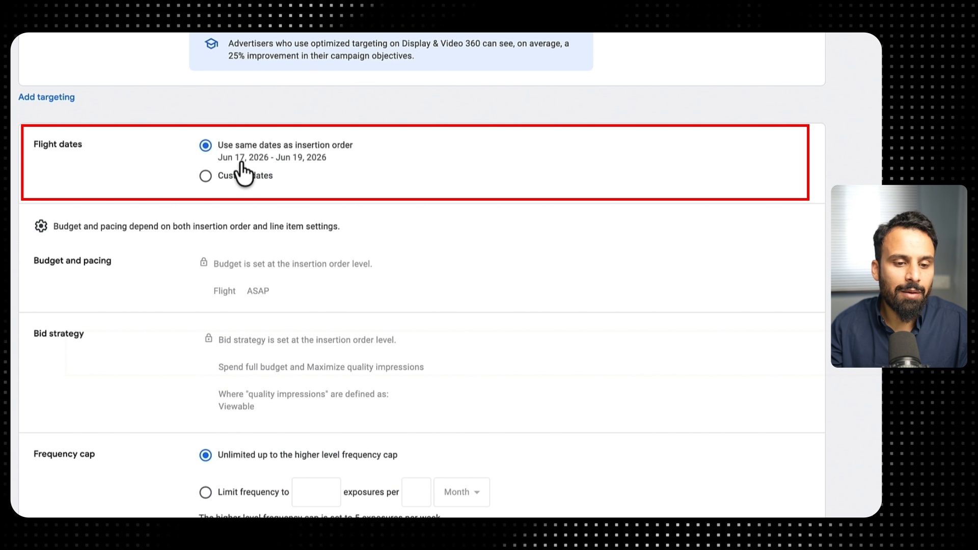
scroll(170, 209, down, 1)
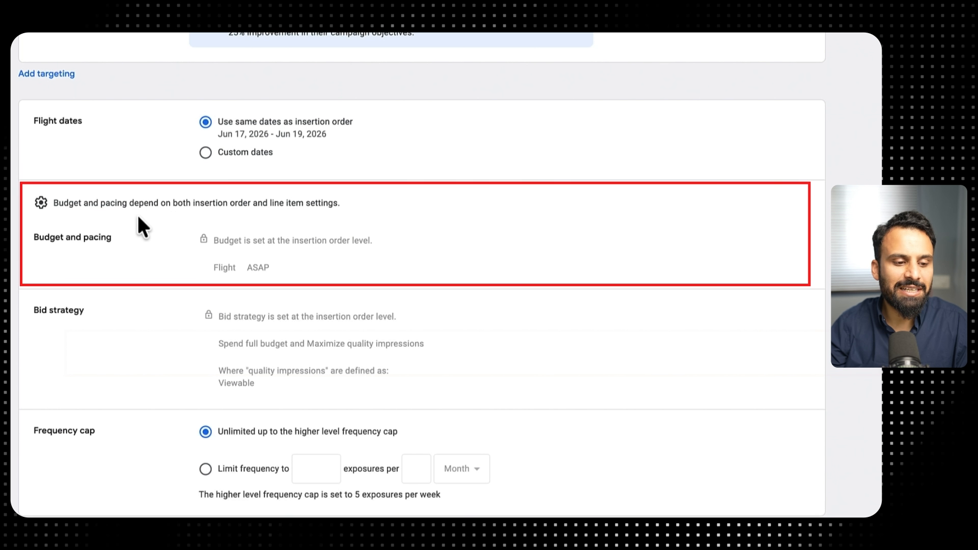
scroll(121, 229, down, 1)
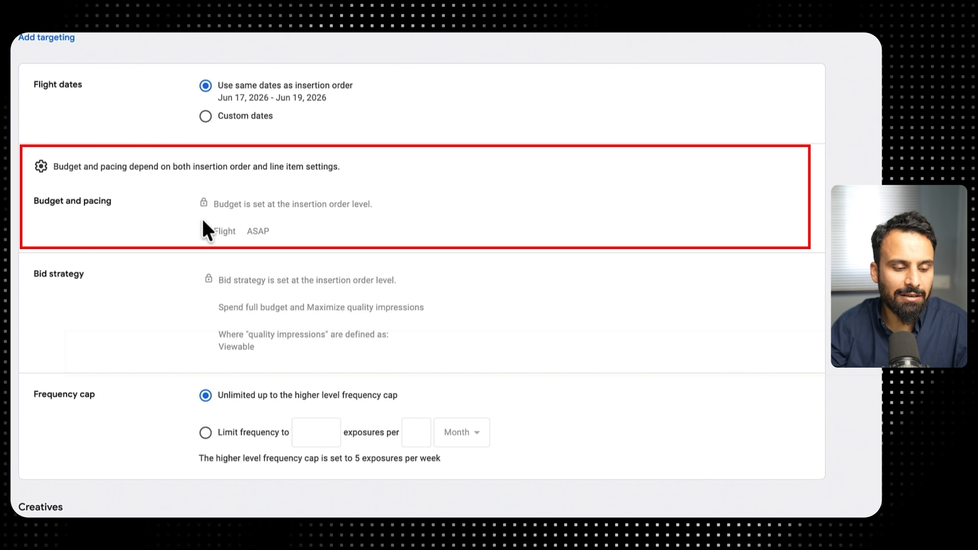
scroll(261, 234, down, 1)
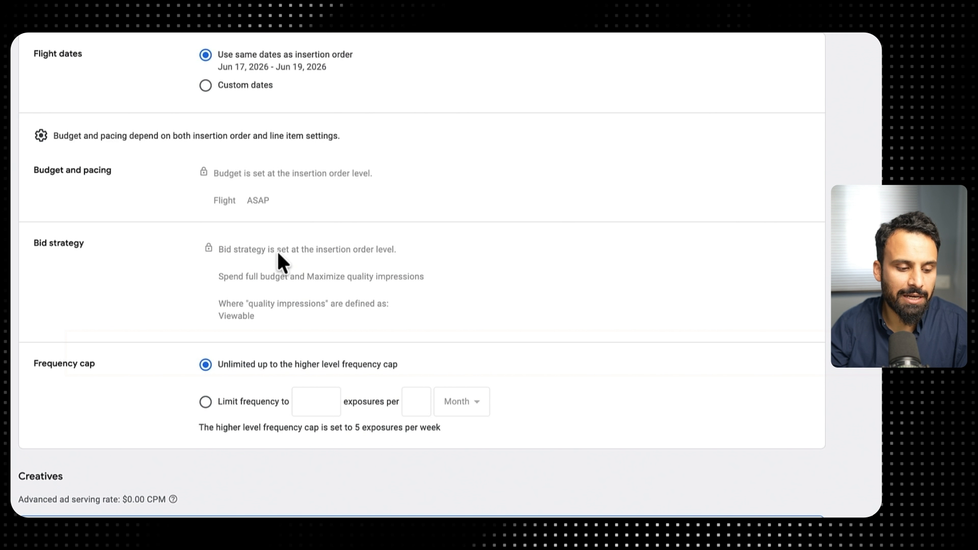
scroll(287, 296, down, 1)
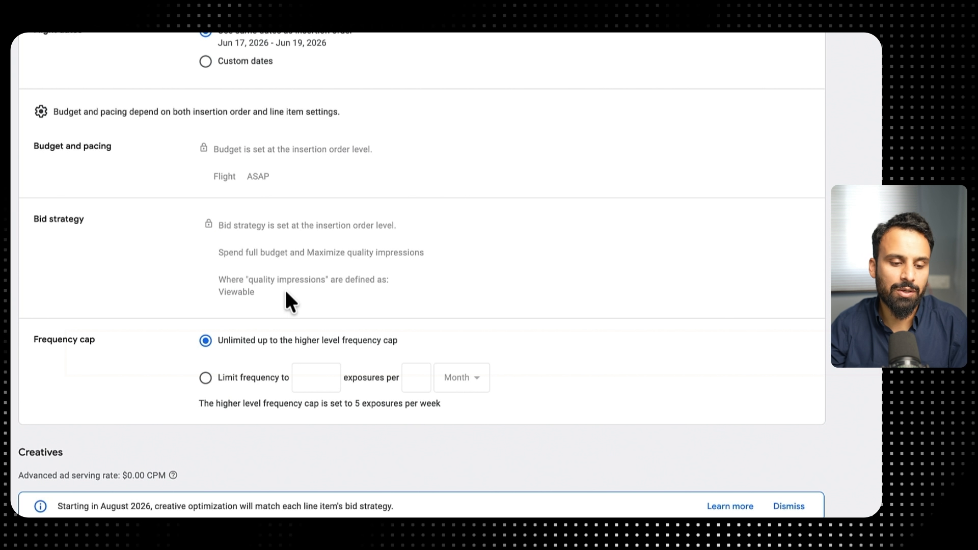
scroll(264, 305, down, 3)
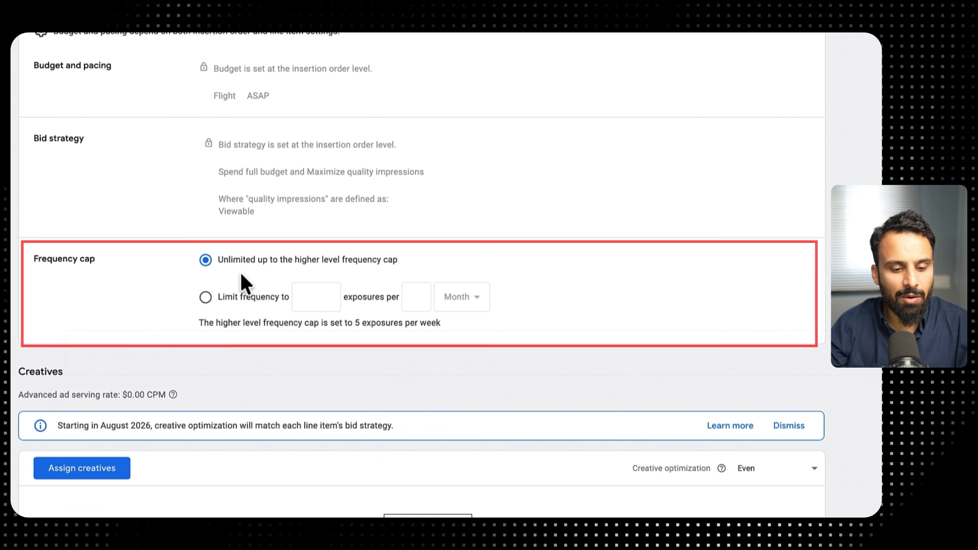
Limit the line item's frequency cap to 3 exposures per 1 week
click(206, 297)
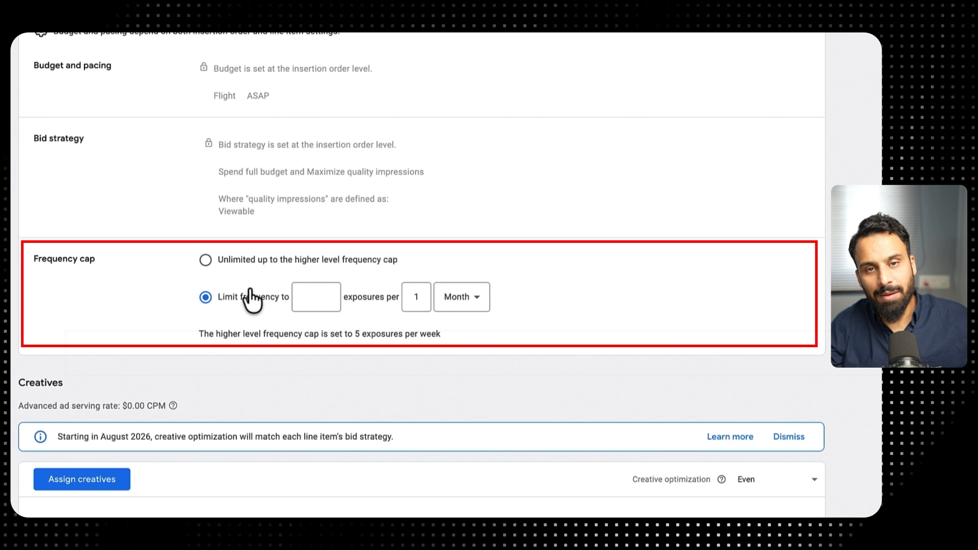
click(321, 294)
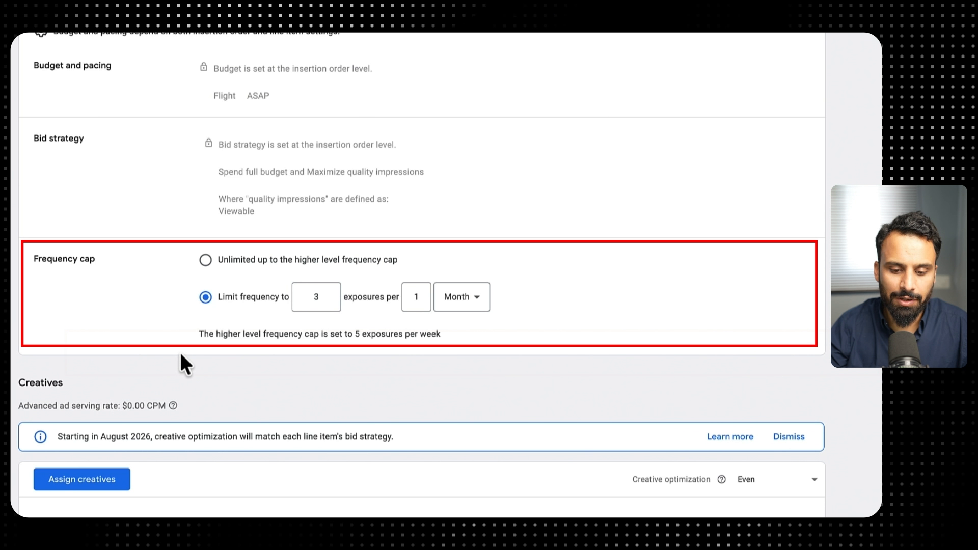
scroll(179, 350, down, 1)
click(460, 281)
click(462, 321)
Look over the line item's Creatives and Conversions sections and start assigning creatives
scroll(310, 352, down, 3)
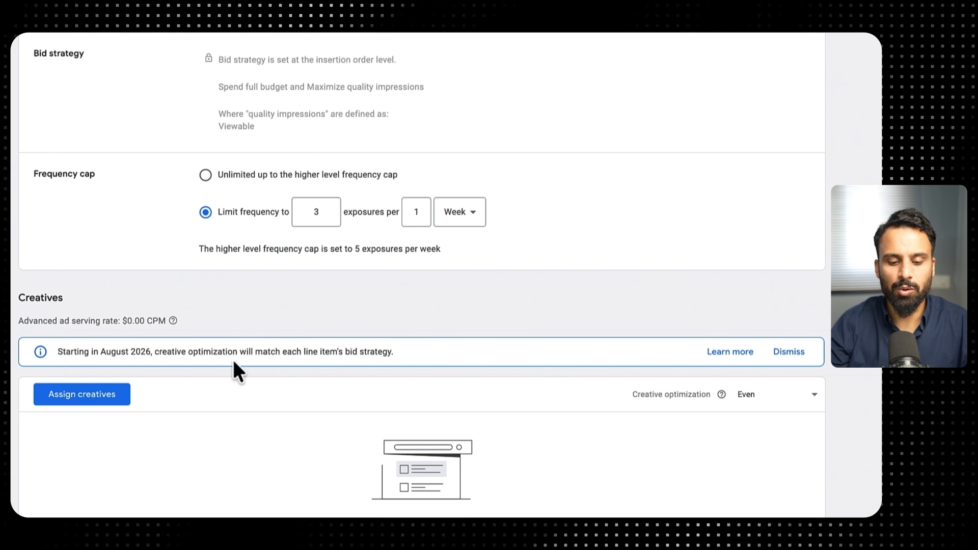
scroll(368, 313, down, 5)
scroll(368, 313, down, 4)
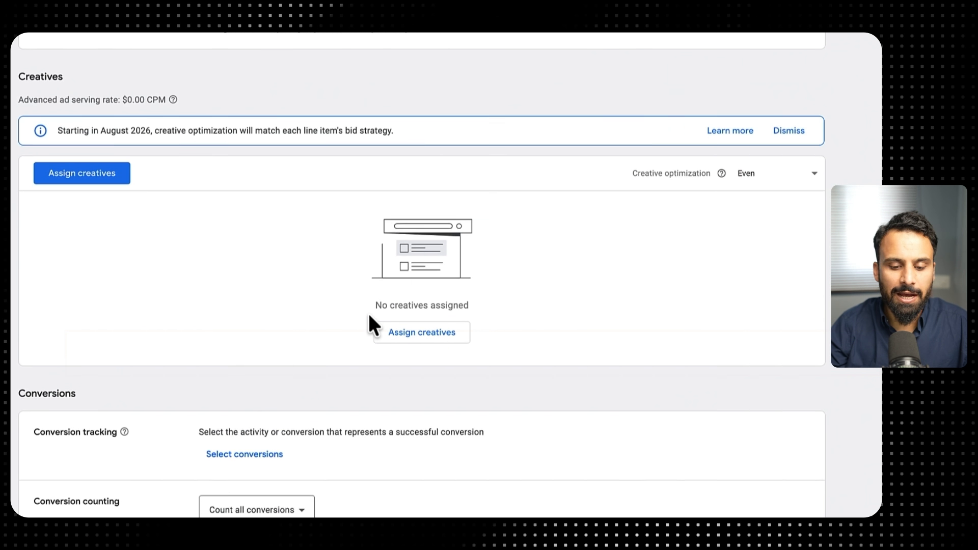
scroll(368, 312, up, 2)
click(72, 235)
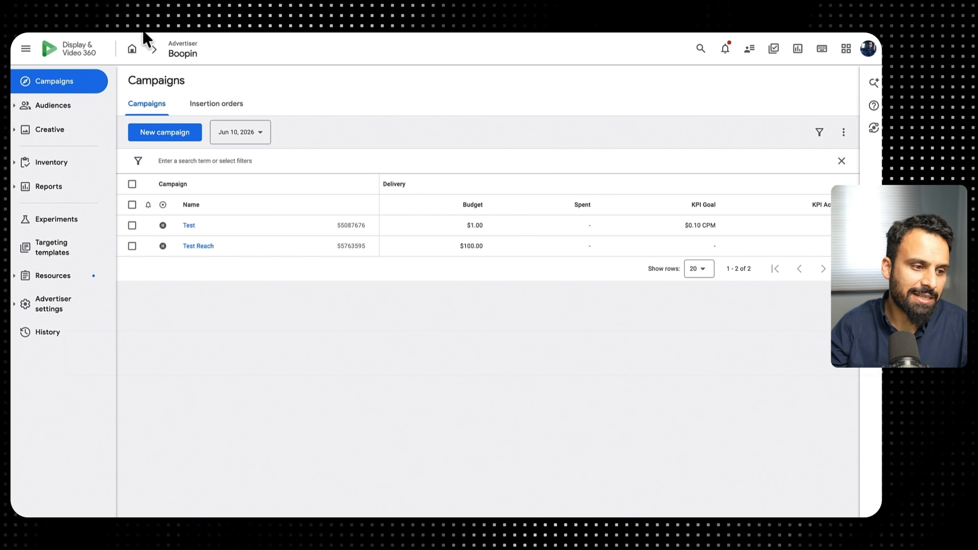
Open the advertiser's creatives list and look through the upload, bulk add and third-party options for a new creative
click(57, 133)
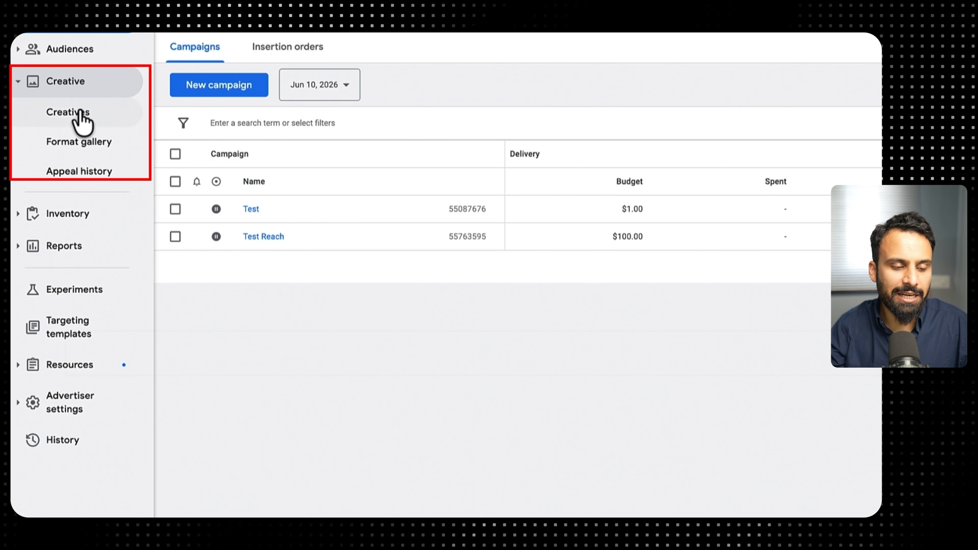
click(80, 113)
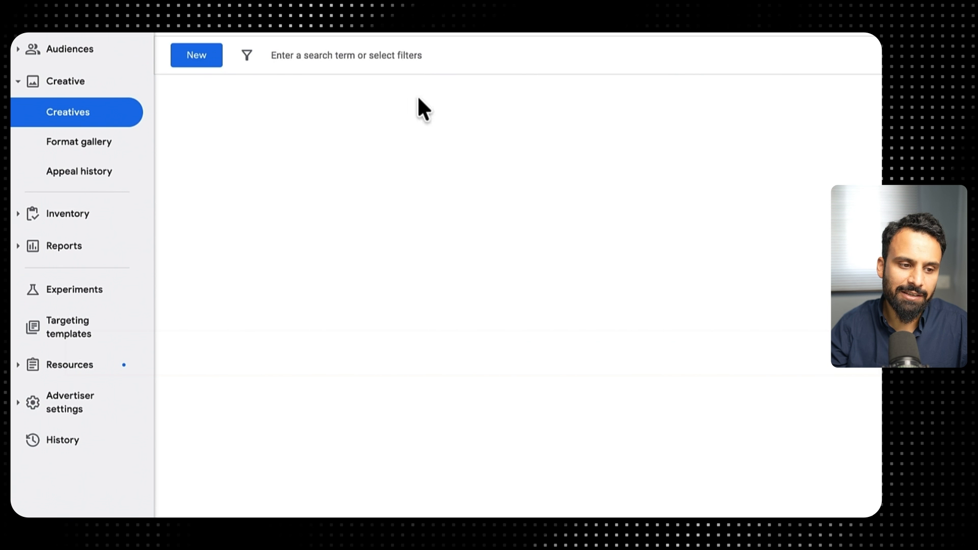
click(198, 57)
mouse_move(239, 128)
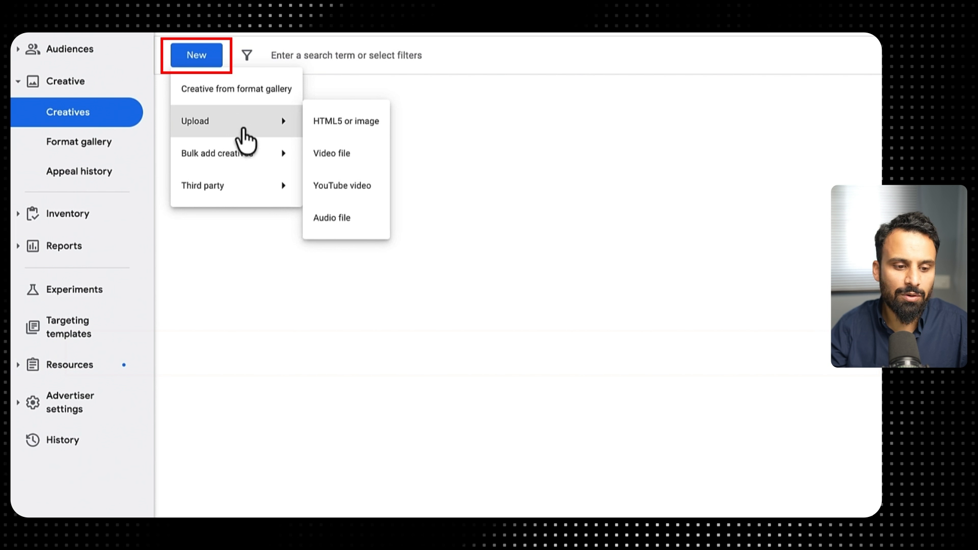
mouse_move(260, 159)
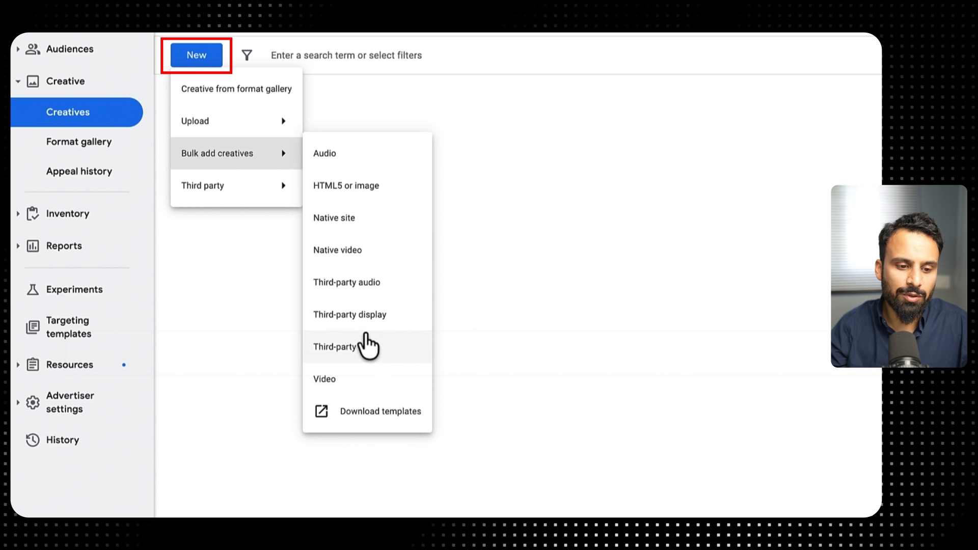
mouse_move(260, 189)
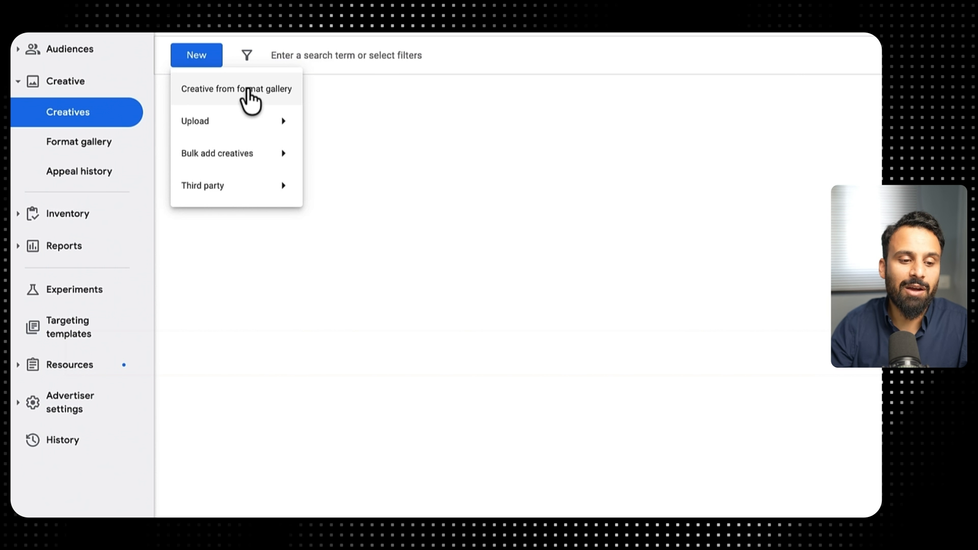
mouse_move(249, 109)
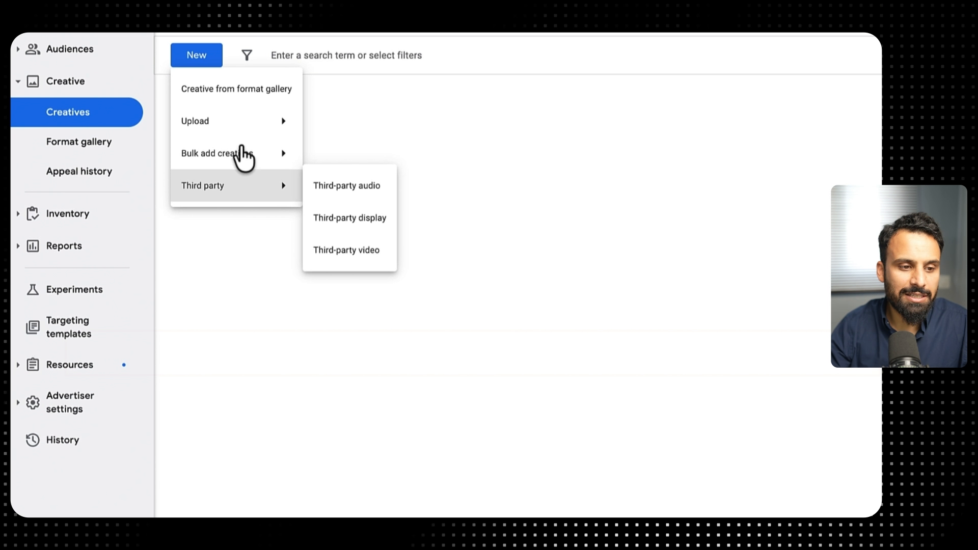
Start a new creative from the format gallery and open the recommended Swirl format's details
click(239, 89)
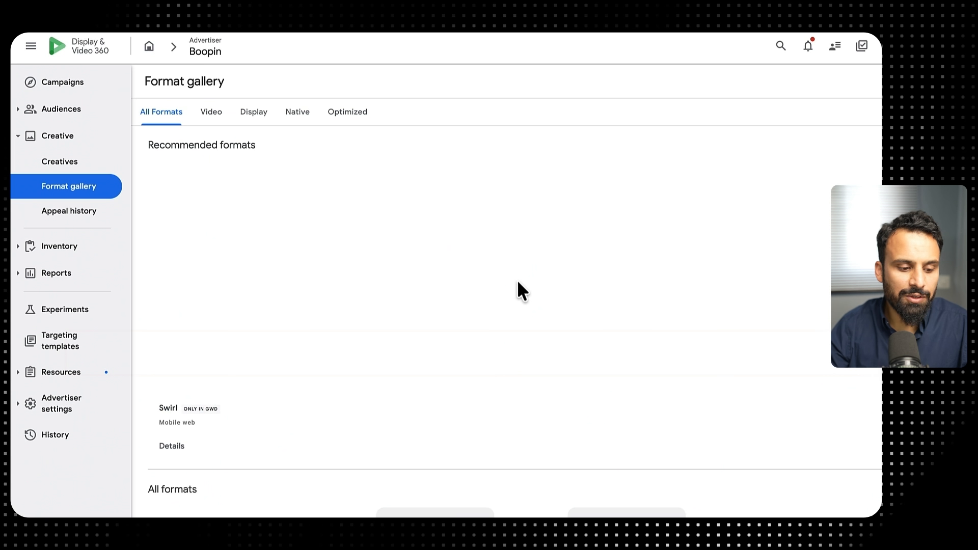
scroll(356, 334, down, 1)
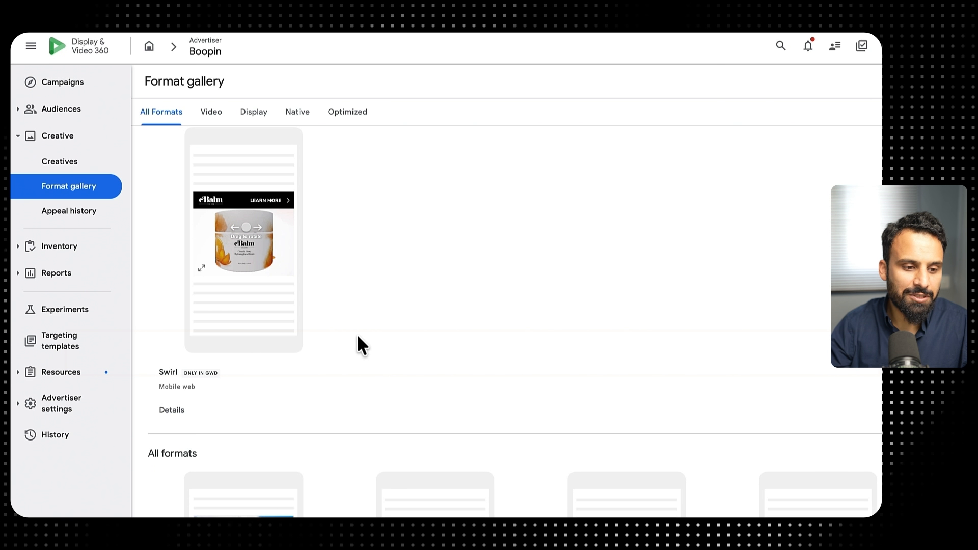
mouse_move(208, 232)
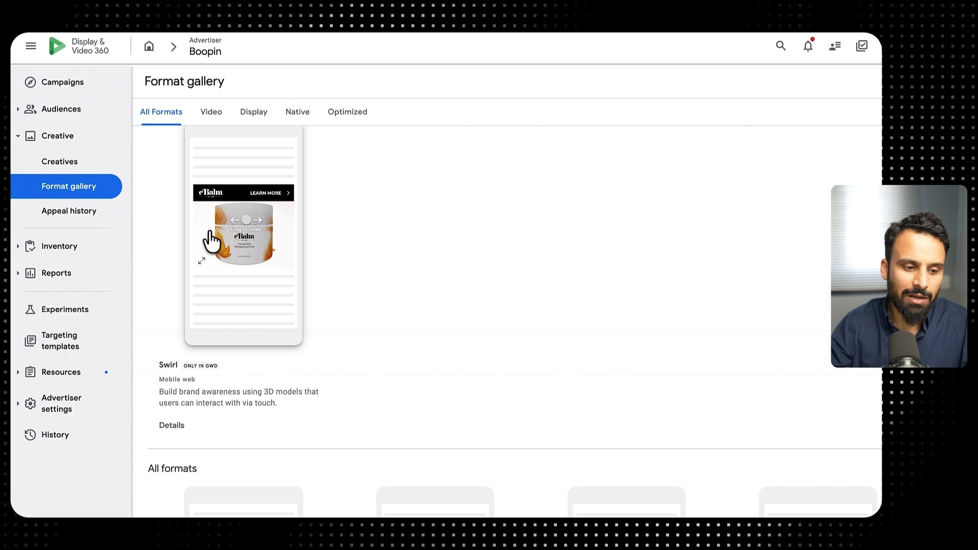
click(264, 239)
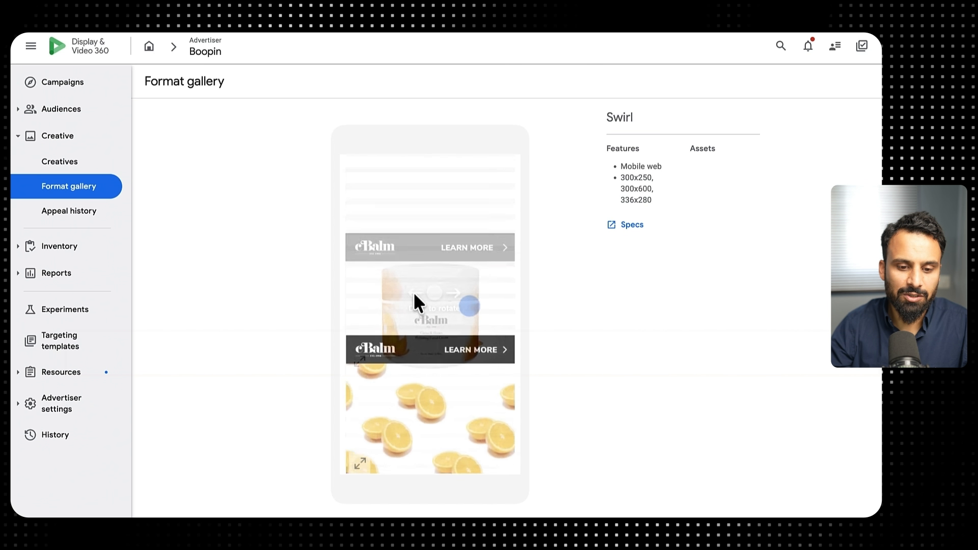
Read the Swirl format's description, features and required assets, and check its Google Web Designer templates
scroll(442, 249, down, 5)
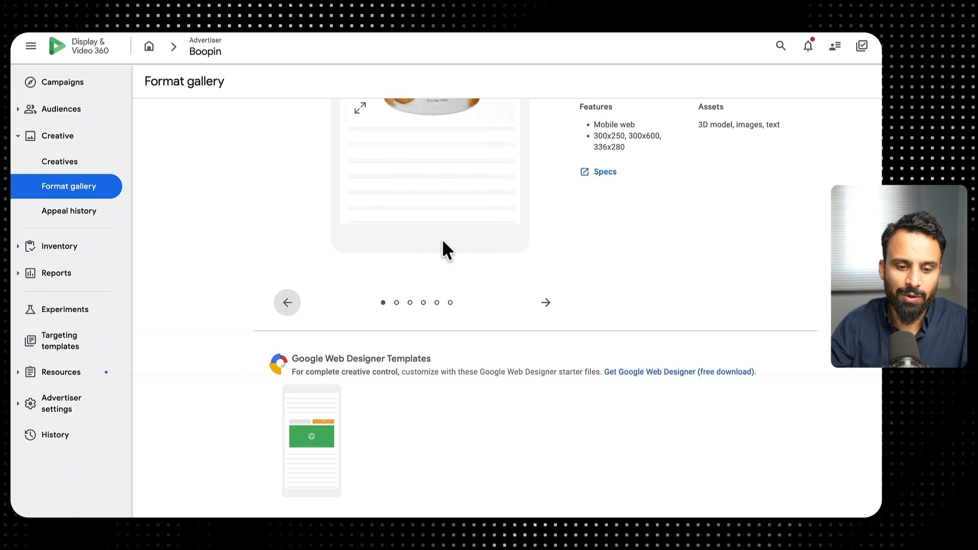
scroll(442, 242, up, 5)
scroll(442, 242, down, 1)
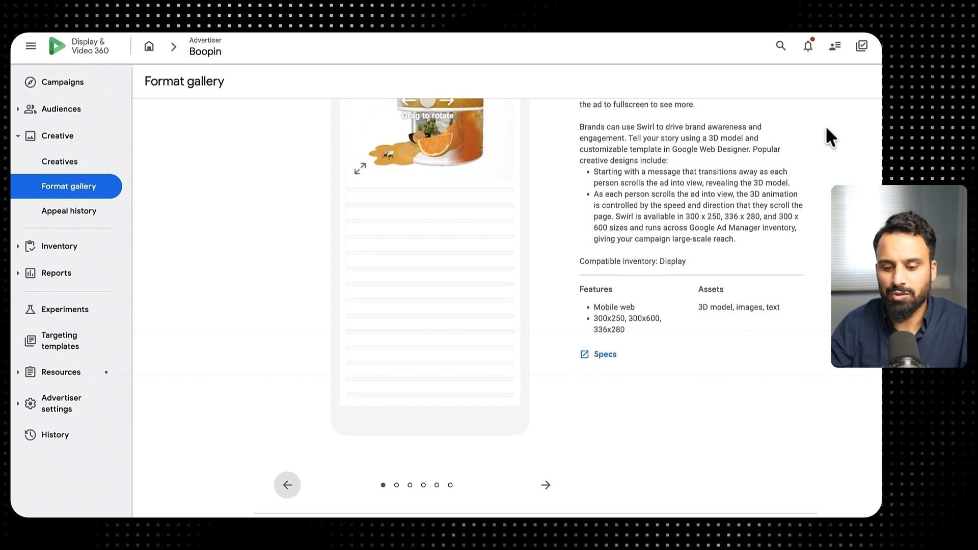
scroll(670, 283, down, 2)
scroll(670, 284, up, 4)
drag(612, 391, 716, 393)
click(716, 393)
drag(614, 154, 679, 300)
scroll(675, 300, down, 5)
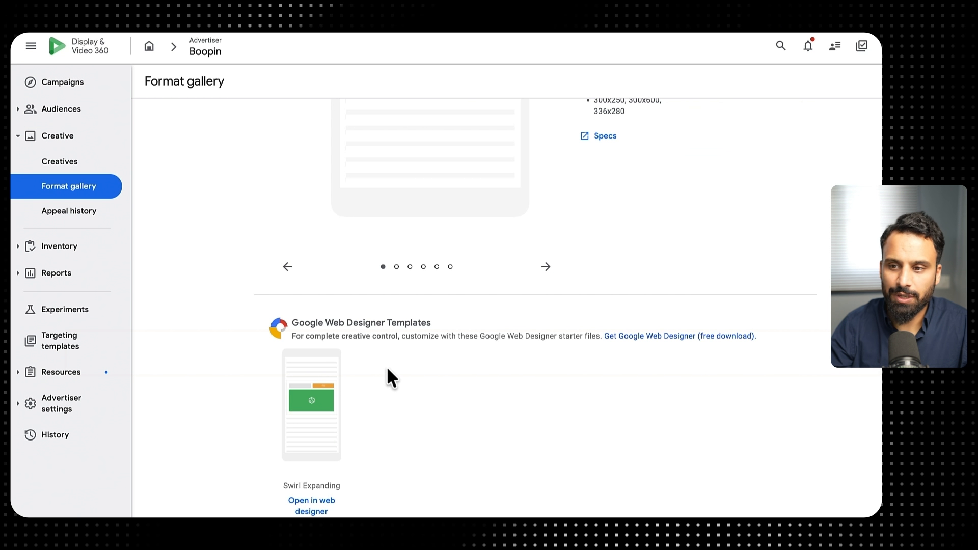
scroll(387, 366, up, 5)
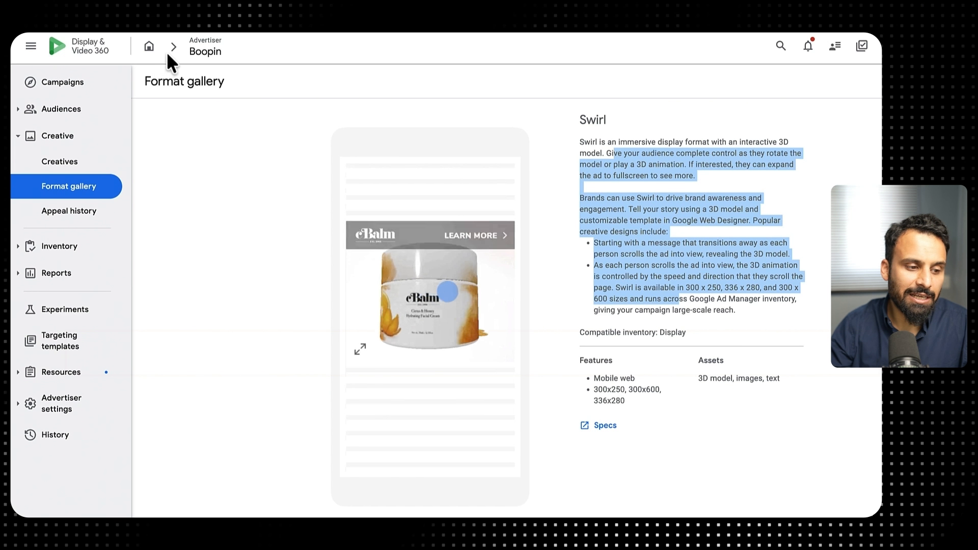
Return to the format gallery overview and look through all the available creative formats
click(78, 188)
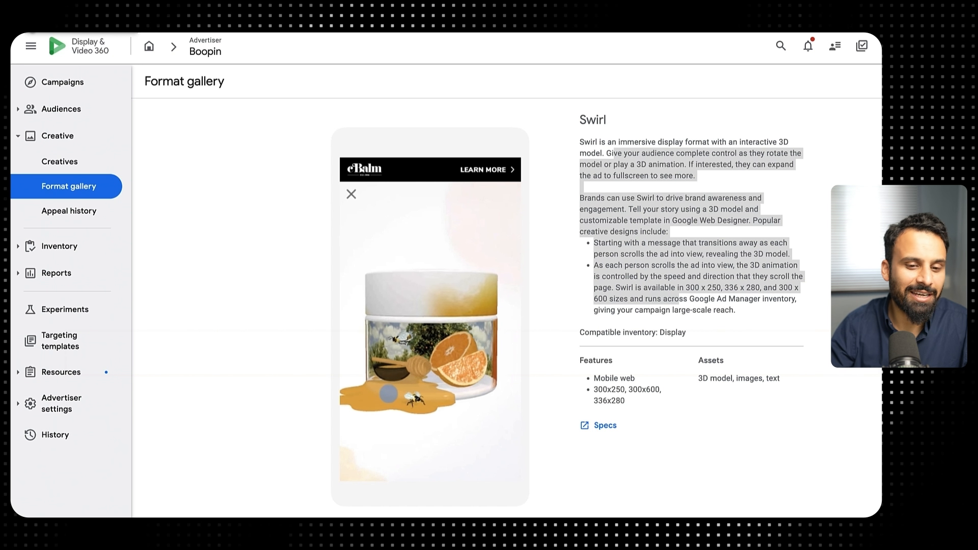
scroll(456, 153, down, 6)
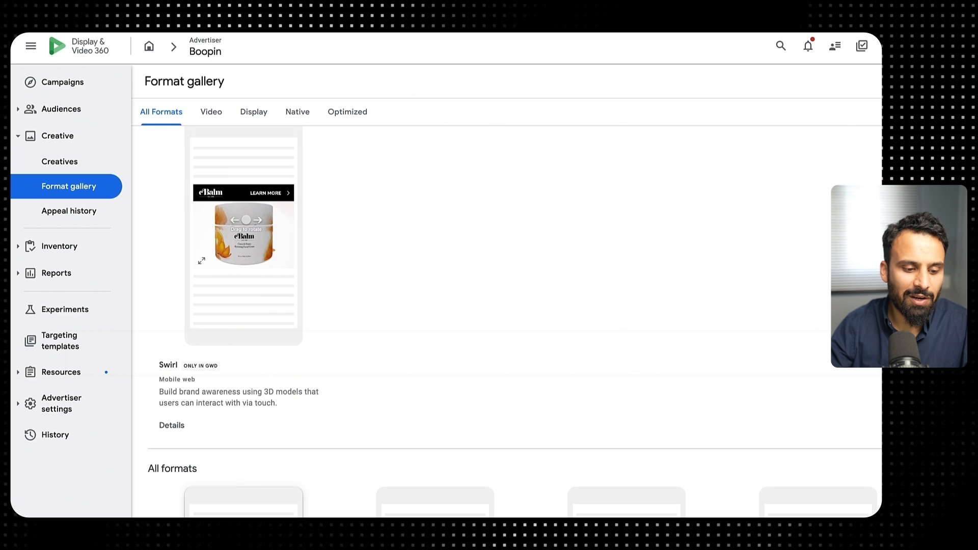
scroll(290, 326, down, 5)
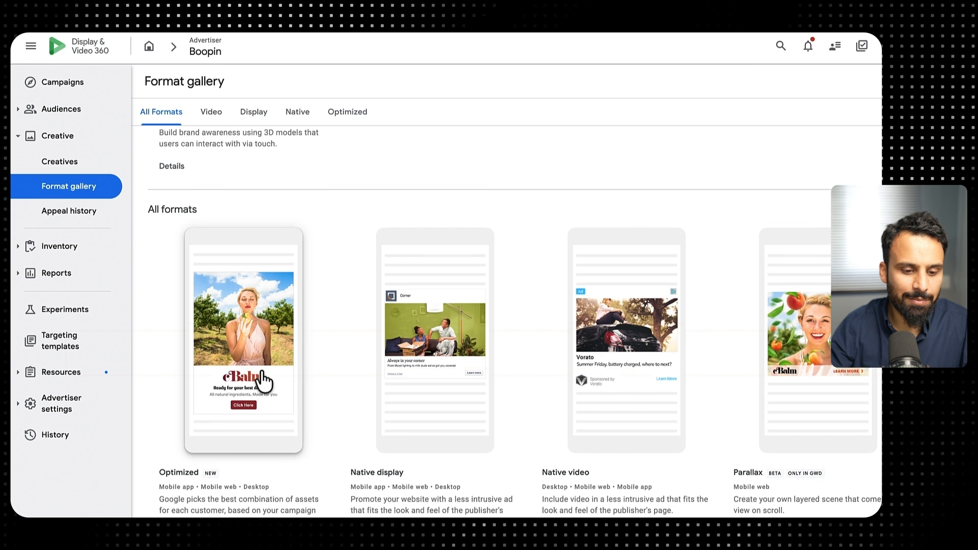
scroll(264, 379, down, 3)
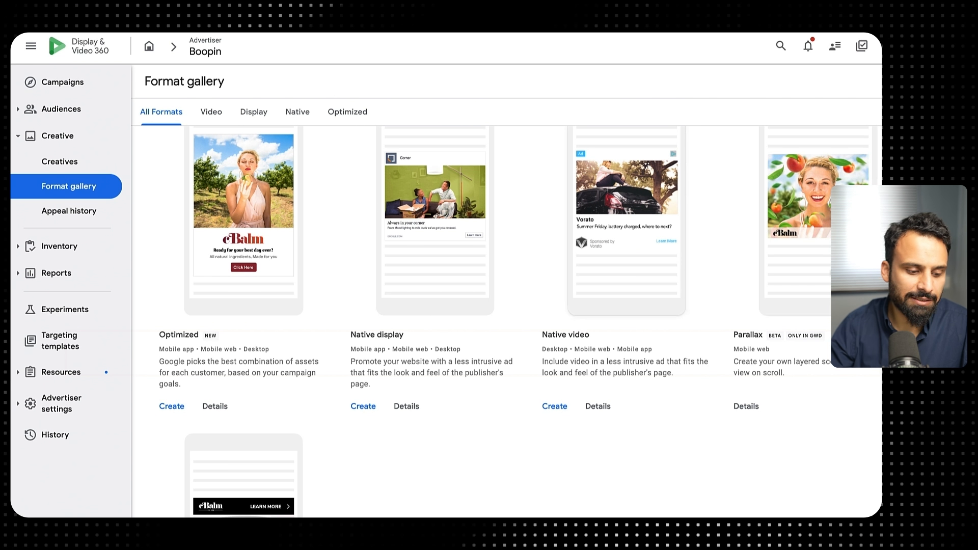
scroll(578, 321, down, 4)
scroll(301, 273, down, 8)
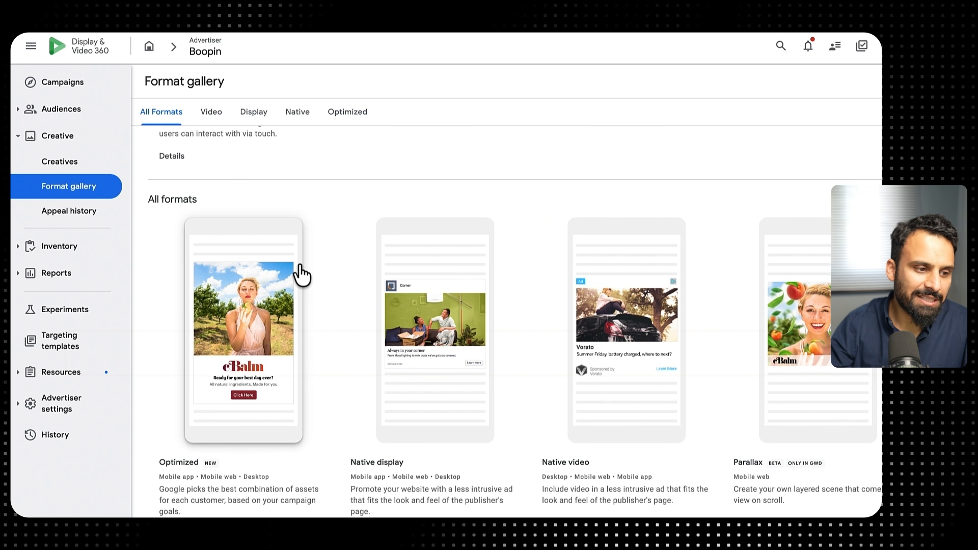
scroll(301, 273, up, 4)
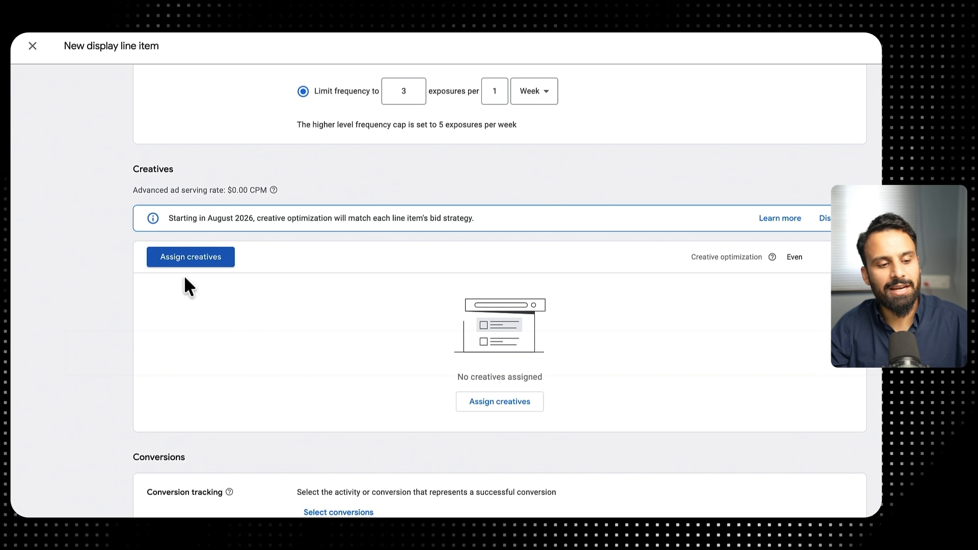
Check the eligible creatives that can be assigned to the new display line item and close the selection without assigning any
click(213, 262)
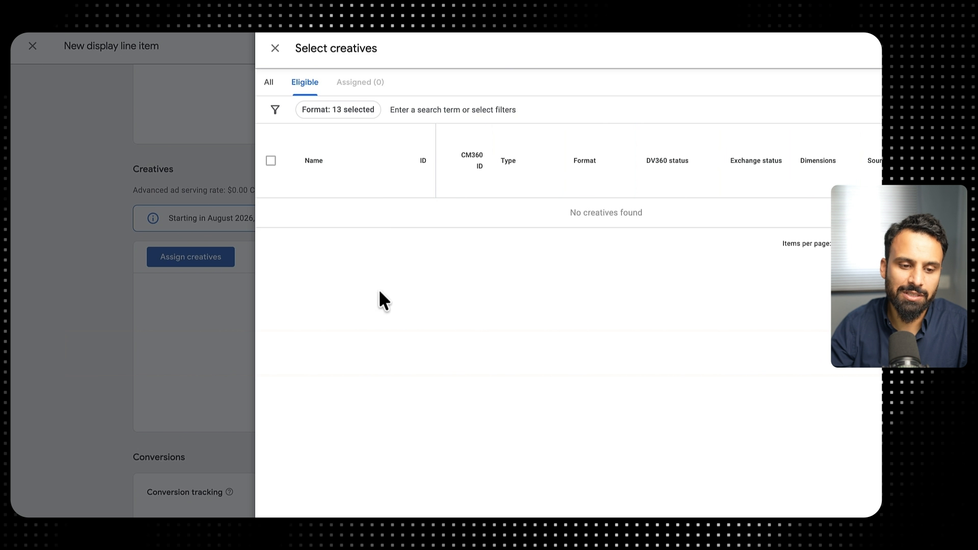
click(275, 49)
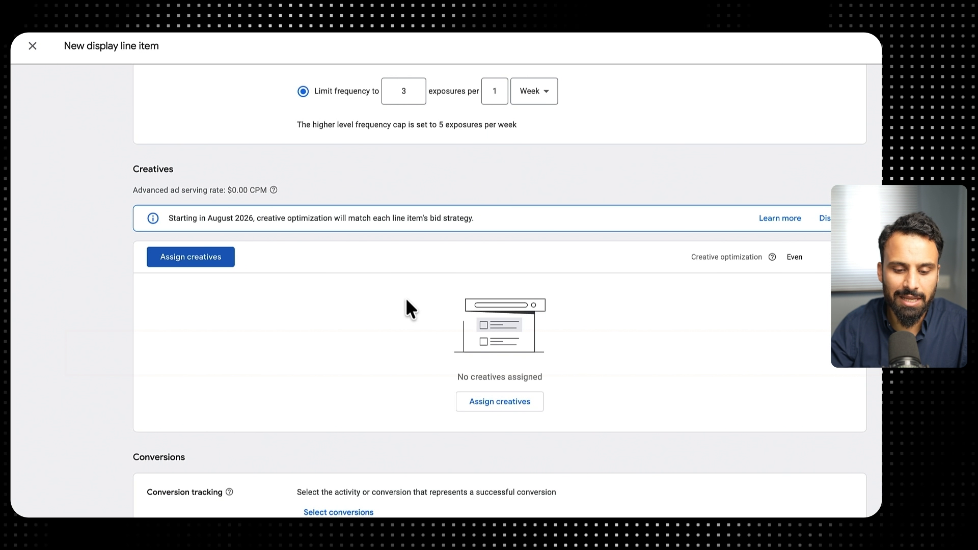
scroll(335, 318, down, 1)
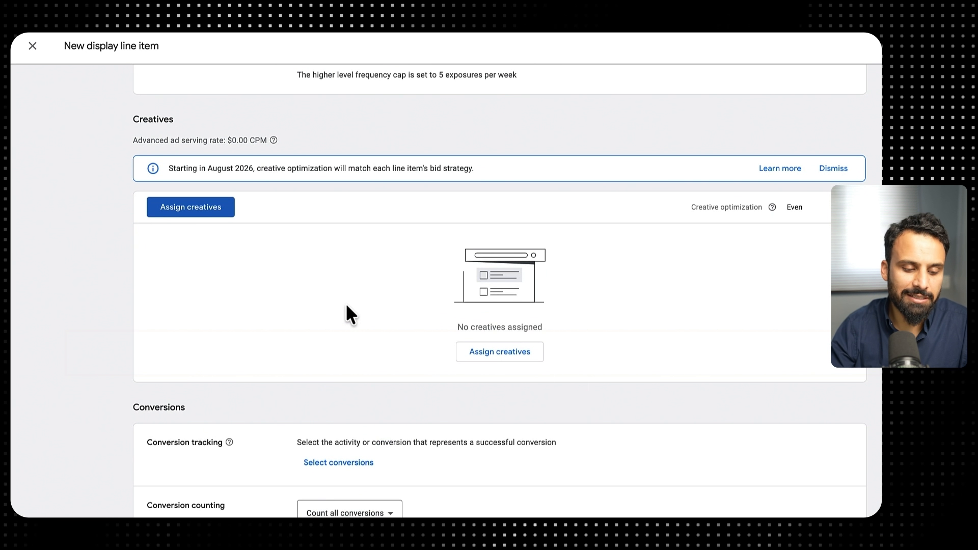
Review the new line item's conversion tracking, conversion counting and attribution model options without changing any of them
scroll(345, 303, down, 3)
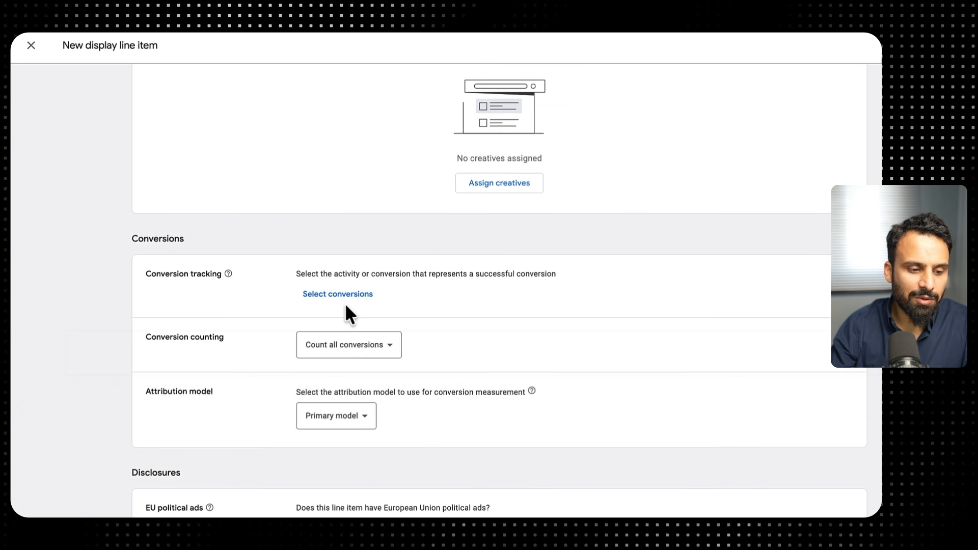
click(306, 275)
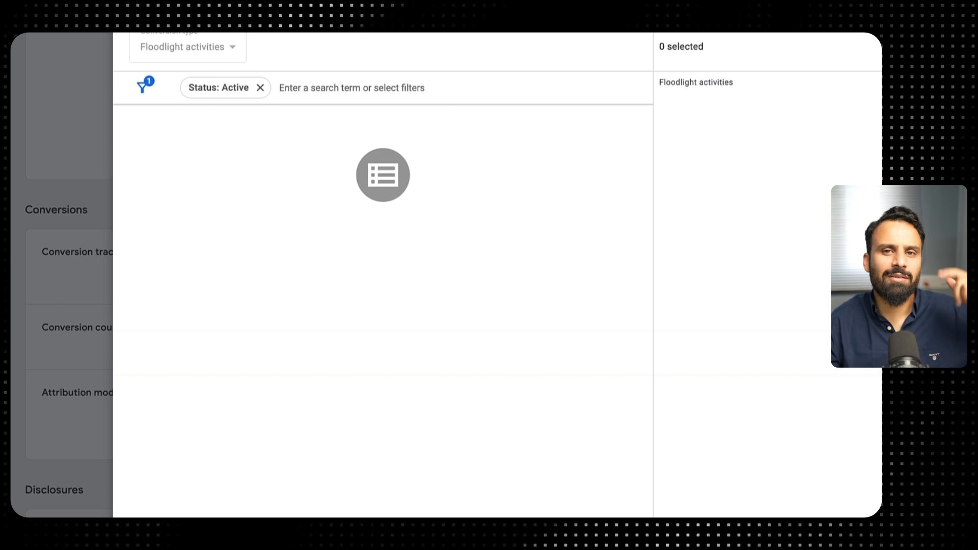
key(Escape)
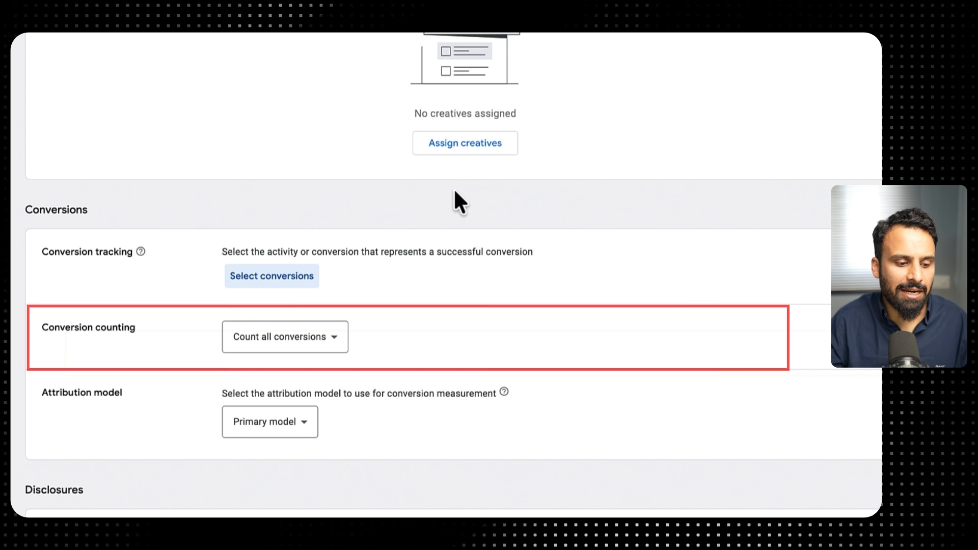
click(331, 338)
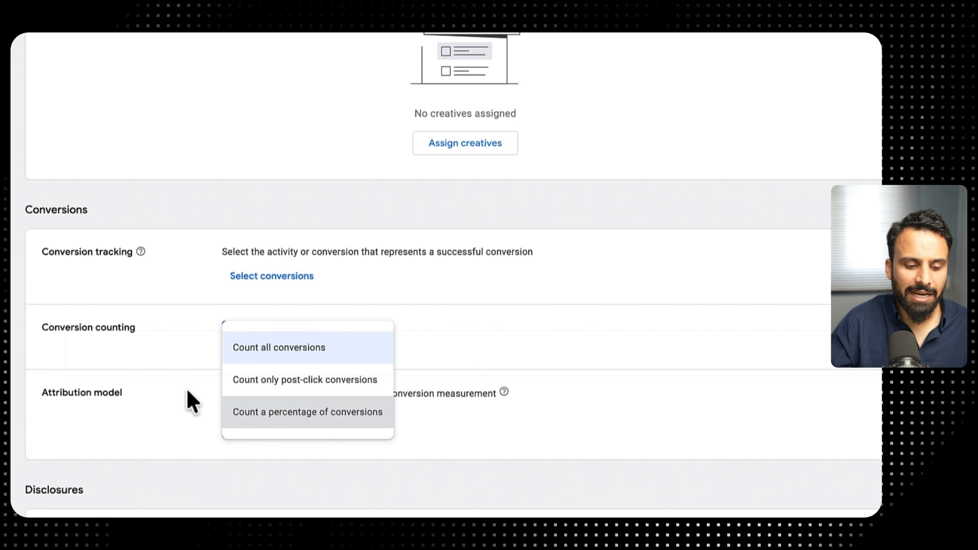
click(168, 388)
click(269, 432)
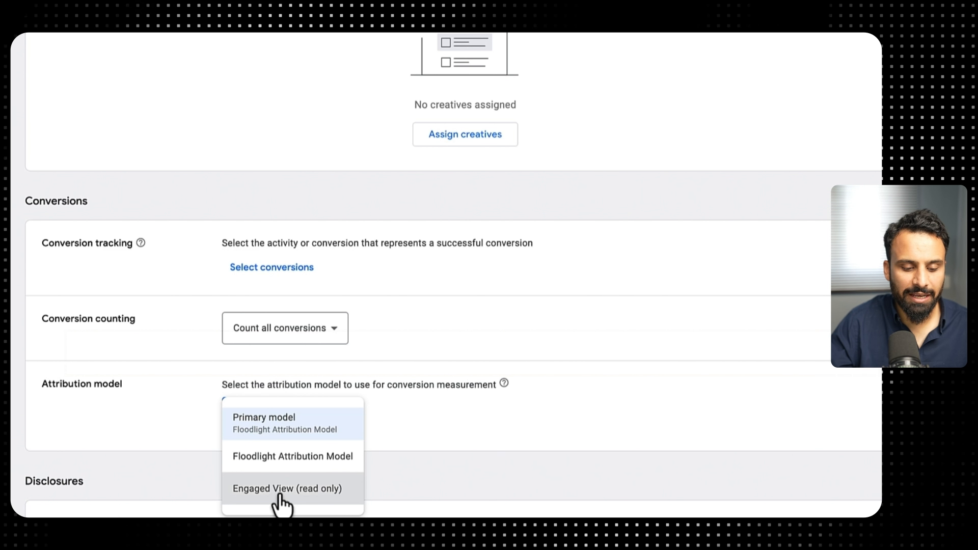
click(158, 402)
Declare that the line item doesn't have EU political ads and create the display line item
scroll(178, 431, down, 2)
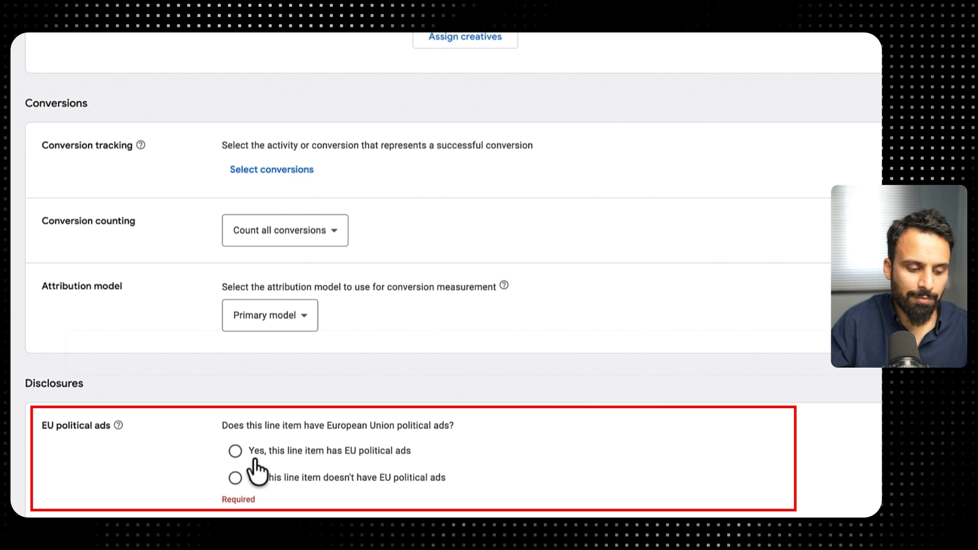
click(235, 477)
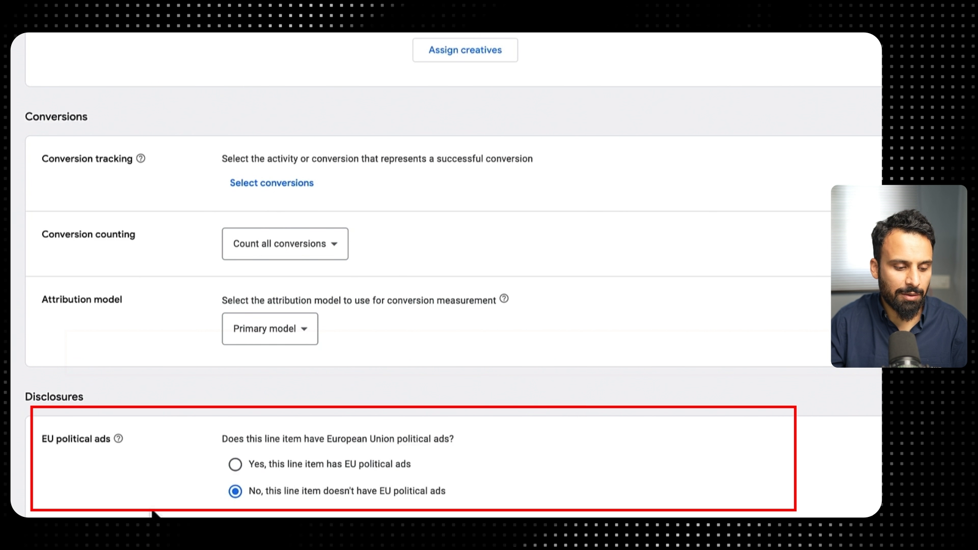
scroll(270, 475, down, 9)
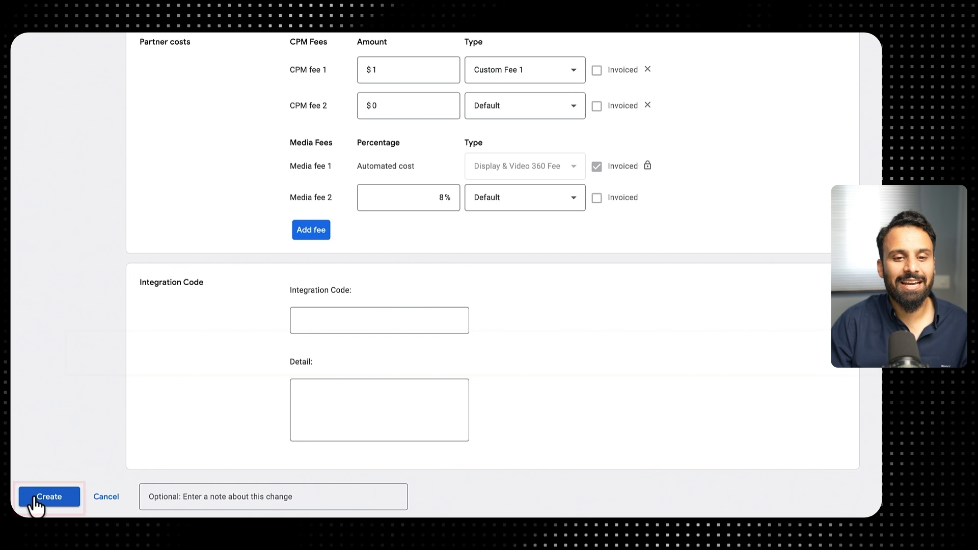
click(35, 498)
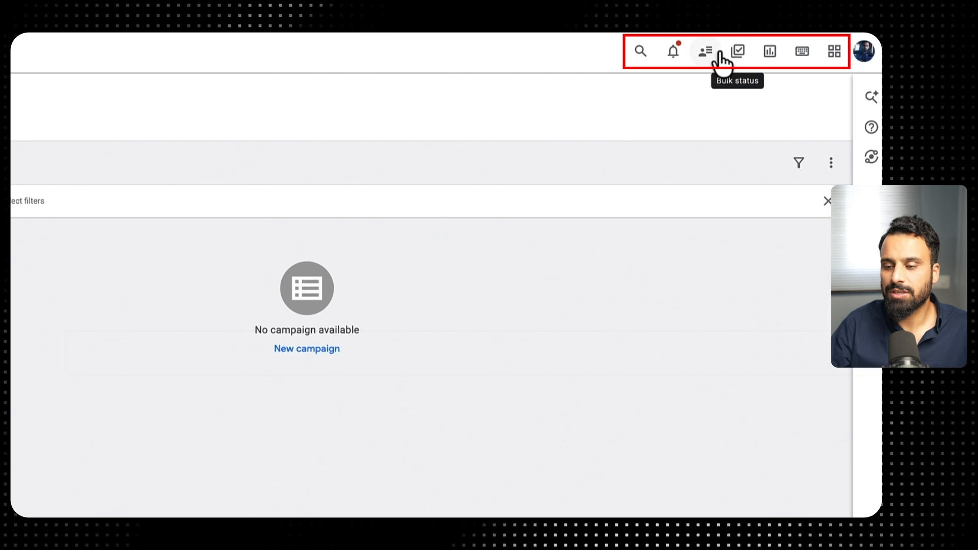
Check the available report types and open the Boopin advertiser's list of inventory plans
click(772, 55)
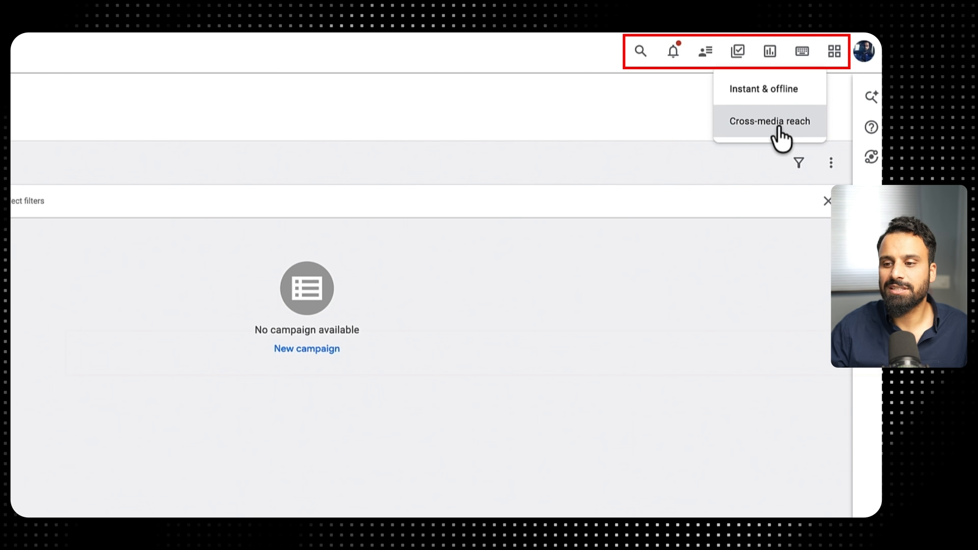
click(770, 52)
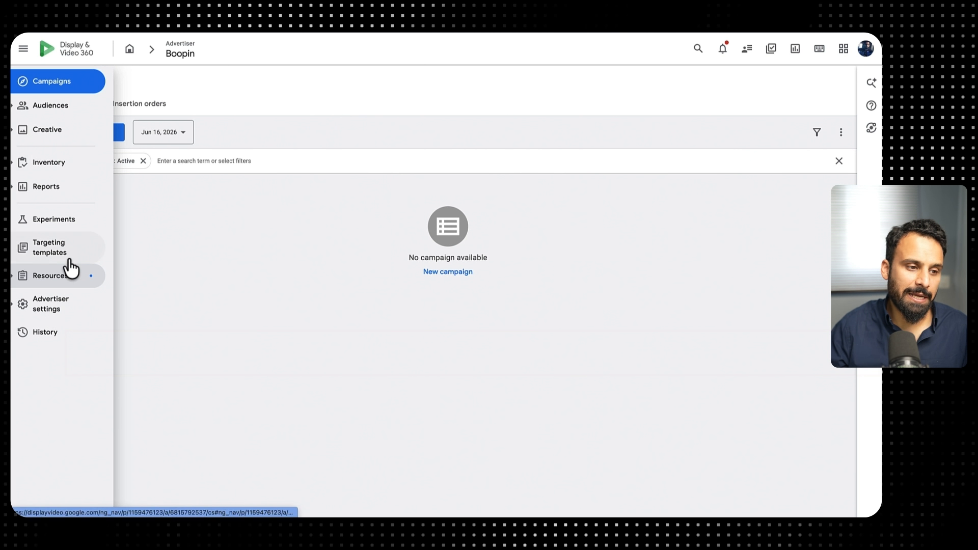
click(44, 163)
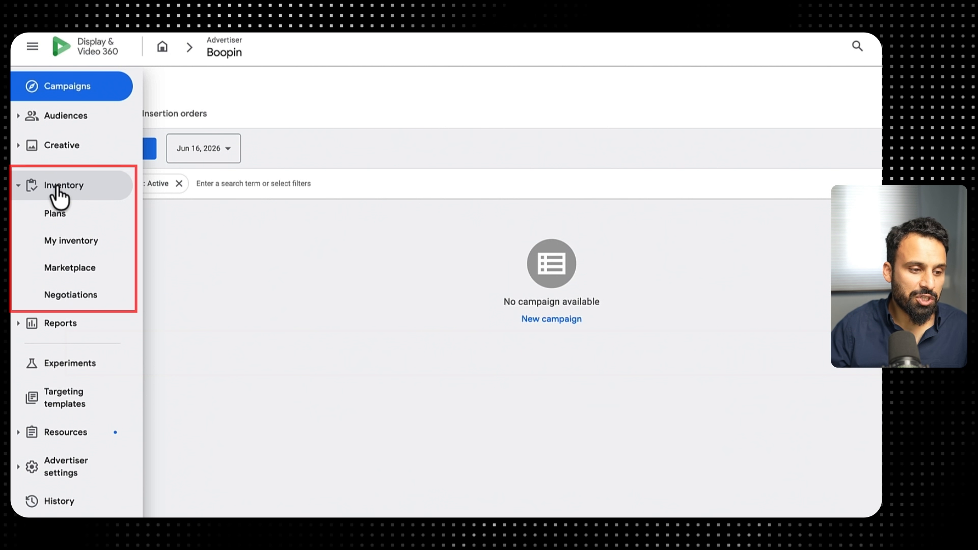
click(75, 219)
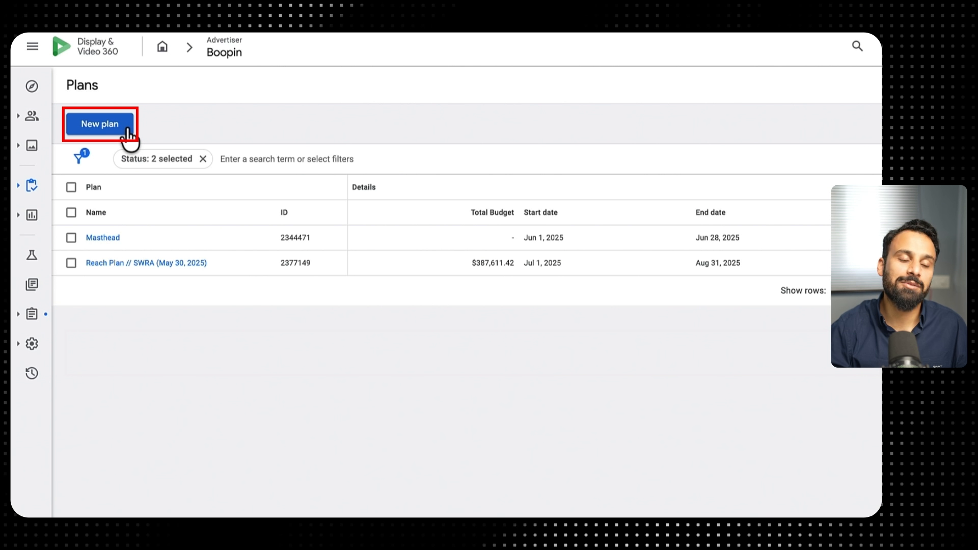
Open the inventory Marketplace and look through its featured packages, instant deals and exchanges
mouse_move(17, 266)
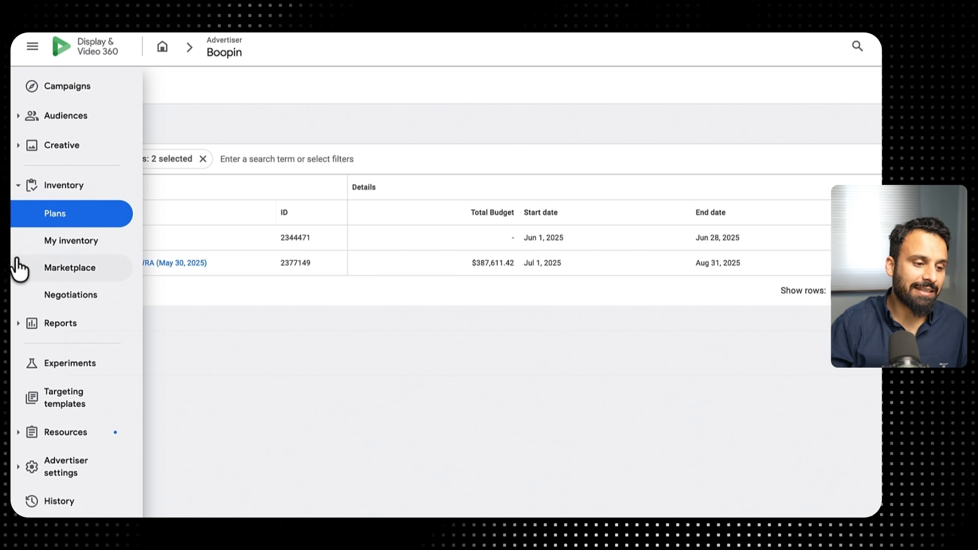
click(65, 270)
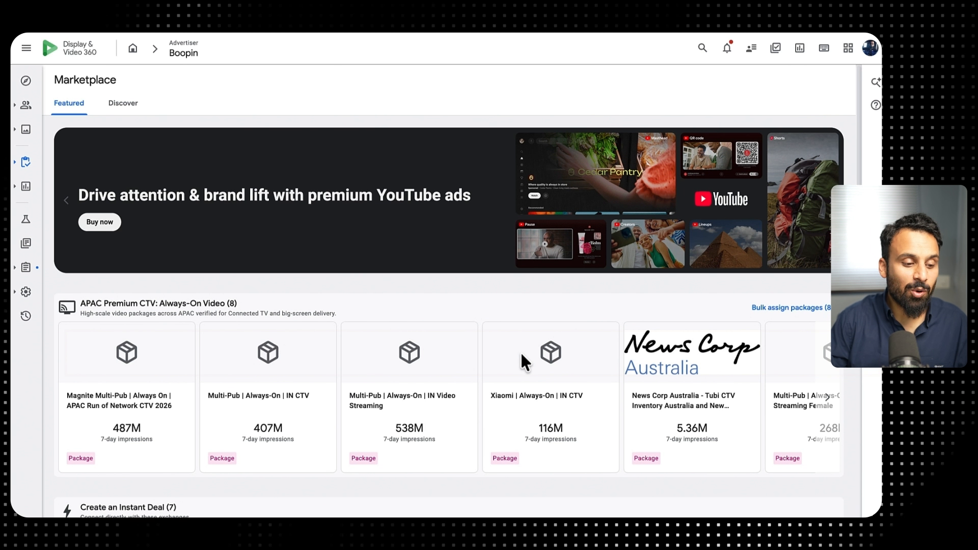
scroll(384, 377, down, 8)
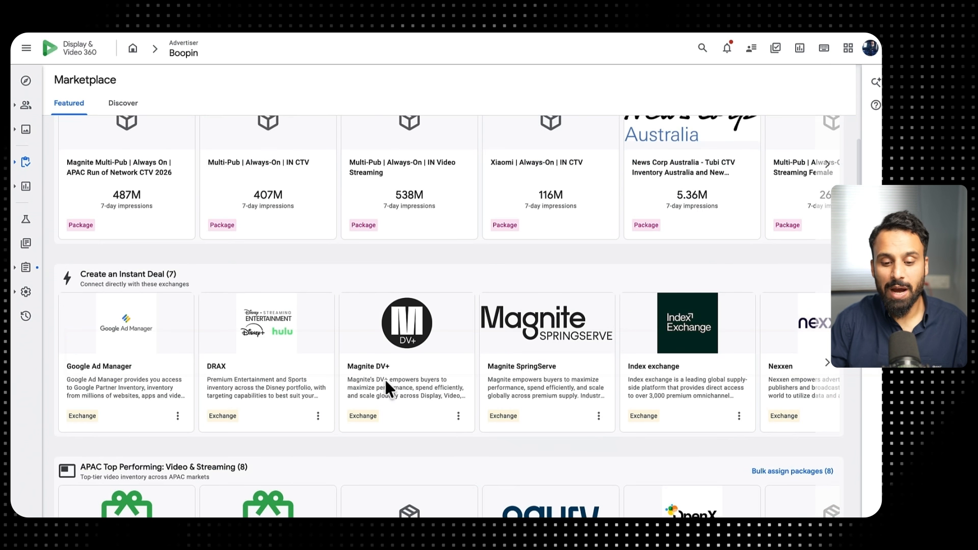
scroll(385, 390, down, 3)
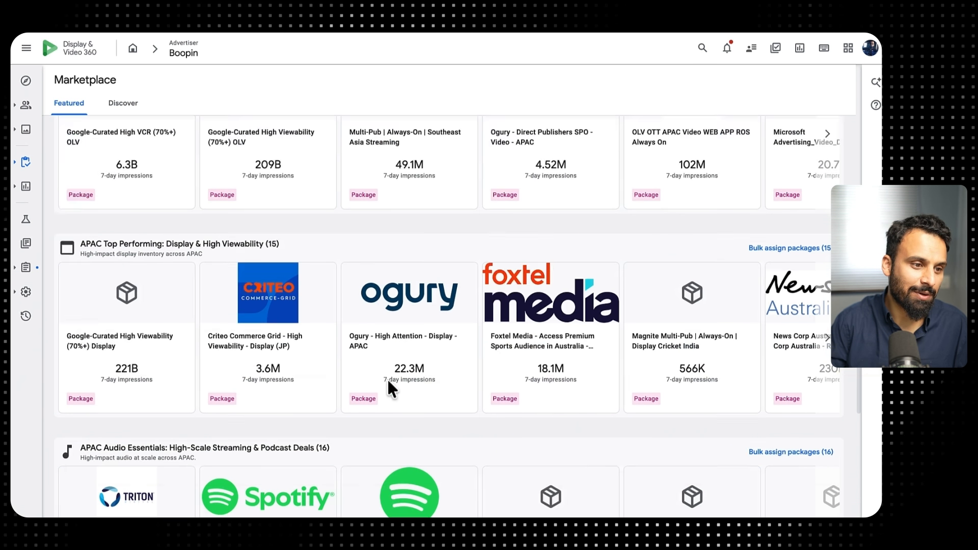
scroll(388, 379, up, 10)
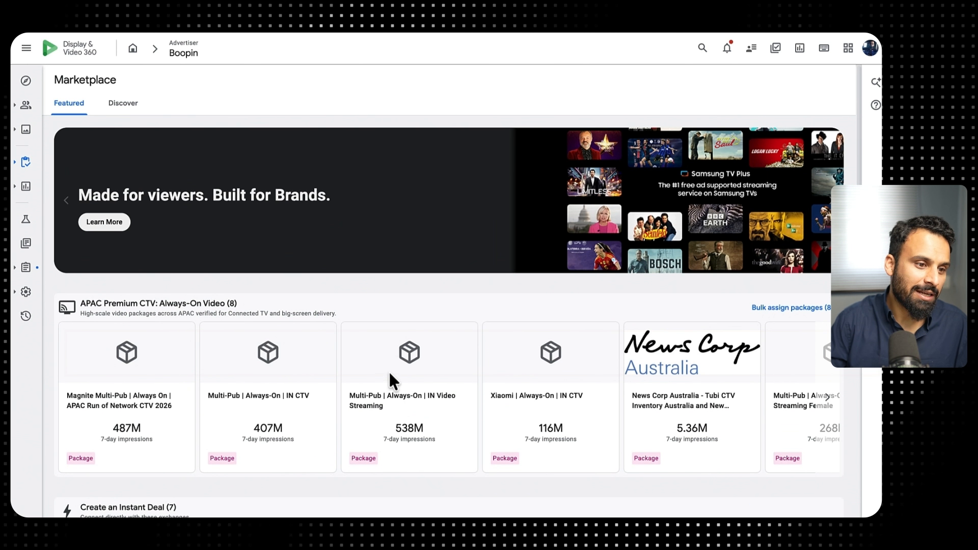
Switch the Marketplace to its Discover view and look over the inventory list and available filters
click(118, 106)
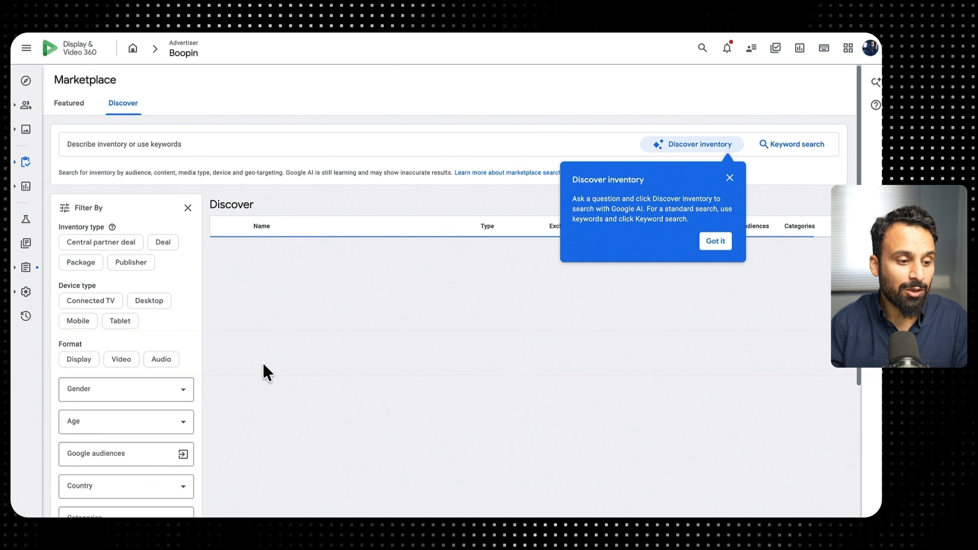
scroll(167, 340, down, 2)
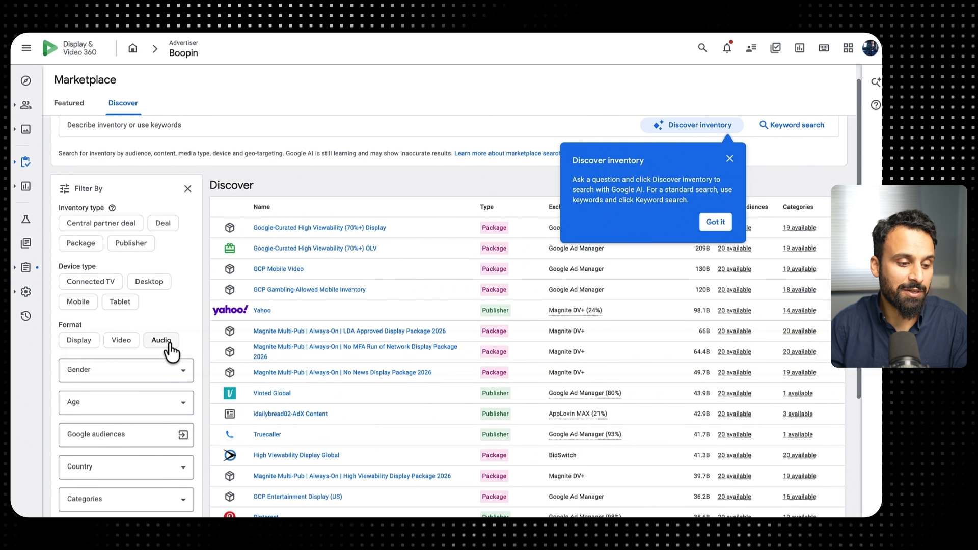
scroll(123, 283, down, 1)
scroll(116, 269, up, 3)
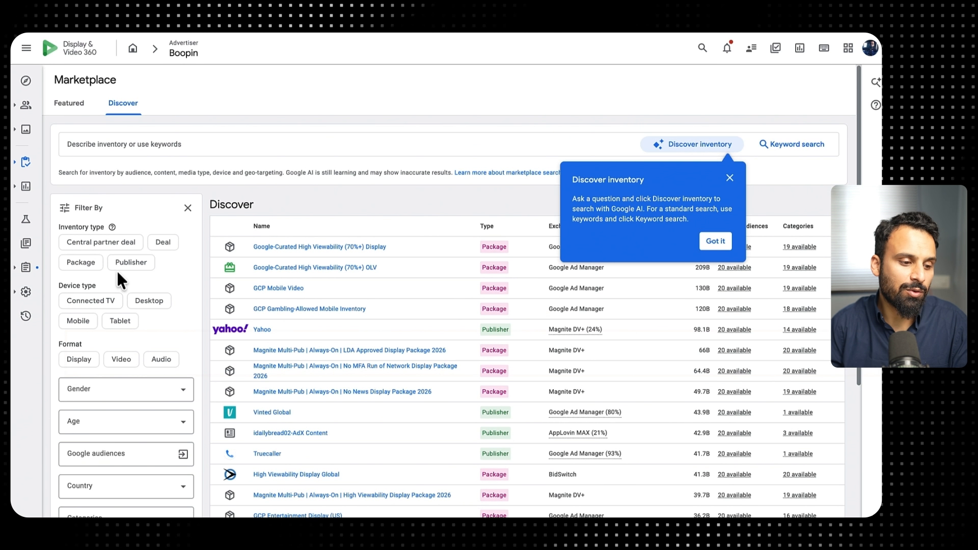
Filter the Marketplace inventory to the Desktop device type and the Display format
click(152, 302)
scroll(154, 321, down, 2)
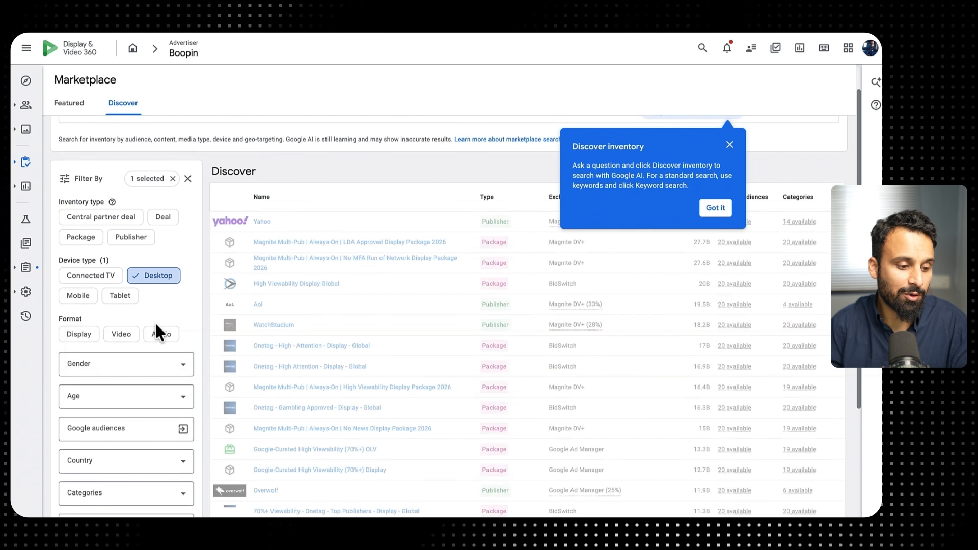
click(80, 330)
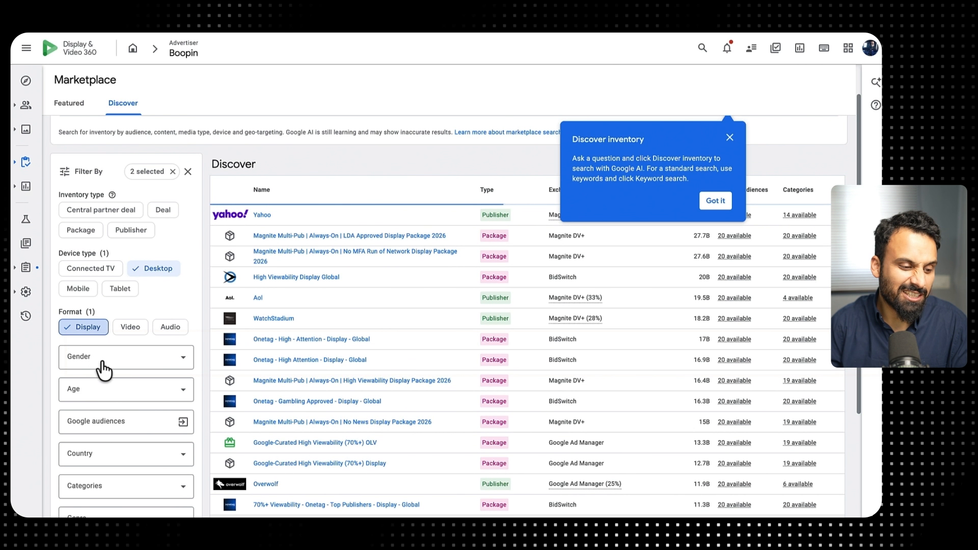
Check the choices offered by the Country and Categories inventory filters without selecting any
scroll(103, 367, down, 3)
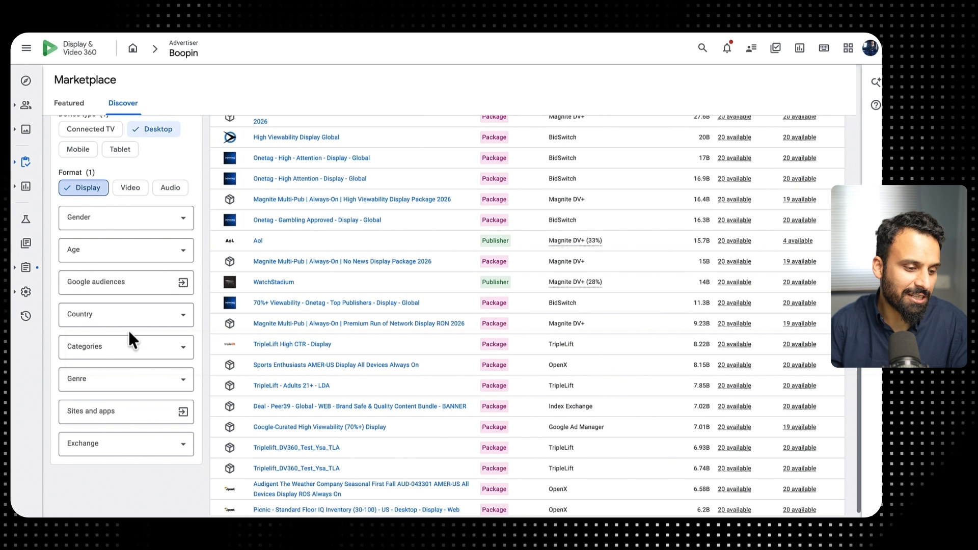
click(144, 319)
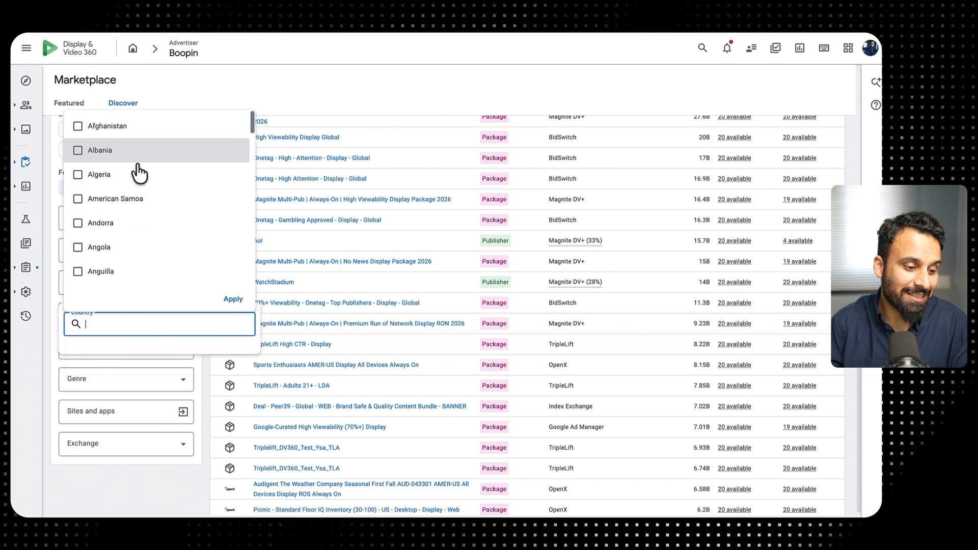
click(179, 86)
click(138, 347)
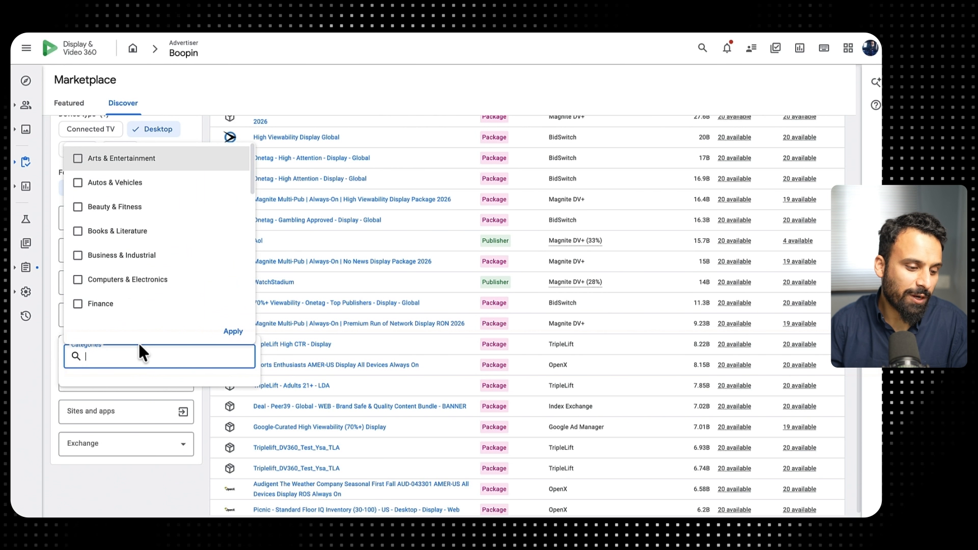
click(182, 87)
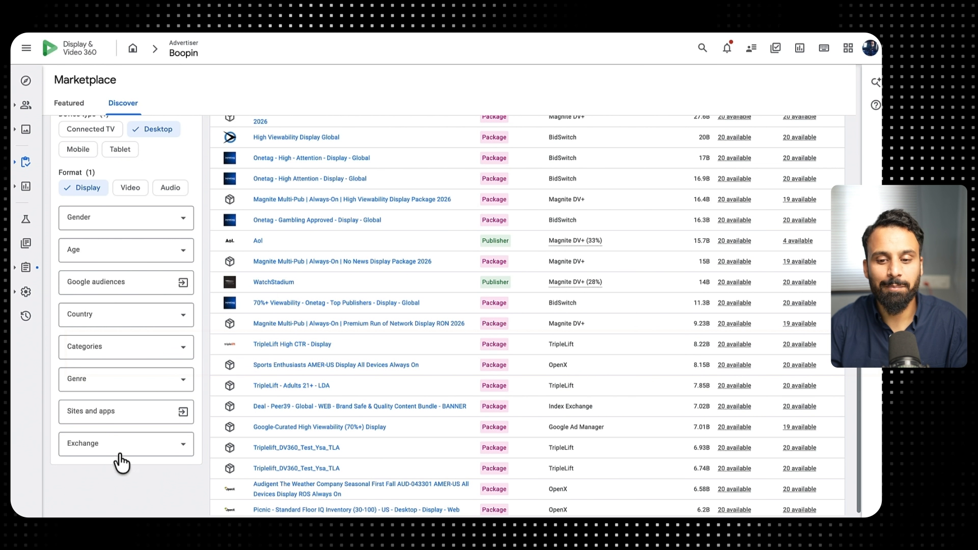
Dismiss the Discover inventory tip and look through the filtered list of publishers and packages
scroll(405, 230, up, 4)
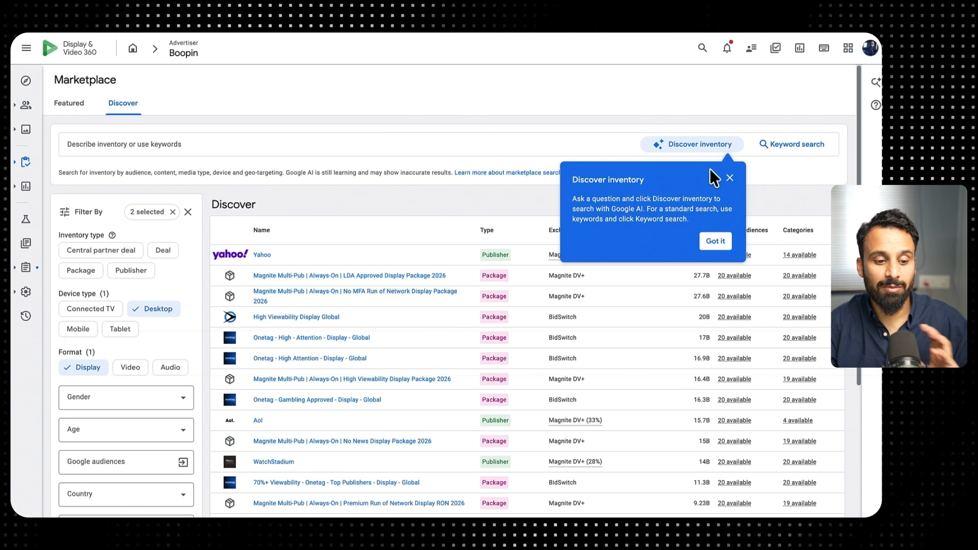
click(728, 177)
scroll(456, 396, down, 5)
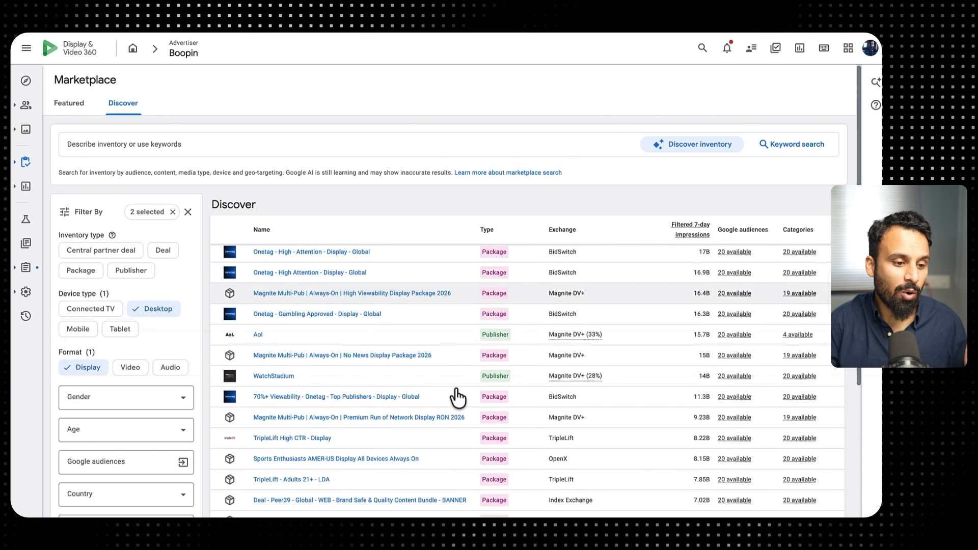
scroll(456, 397, up, 5)
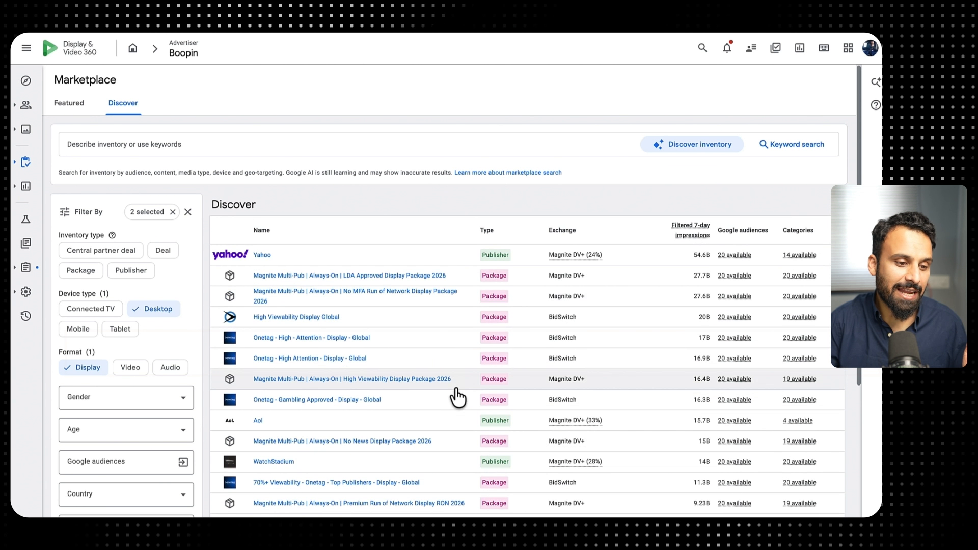
Clear all inventory filters and search the Marketplace for "bbc"
click(174, 212)
click(239, 144)
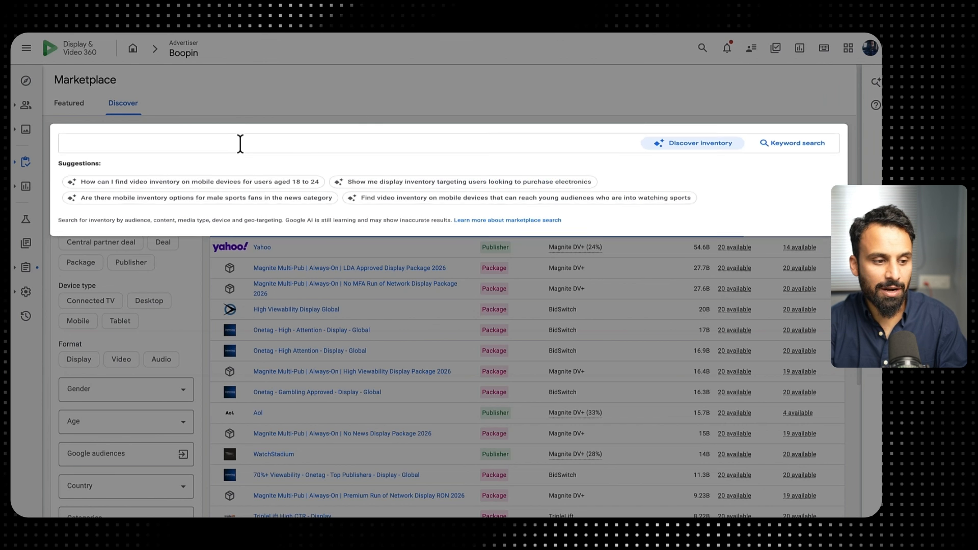
text(bbc)
key(Return)
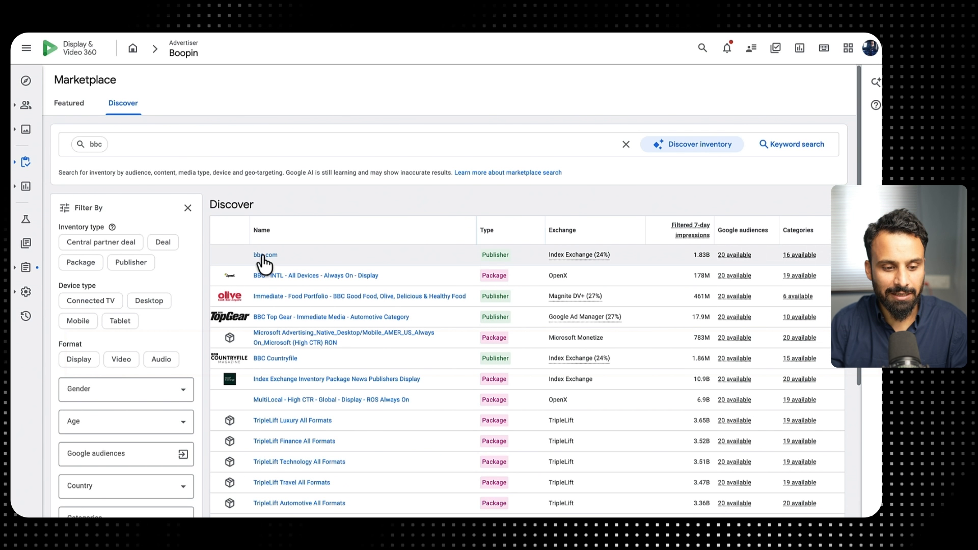
Open the bbc.com publisher's details and examine its impressions, audience breakdown and description
click(263, 256)
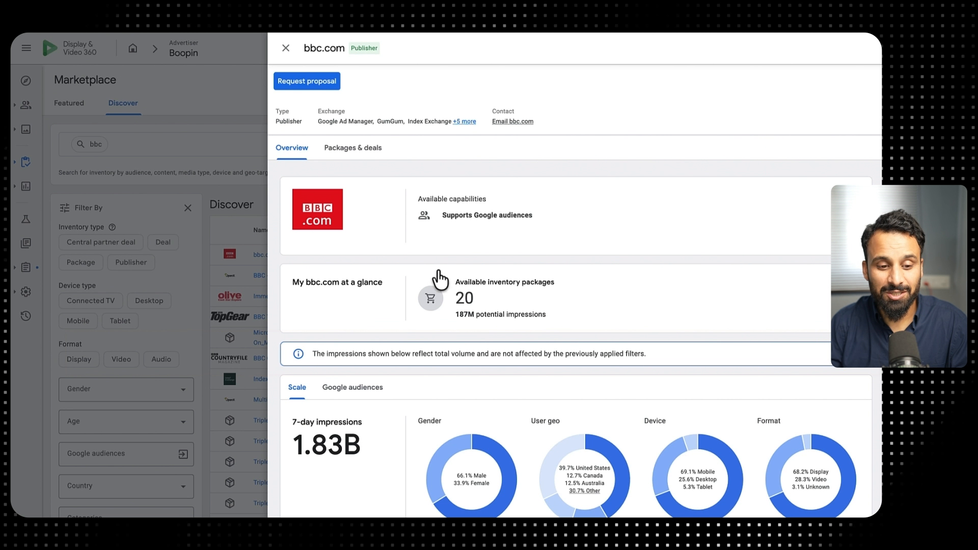
scroll(437, 350, down, 4)
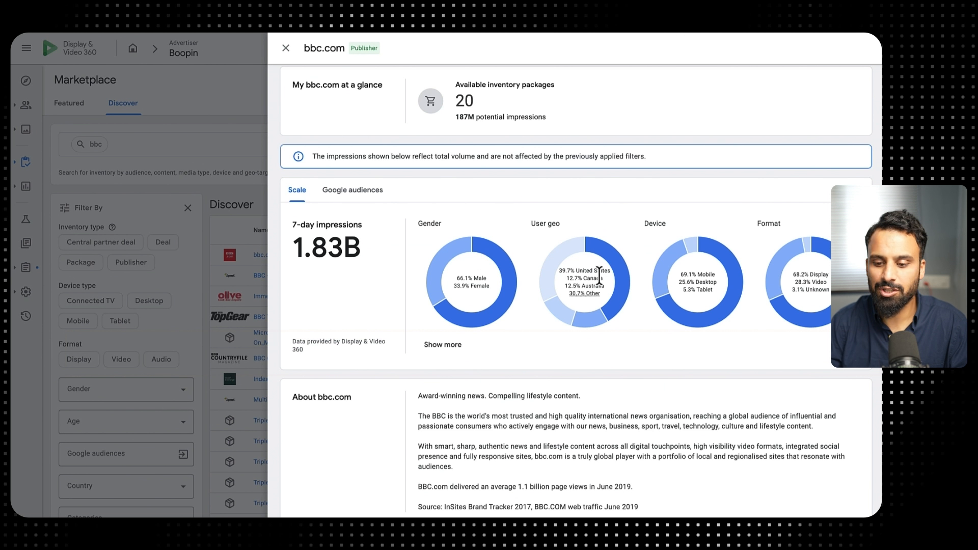
scroll(596, 288, down, 1)
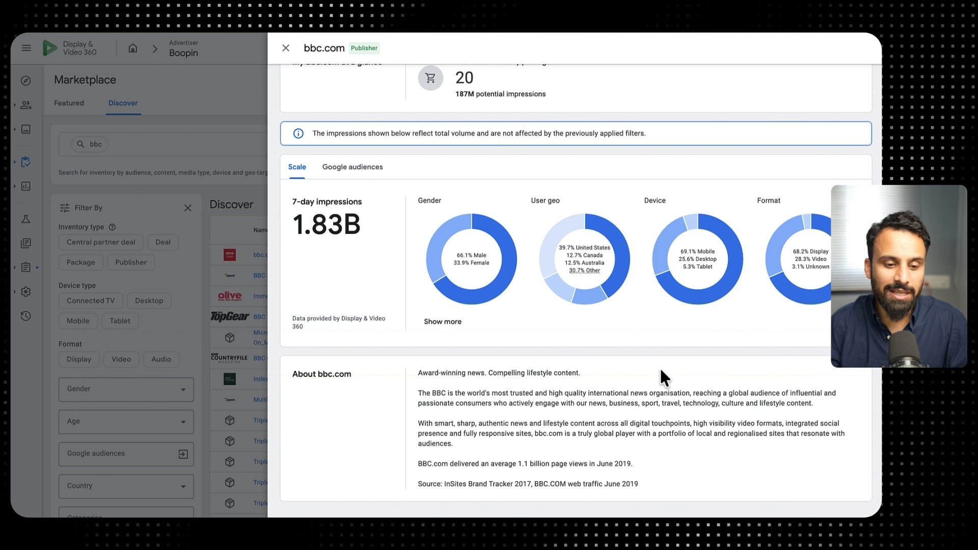
Examine bbc.com's Google audiences with their match rates, and view the publisher's available packages and deals
scroll(678, 299, up, 2)
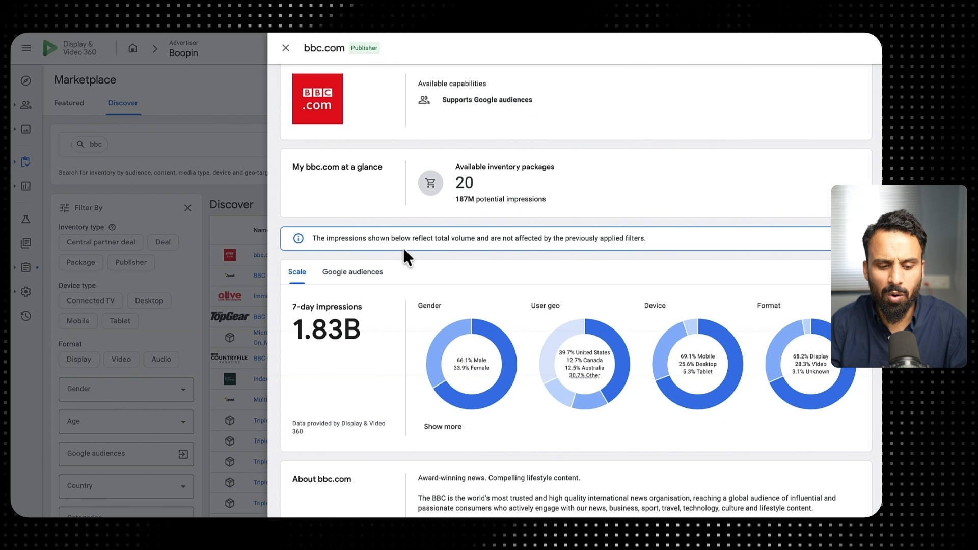
click(363, 275)
scroll(509, 341, down, 3)
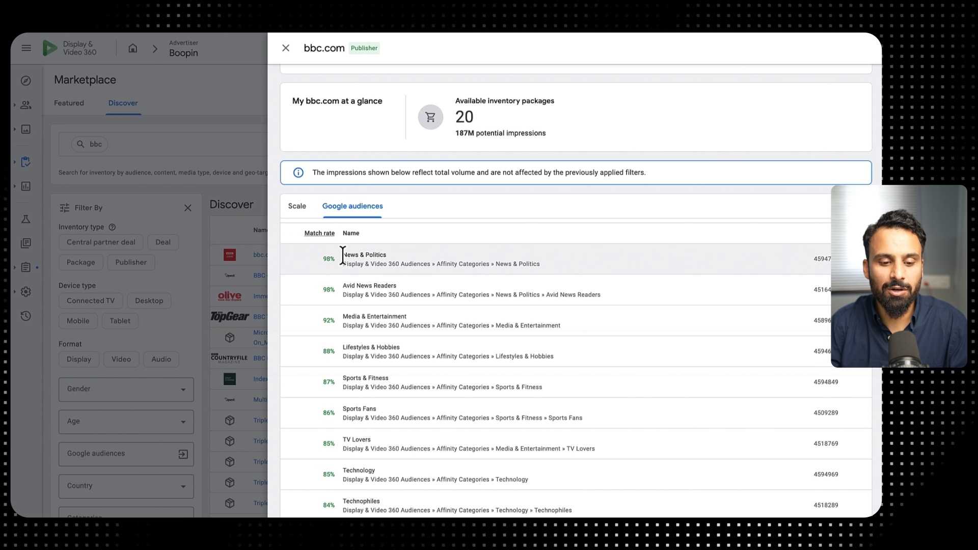
drag(342, 256, 386, 255)
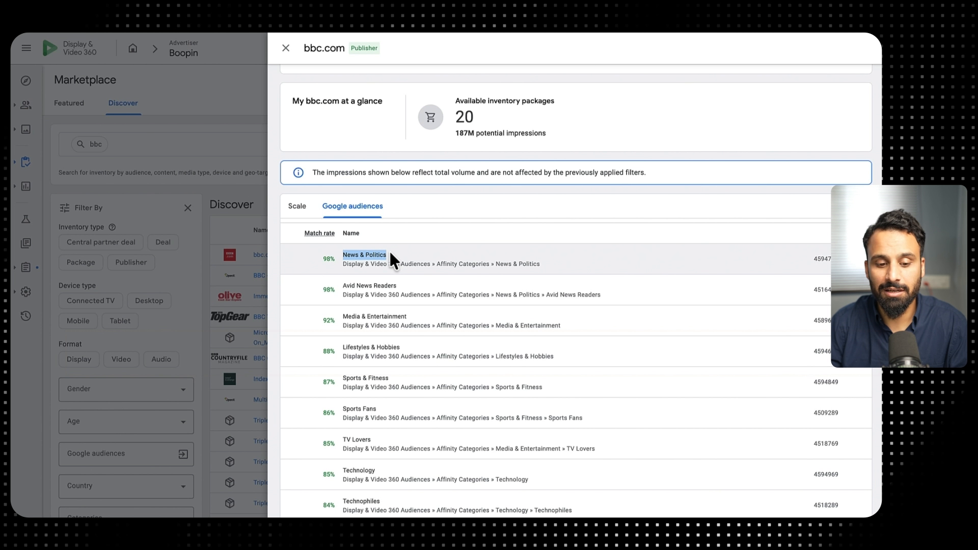
scroll(471, 303, down, 6)
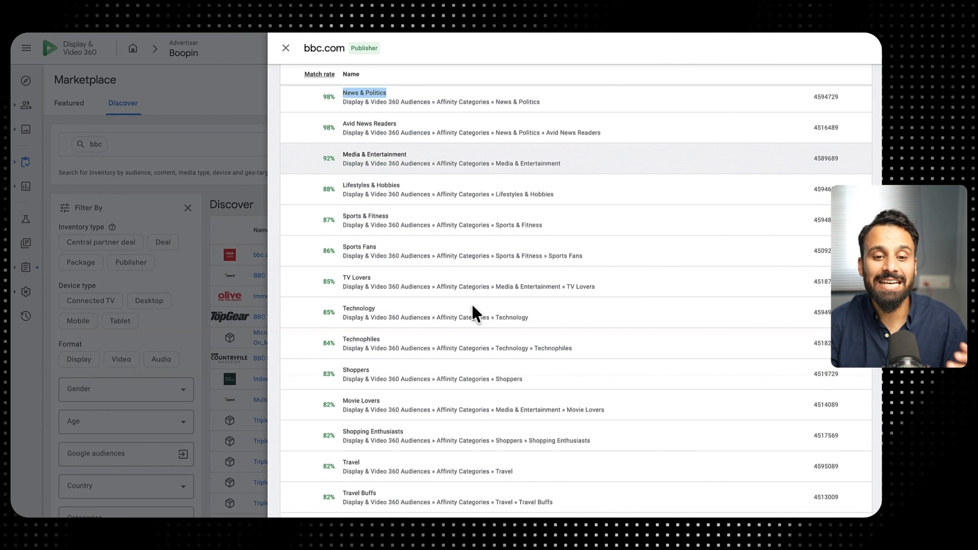
scroll(472, 303, up, 10)
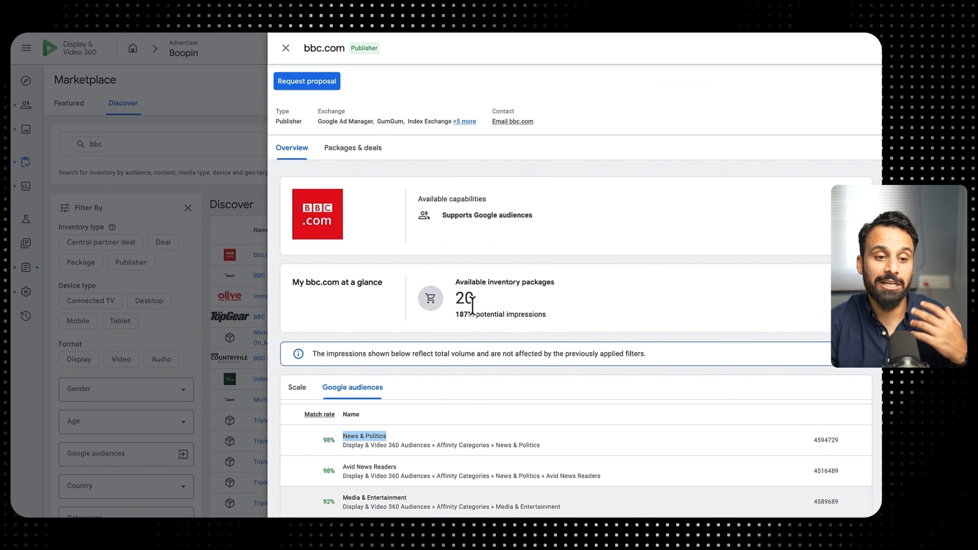
click(365, 151)
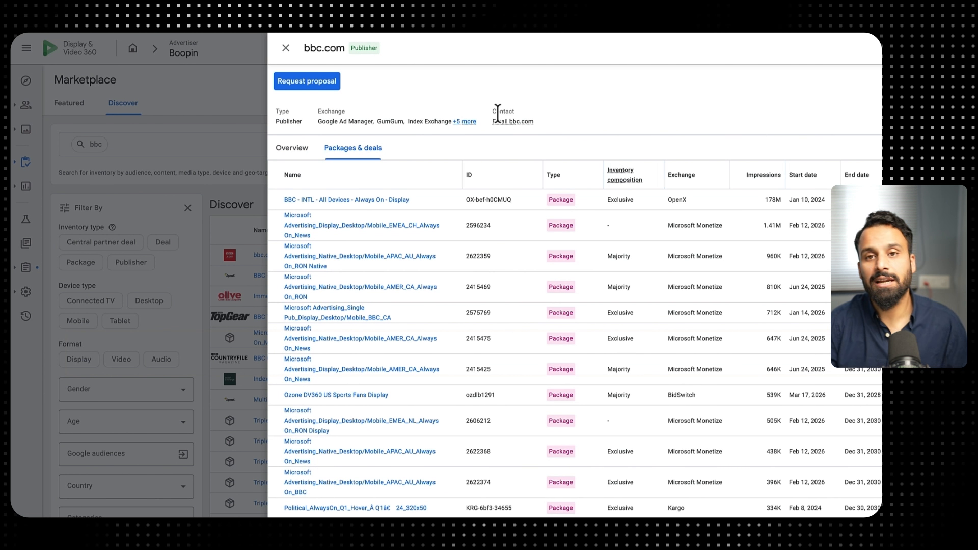
Open a new request for proposal to bbc.com, review its fields through to the message to sellers, and close it unsent
click(307, 83)
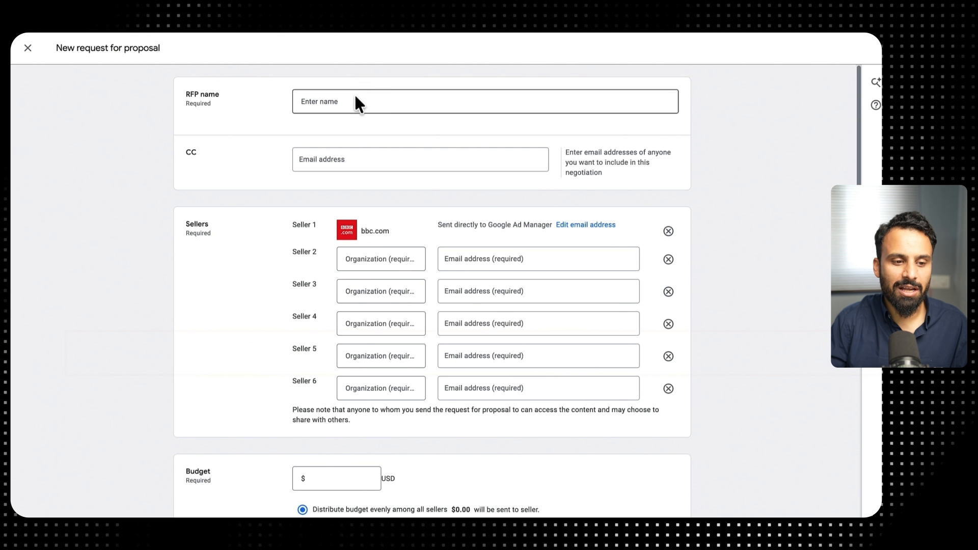
scroll(350, 183, down, 3)
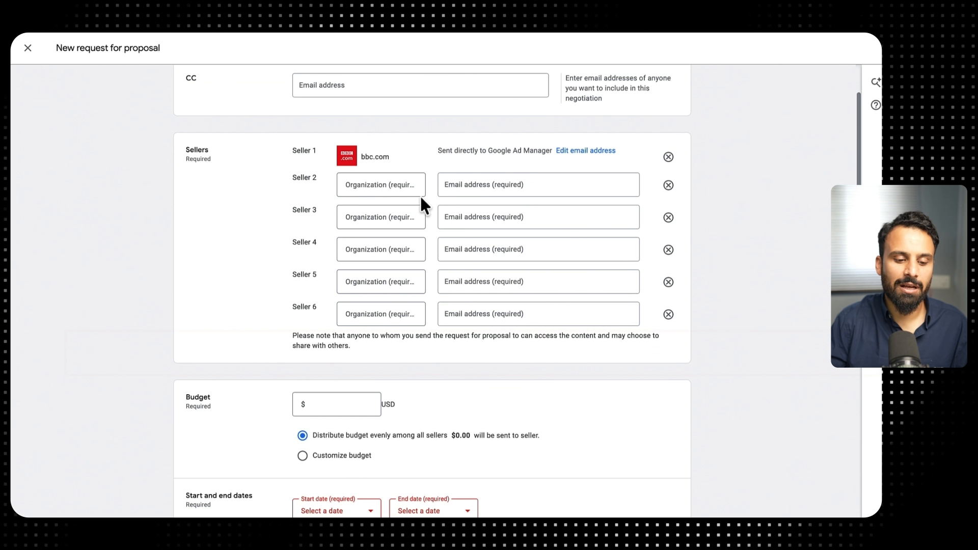
scroll(458, 168, down, 1)
scroll(505, 270, down, 6)
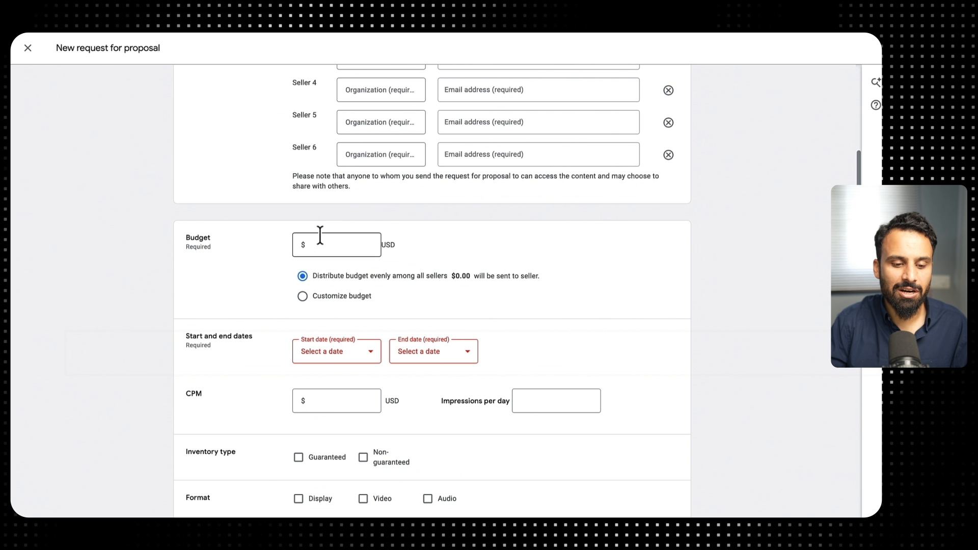
scroll(399, 301, down, 9)
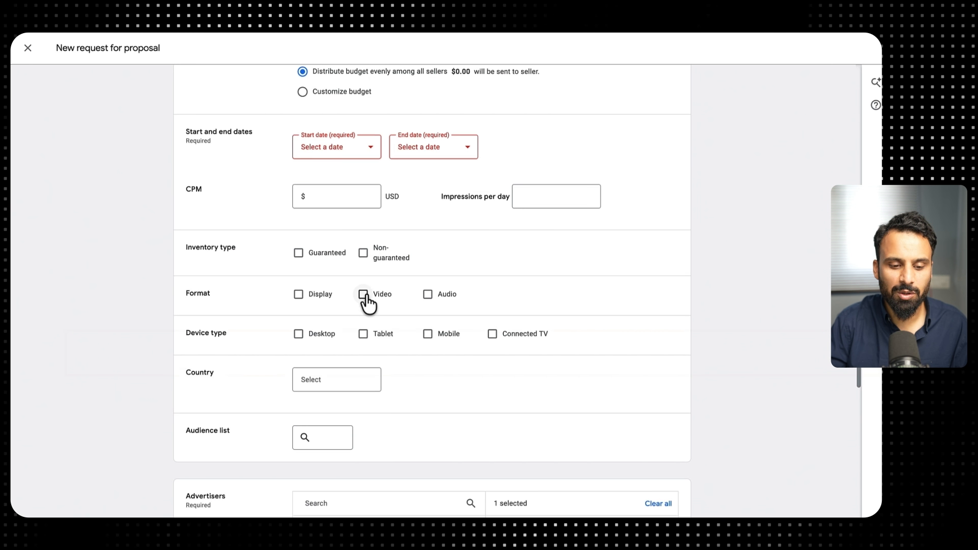
scroll(359, 298, down, 3)
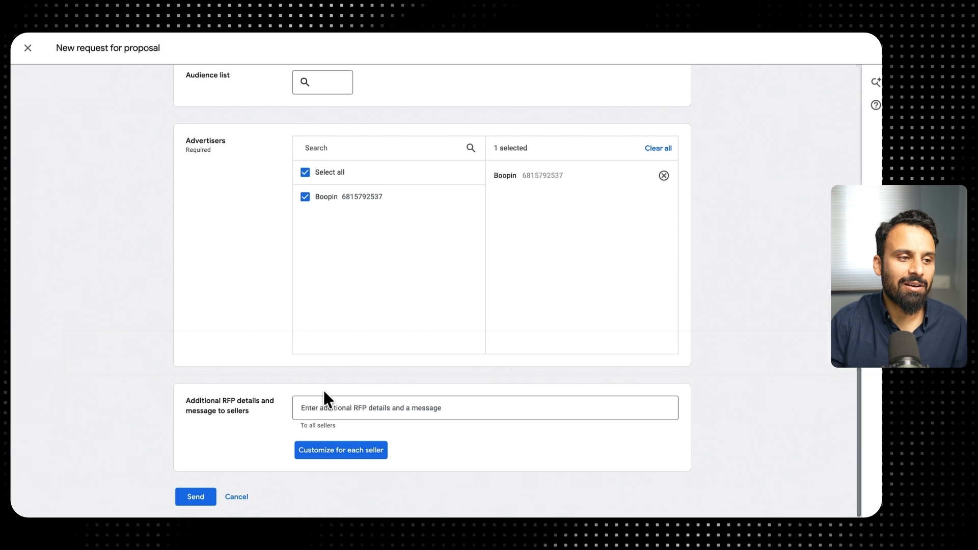
click(28, 48)
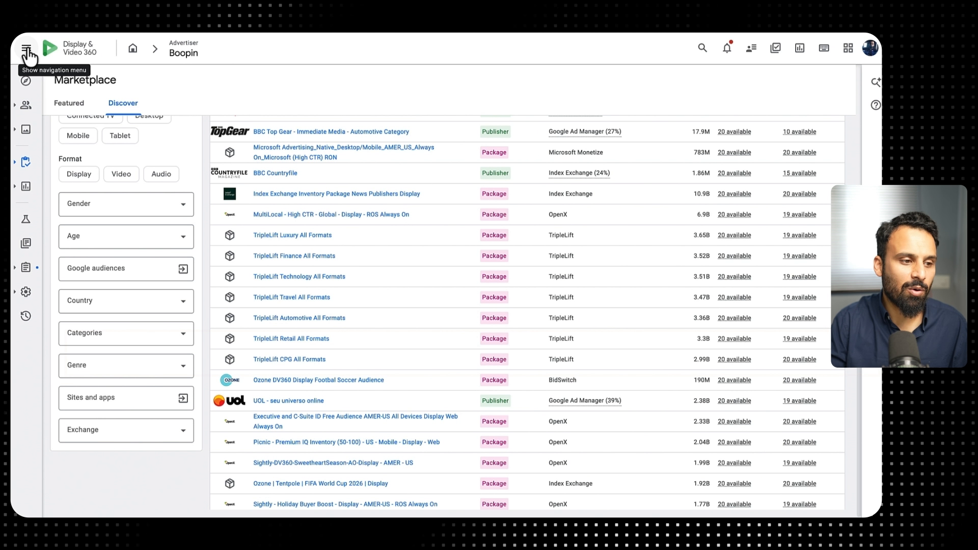
Open the My inventory page of the Boopin advertiser to view its inventory sources
click(27, 50)
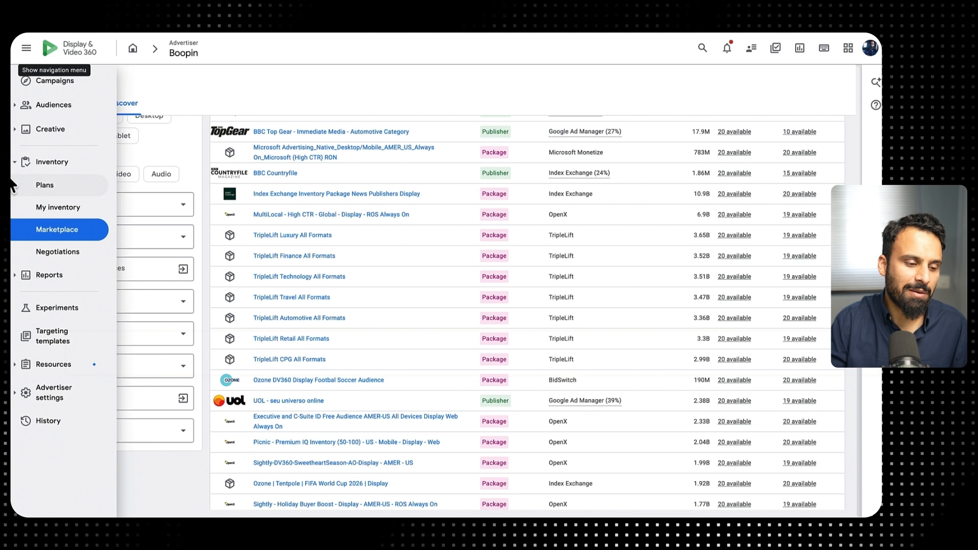
click(67, 209)
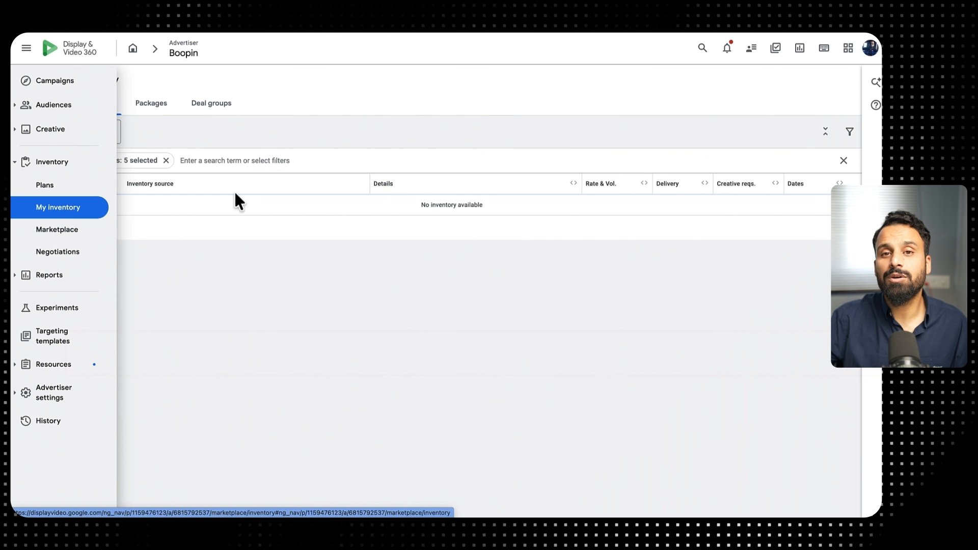